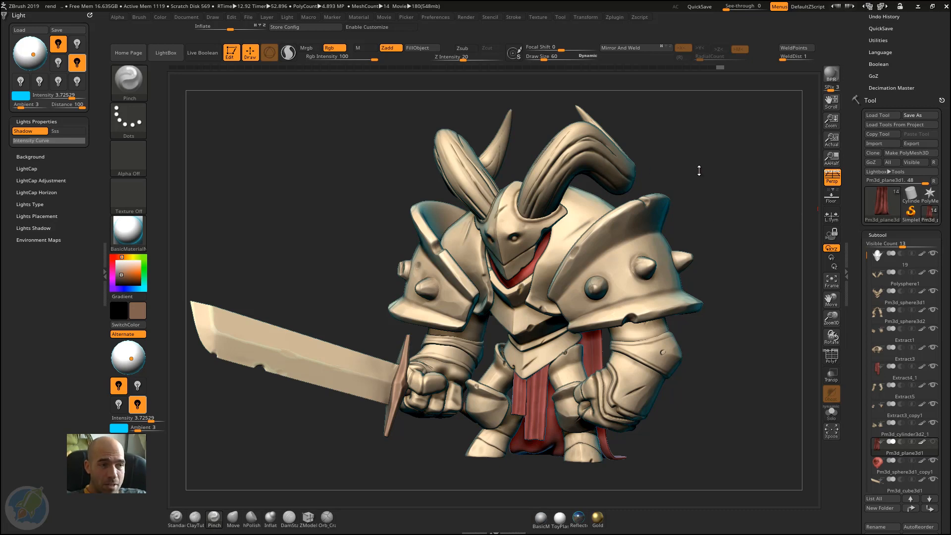
- Enlarge the brush draw size to 746
key(space)
mouse_move(699, 170)
mouse_down()
mouse_move(718, 169)
mouse_move(697, 150)
mouse_move(693, 203)
mouse_move(696, 180)
mouse_move(682, 184)
mouse_move(714, 183)
mouse_up()
key(space)
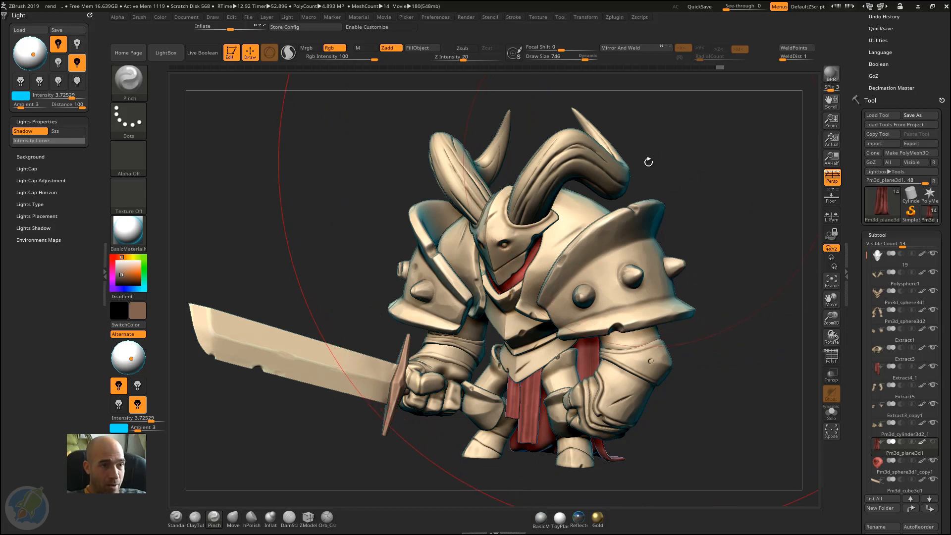
- Reduce the brush draw size to 65
key(bracketleft)
key(bracketleft)
key(bracketleft)
key(bracketleft)
key(bracketleft)
key(bracketleft)
drag(584, 59, 544, 58)
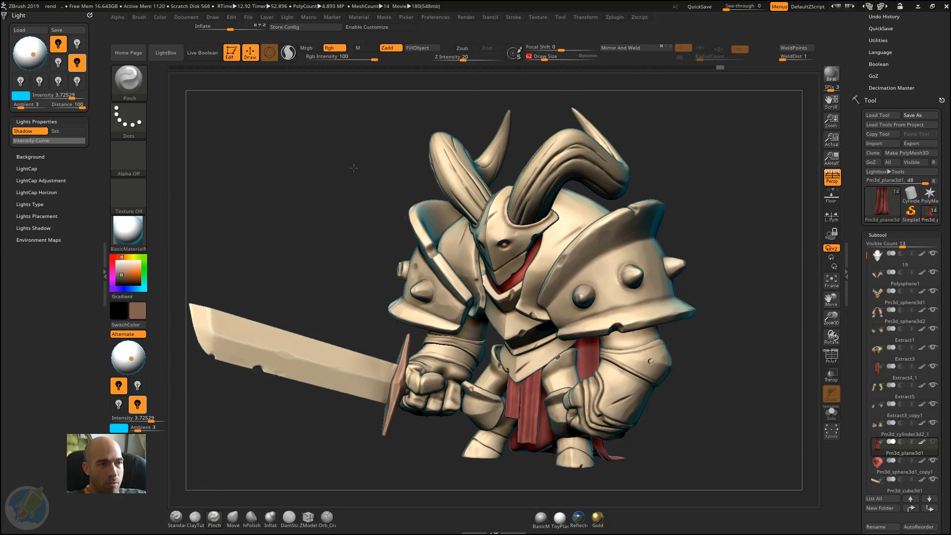
drag(354, 168, 383, 170)
mouse_move(729, 172)
mouse_down()
mouse_move(569, 133)
mouse_move(574, 114)
mouse_up()
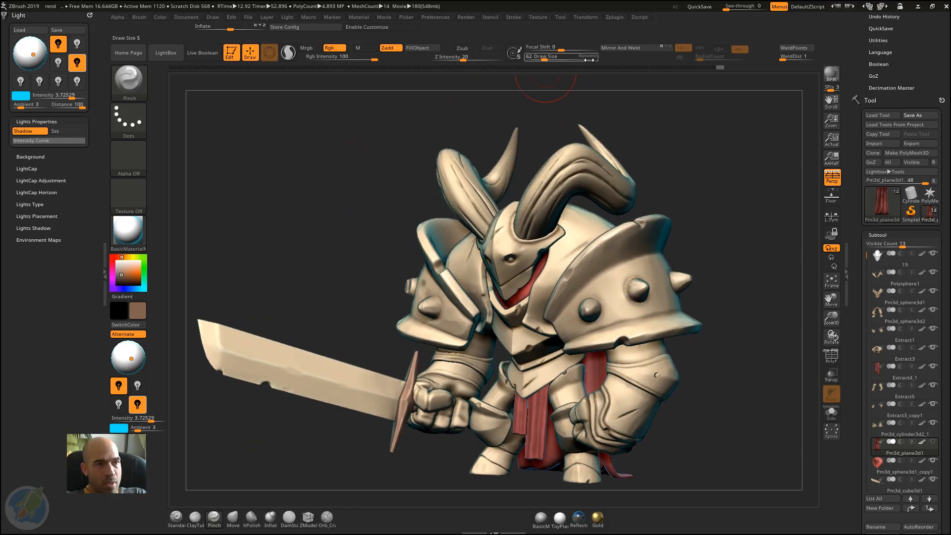
drag(594, 60, 544, 59)
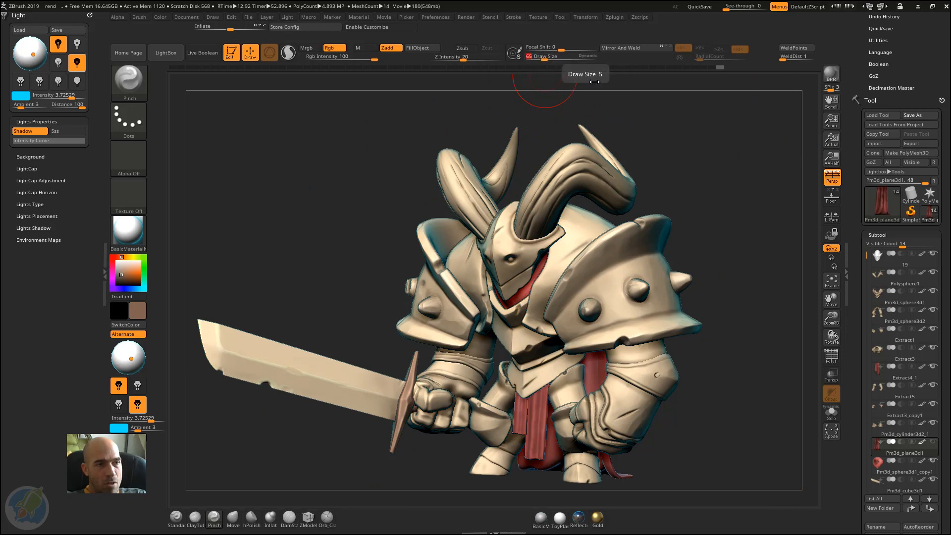
- Raise the brush draw size to 650
drag(723, 185, 709, 208)
alt+drag(674, 237, 602, 315)
alt+drag(664, 263, 675, 350)
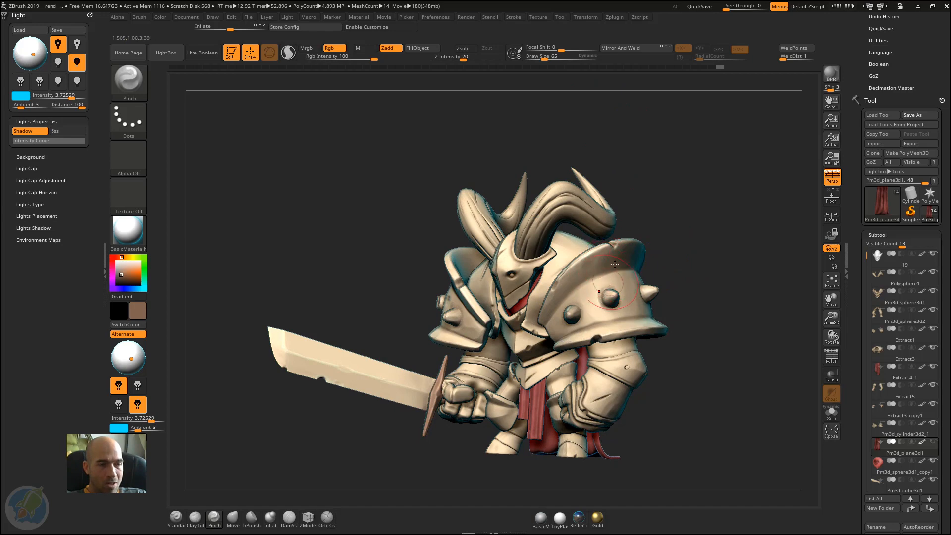
mouse_move(702, 278)
alt+mouse_down()
mouse_move(610, 258)
mouse_move(539, 280)
alt+mouse_up()
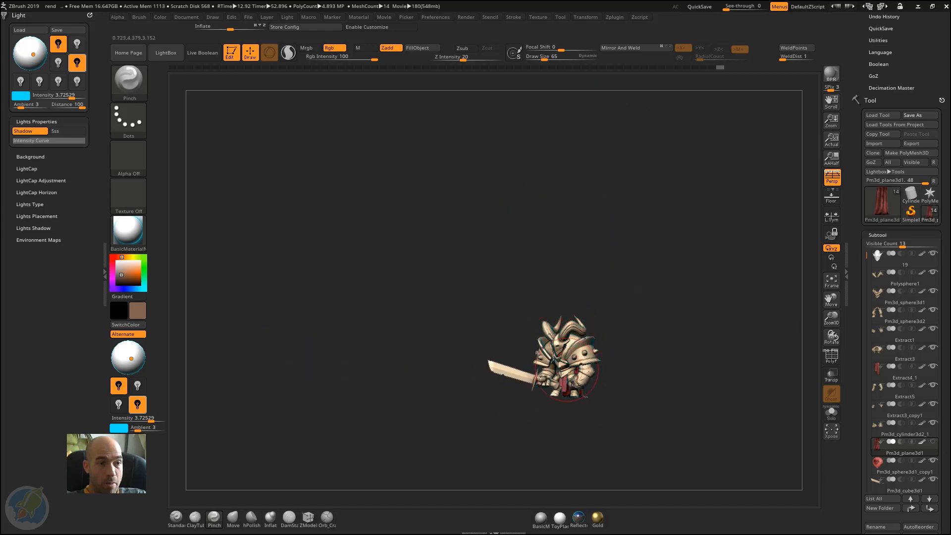
key(f)
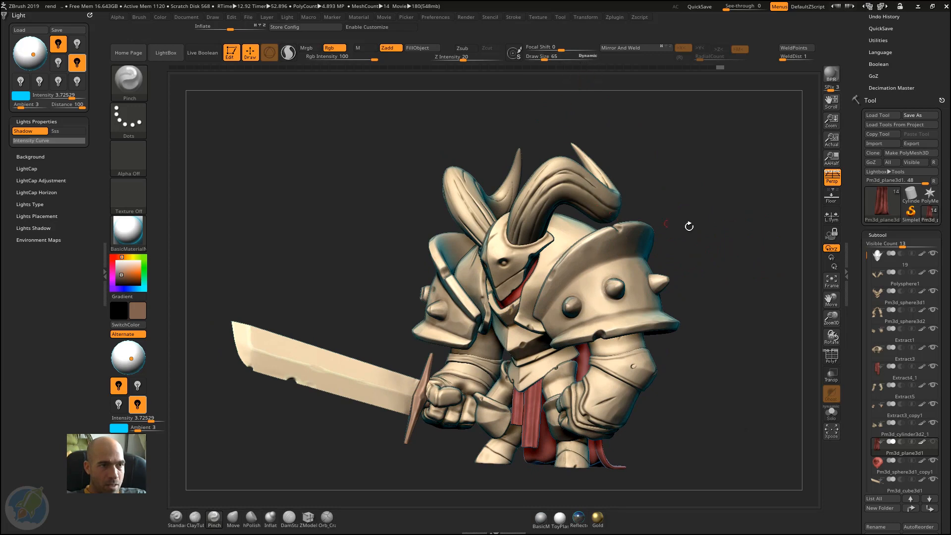
alt+drag(689, 227, 537, 198)
alt+drag(640, 284, 763, 421)
drag(553, 57, 582, 58)
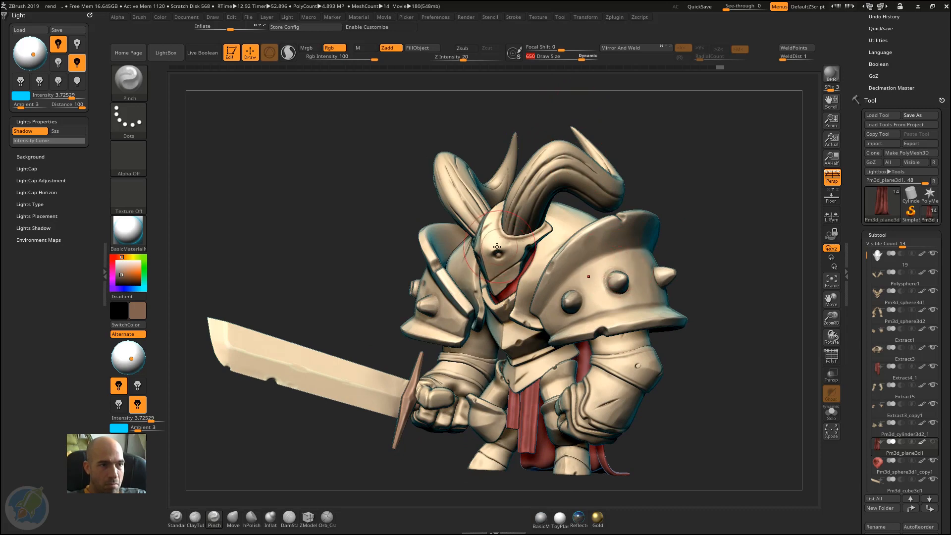
- Lower the brush draw size to 51
alt+drag(678, 193, 617, 189)
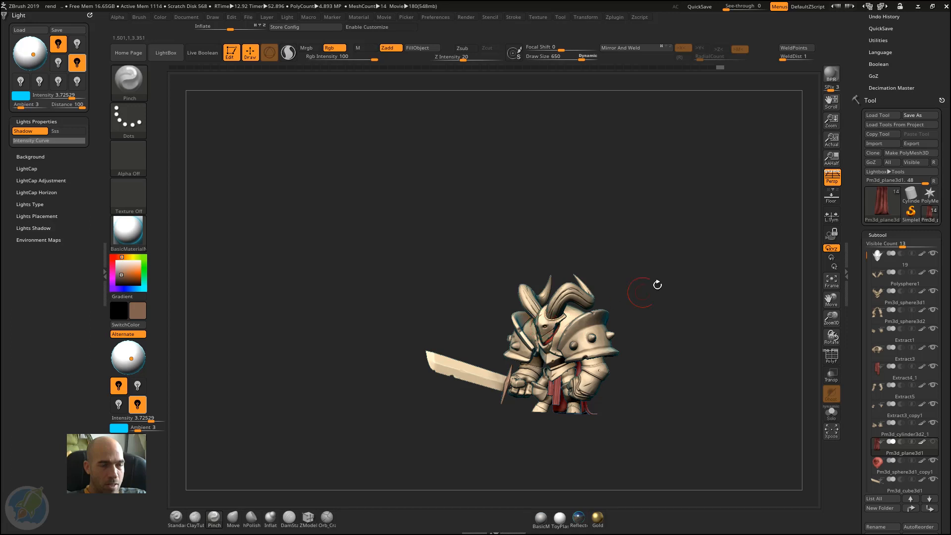
alt+drag(657, 283, 614, 283)
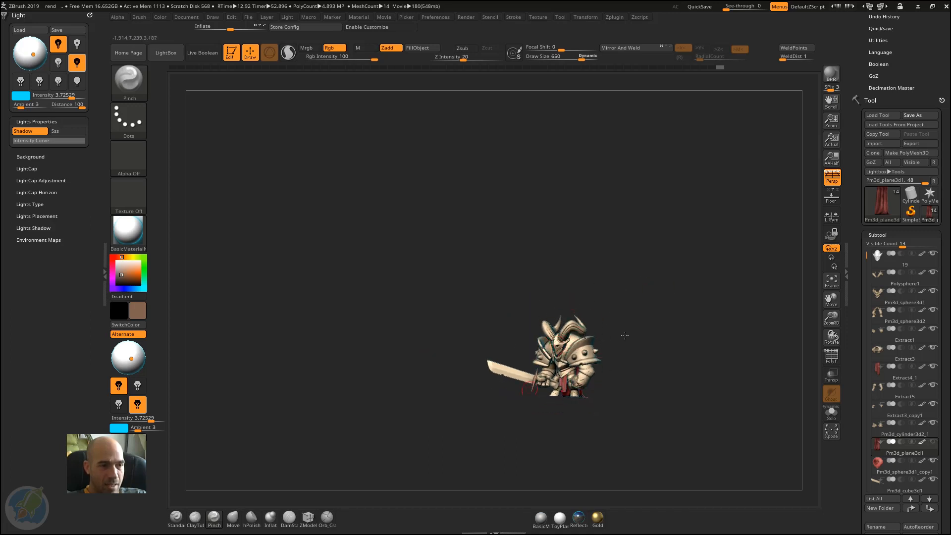
alt+drag(644, 333, 733, 332)
mouse_move(703, 229)
mouse_down()
mouse_move(700, 213)
mouse_move(624, 140)
mouse_up()
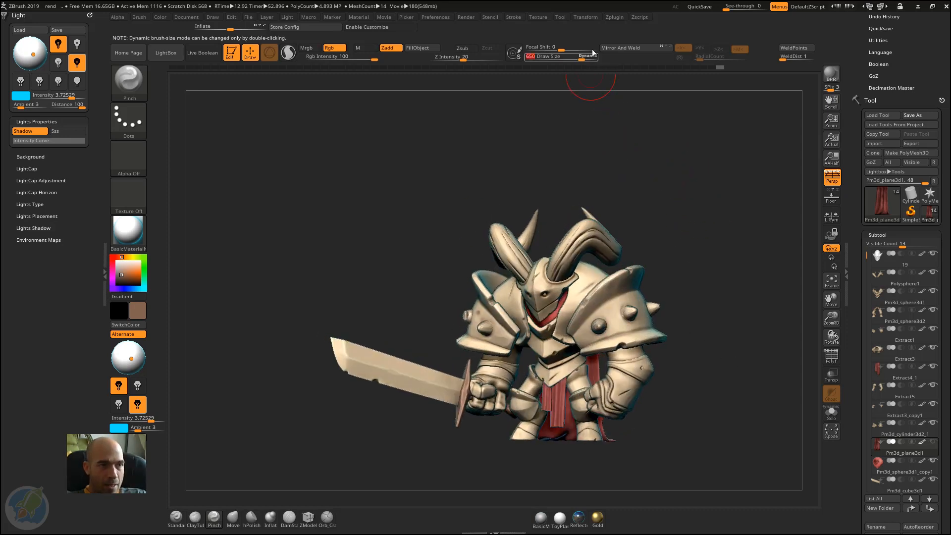
drag(591, 59, 540, 58)
click(615, 17)
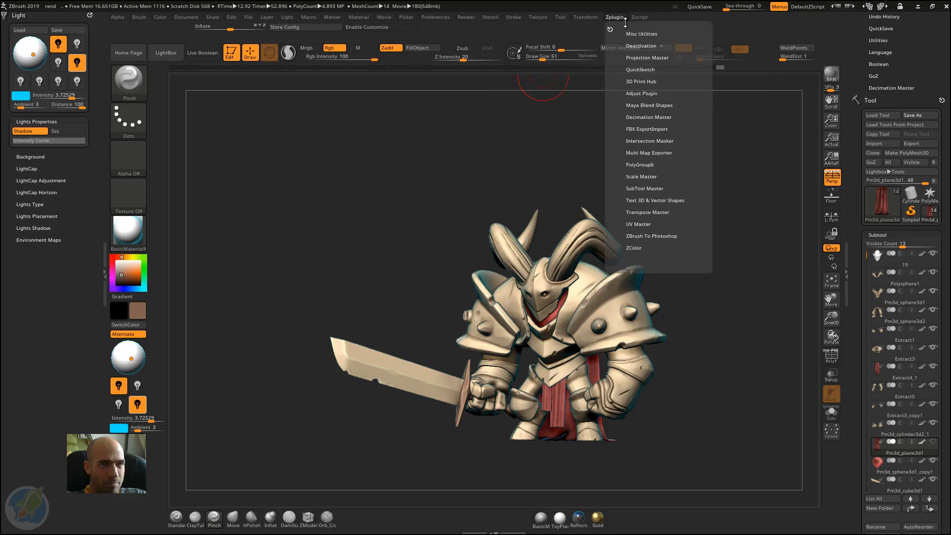
click(641, 34)
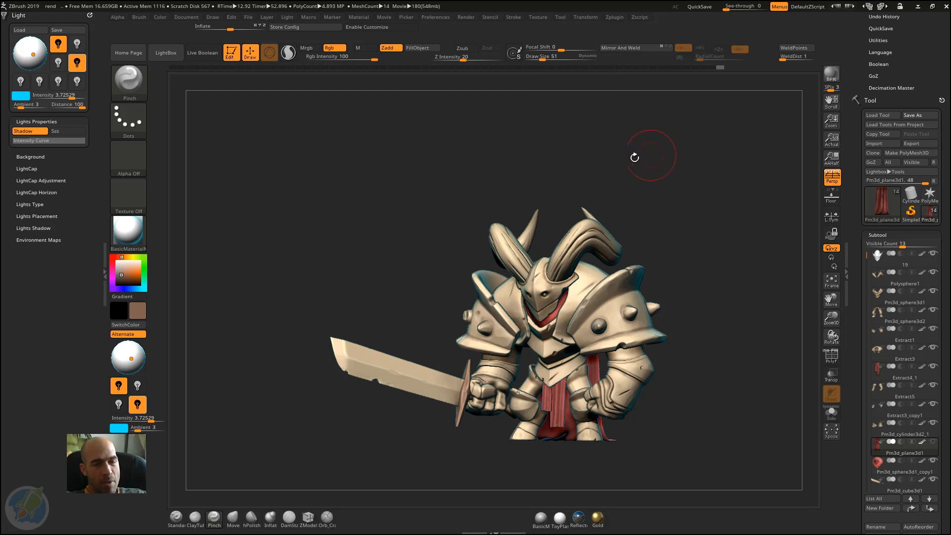
- Increase the brush draw size to 127 and turn the armoured knight to face more frontally
drag(691, 231, 639, 215)
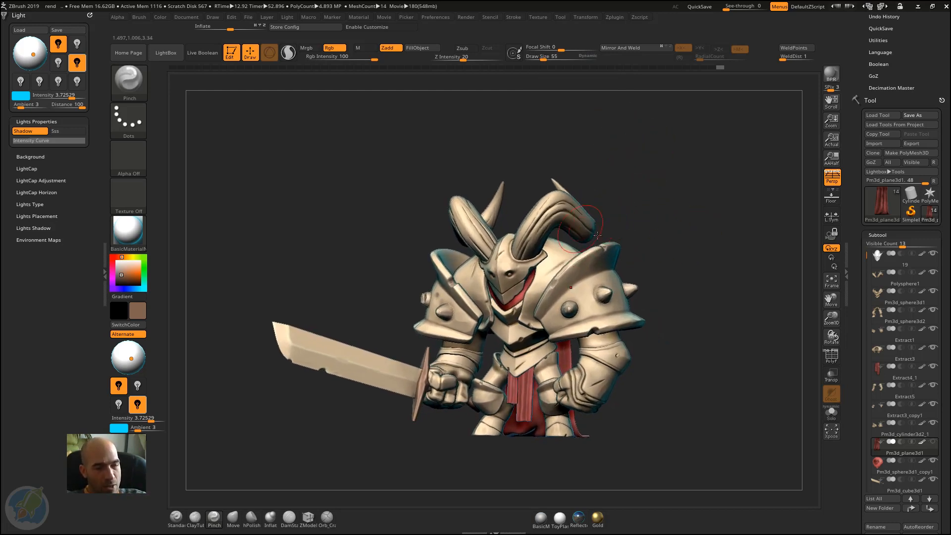
key(bracketright)
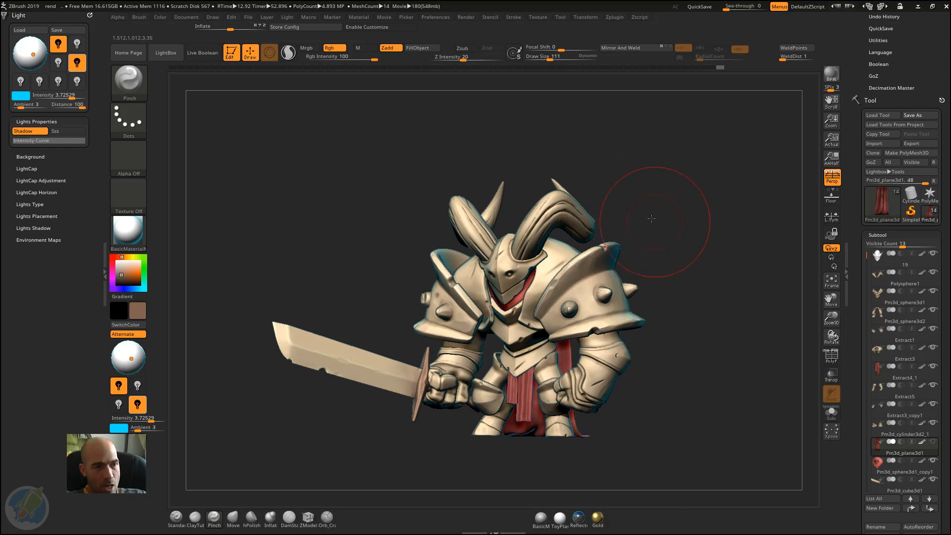
alt+drag(652, 219, 601, 203)
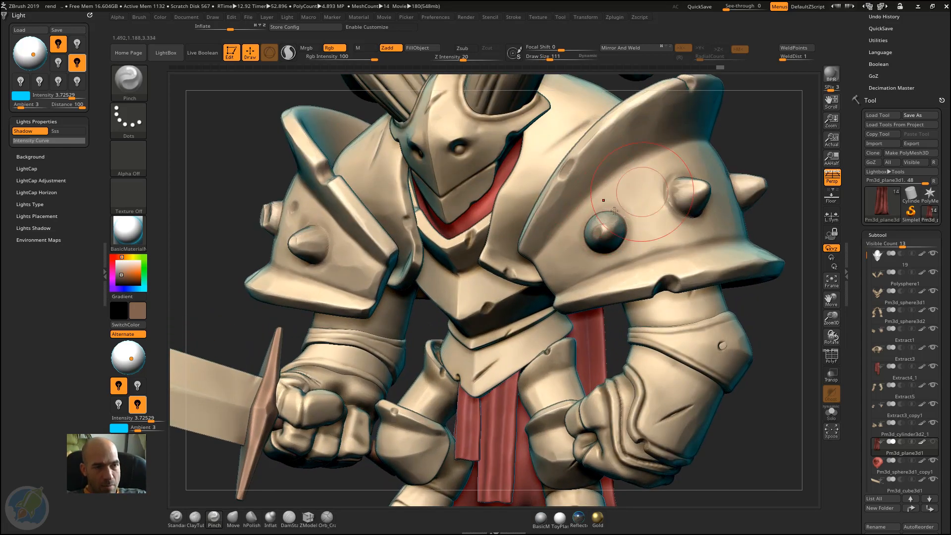
key(f)
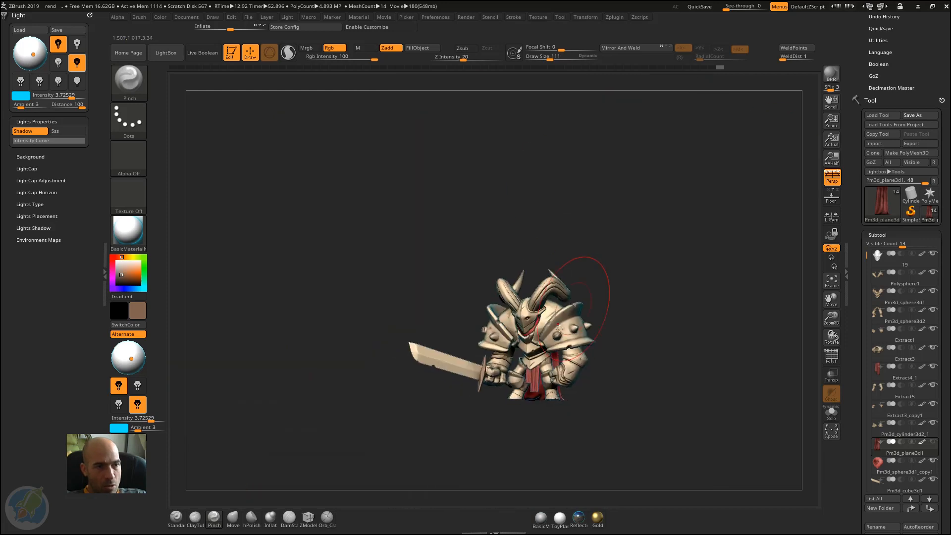
alt+drag(634, 284, 658, 392)
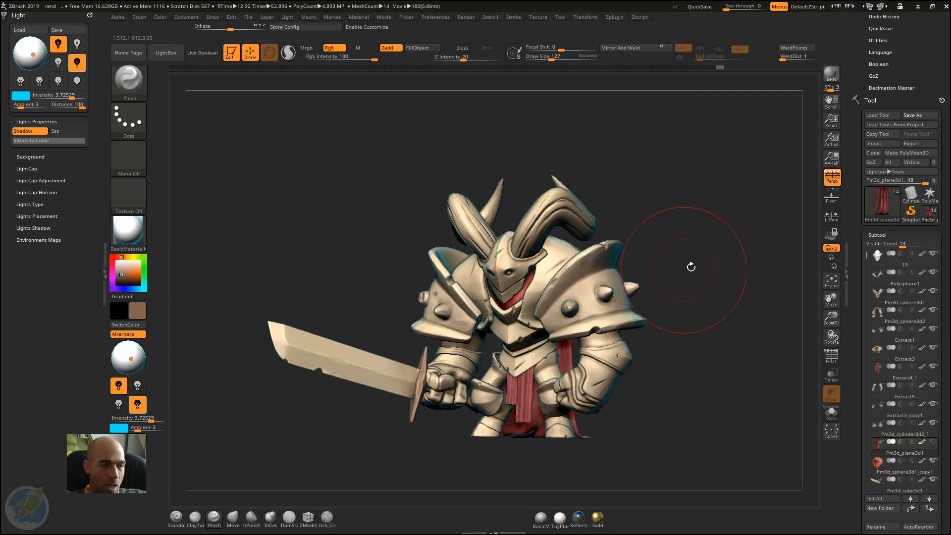
drag(691, 268, 673, 246)
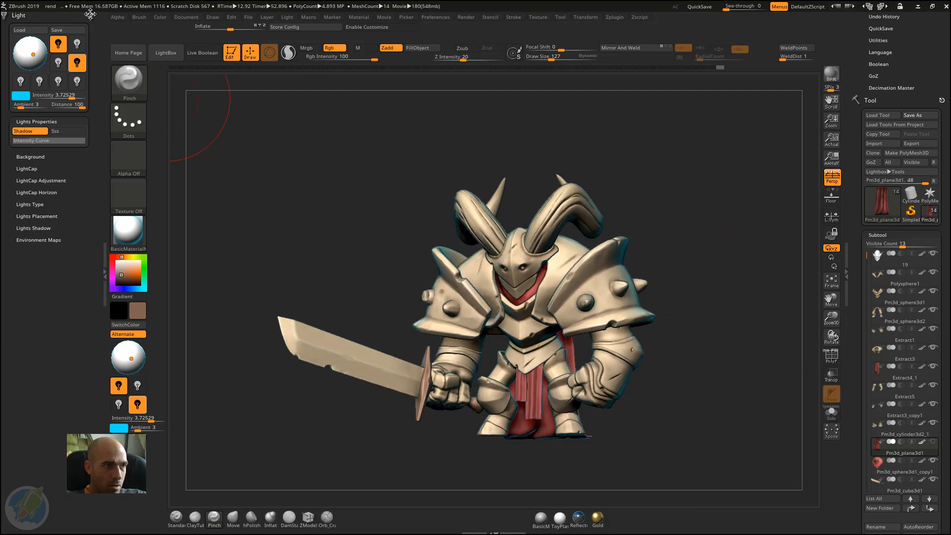
- Remove the Light palette from its tray so that the tray is empty
click(90, 14)
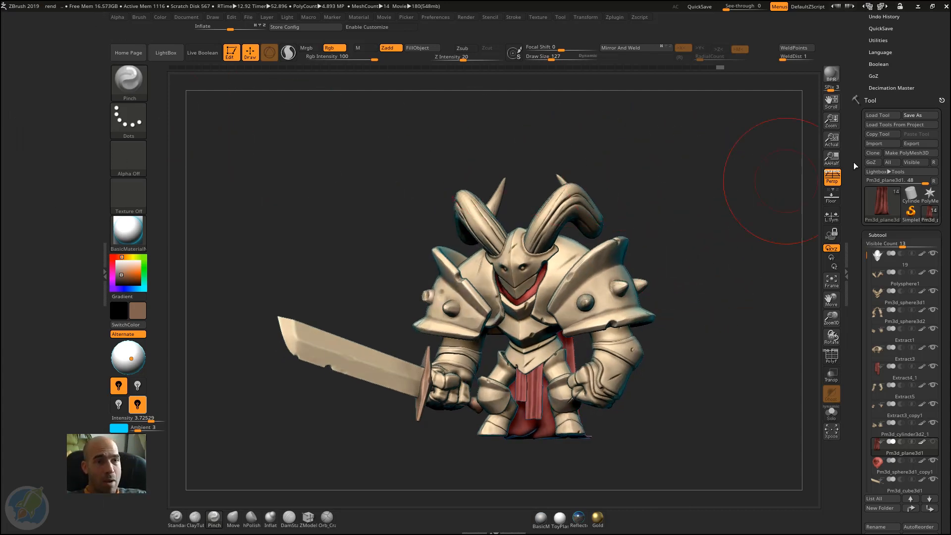
- Collapse the Config, Quick Info, Hotkeys and Interface sections of Preferences and expand Custom UI
click(856, 229)
drag(858, 192, 852, 311)
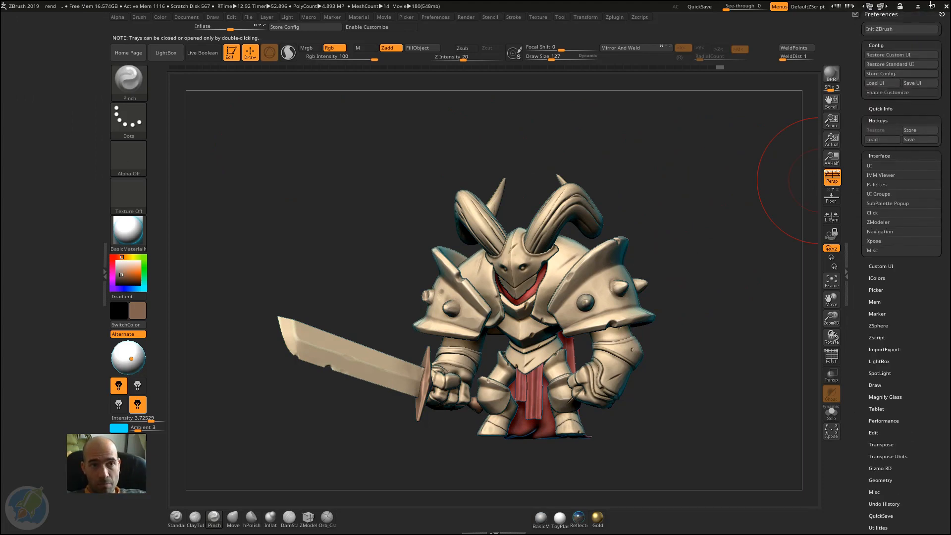
click(885, 108)
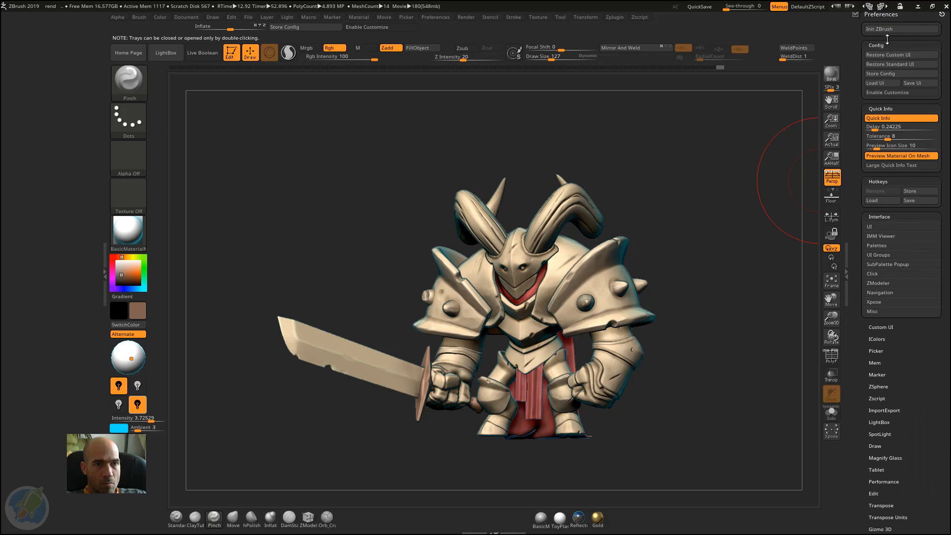
click(892, 45)
click(890, 55)
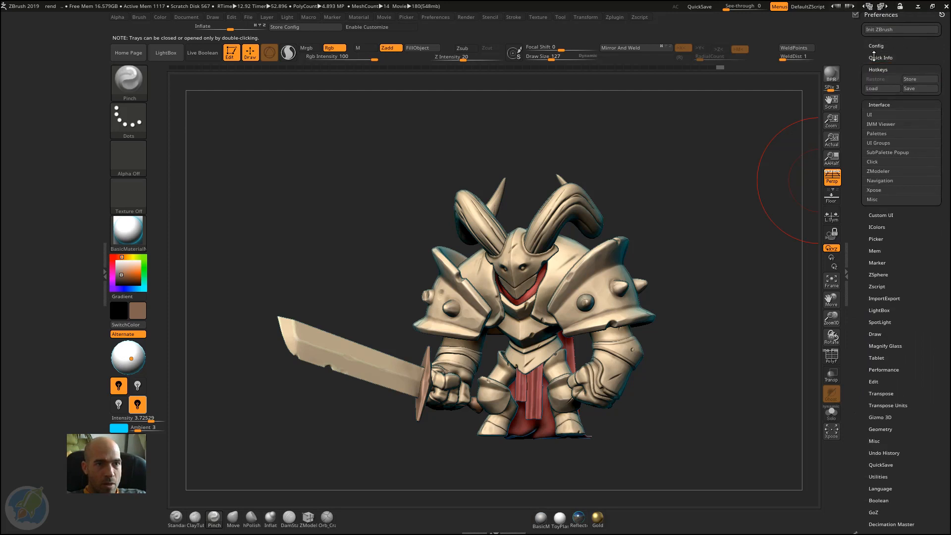
click(890, 69)
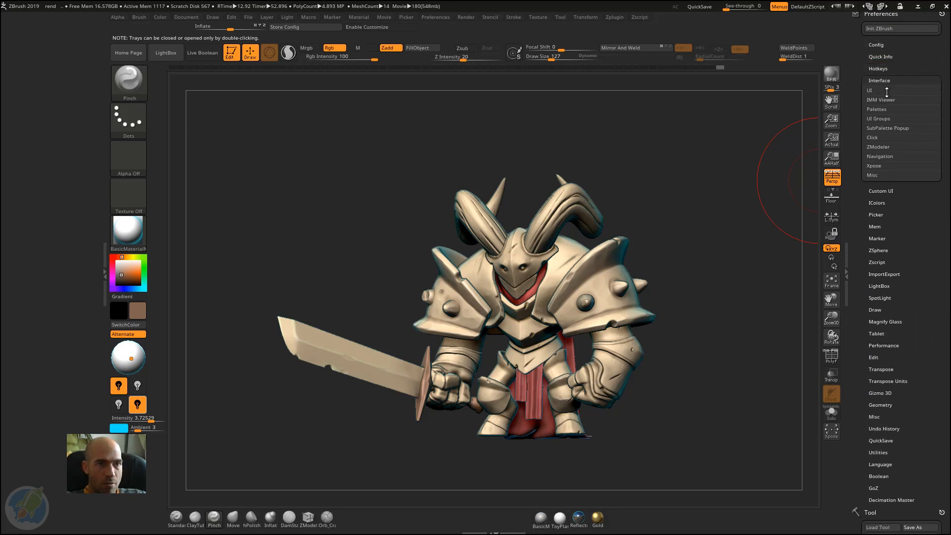
click(890, 80)
click(880, 92)
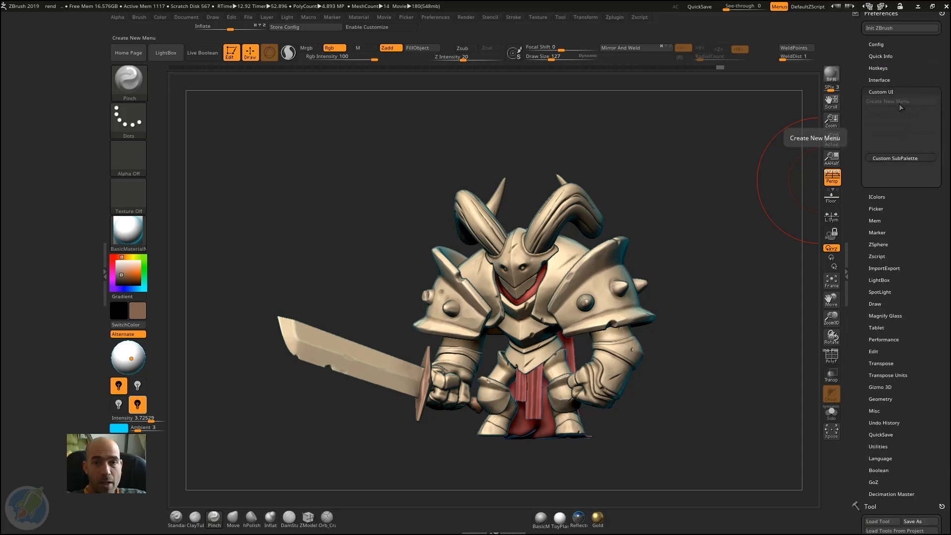
- Enable interface customization and create a new custom menu titled ZZcustom
click(357, 27)
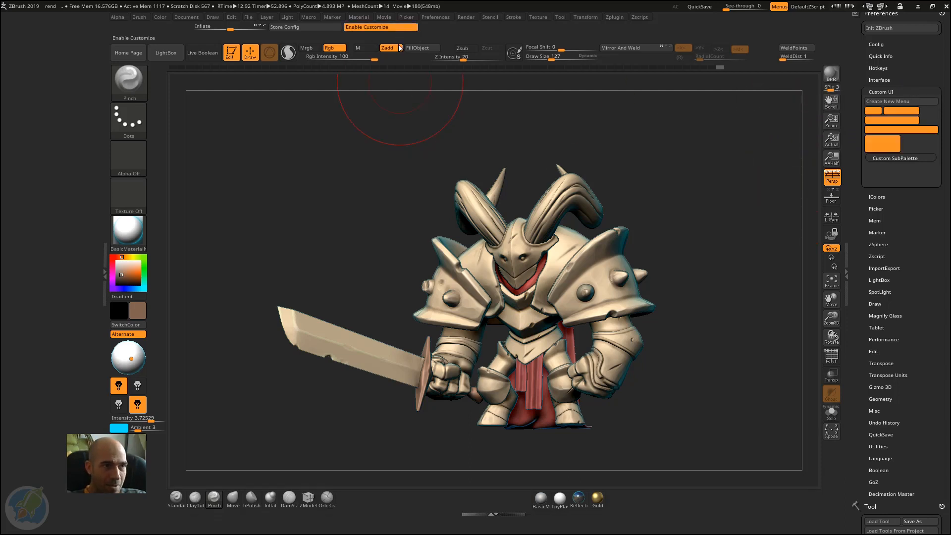
click(896, 100)
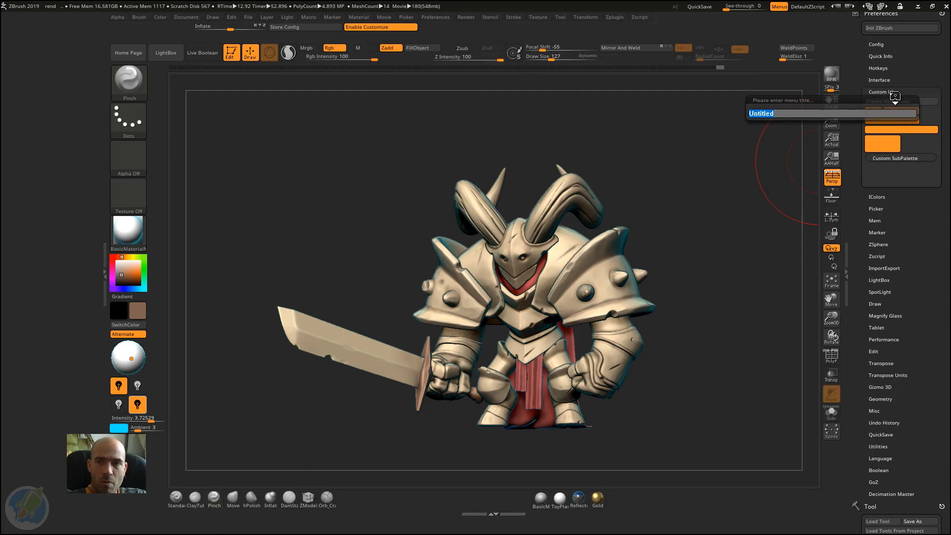
text(ZZ)
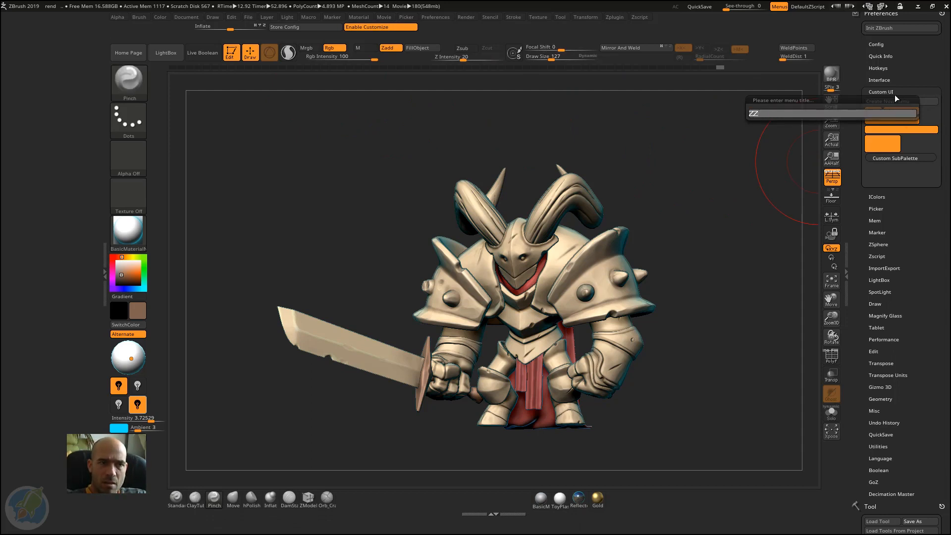
text(custom)
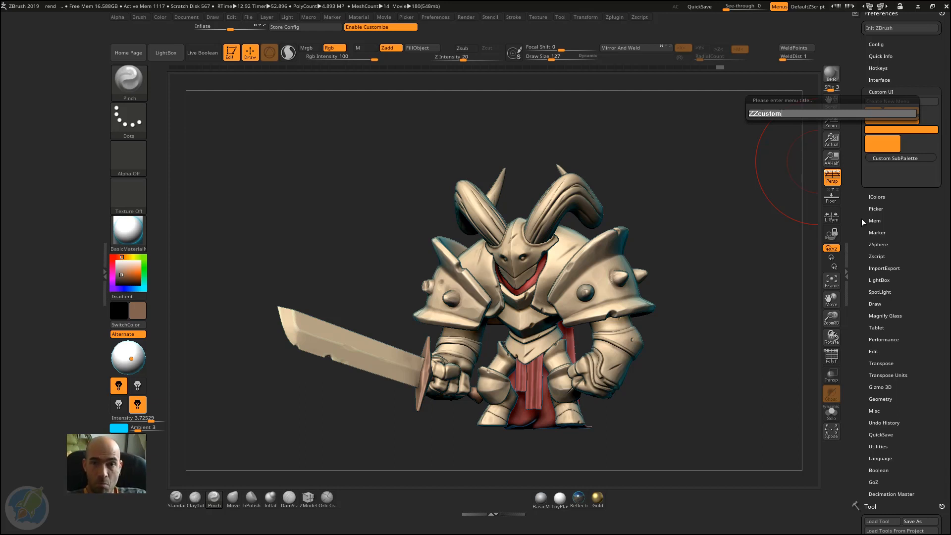
key(Return)
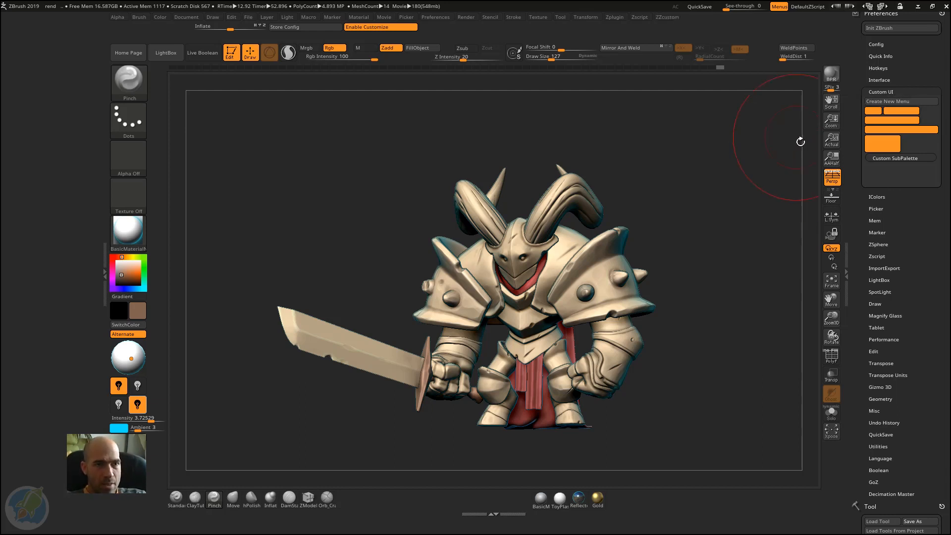
- Dock the new ZZcustom menu in the empty tray on the opposite side from Preferences
click(664, 17)
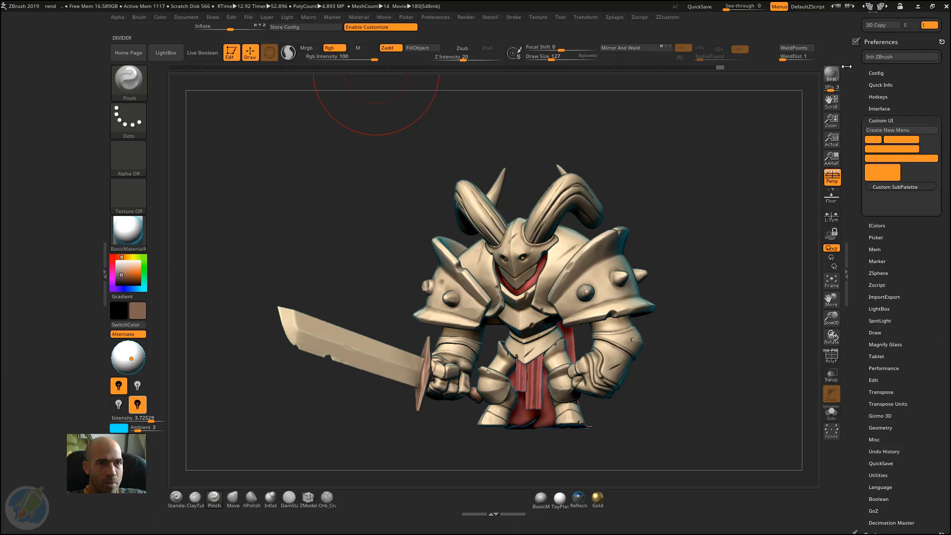
drag(861, 119, 861, 191)
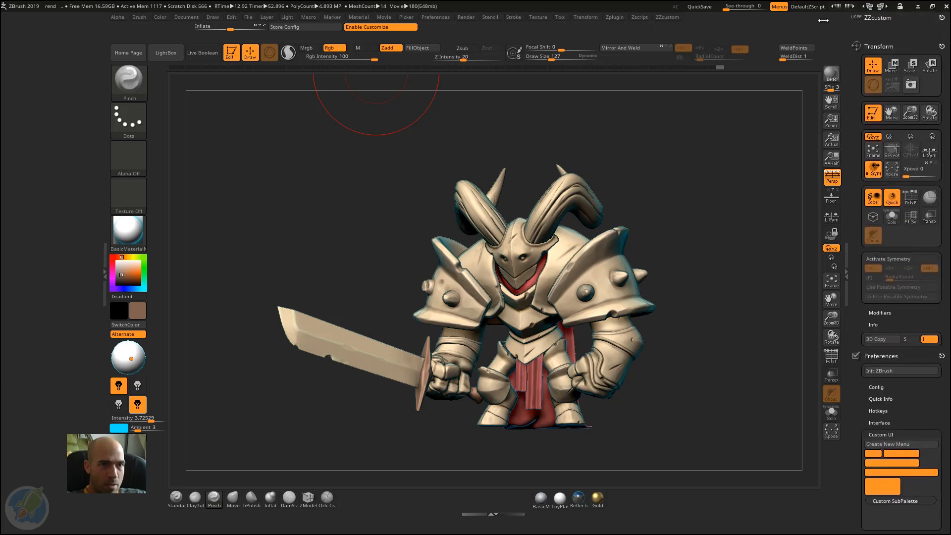
drag(941, 18, 14, 18)
drag(102, 6, 103, 7)
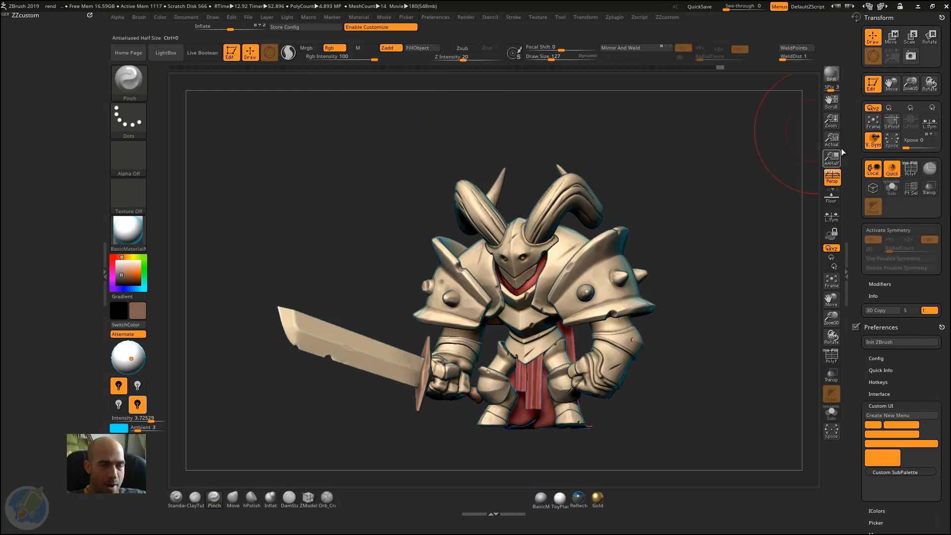
- Expand the Custom SubPalette entry in the Custom UI section of Preferences
drag(855, 131, 851, 57)
click(906, 234)
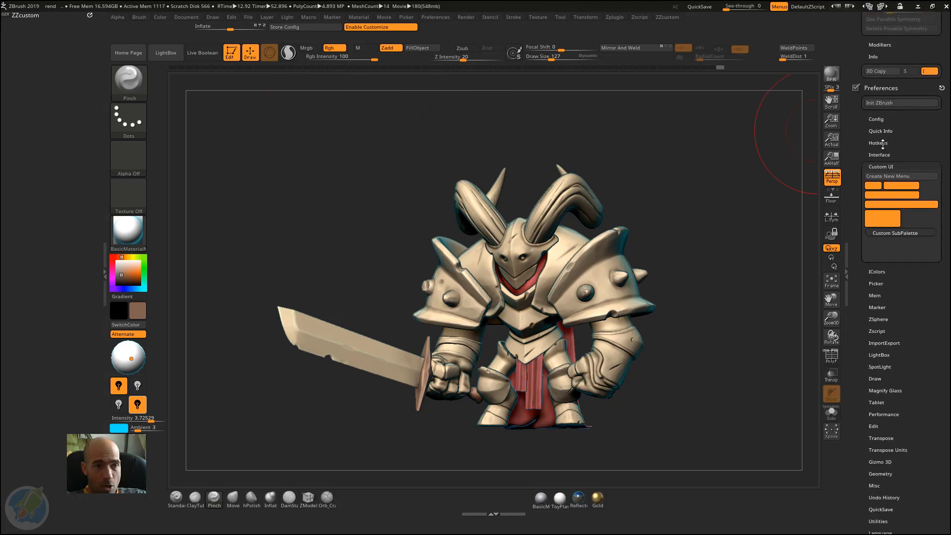
click(903, 235)
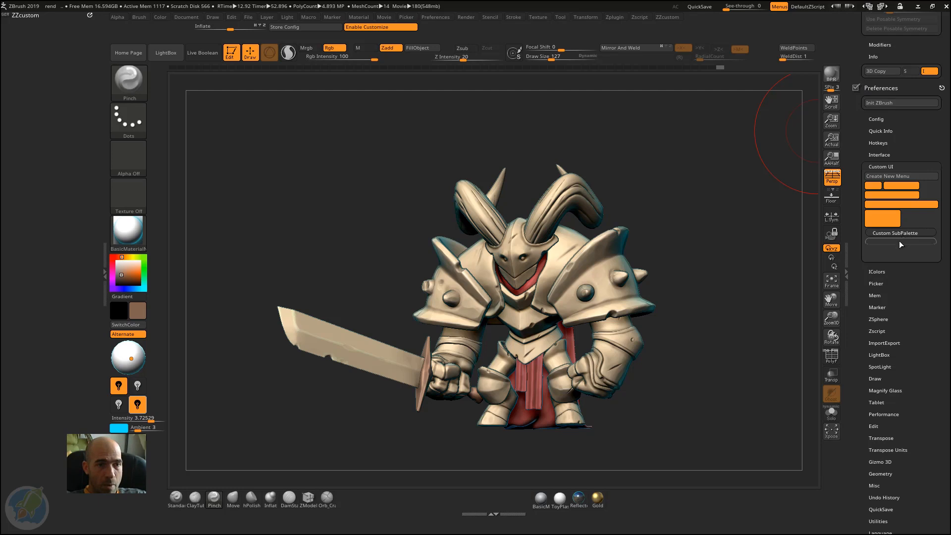
- Examine the Config, Quick Info and Hotkeys sections of Preferences
drag(861, 296, 858, 385)
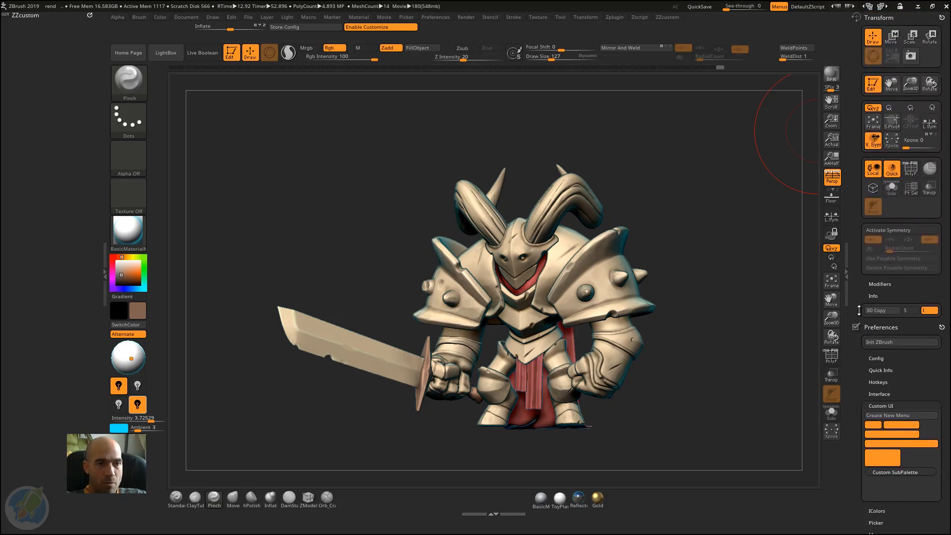
drag(860, 310, 861, 71)
click(877, 119)
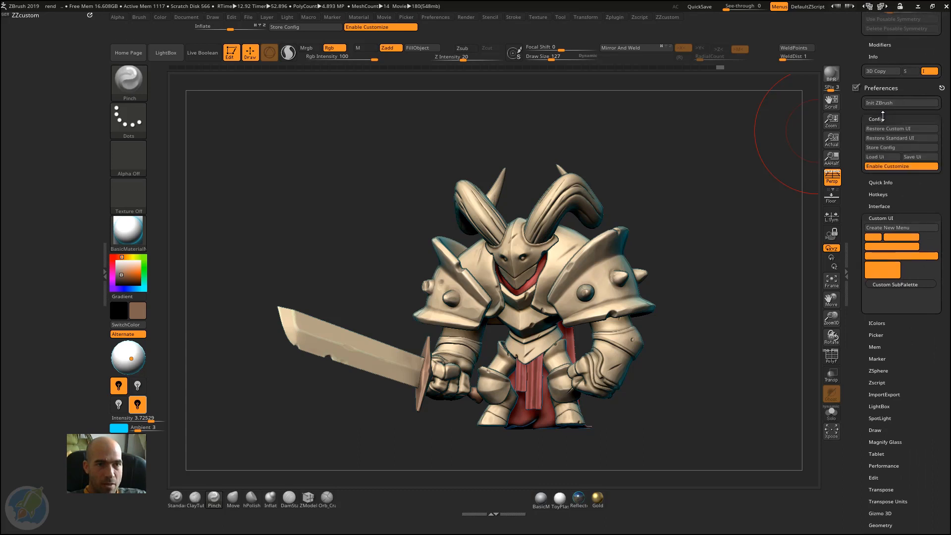
click(877, 119)
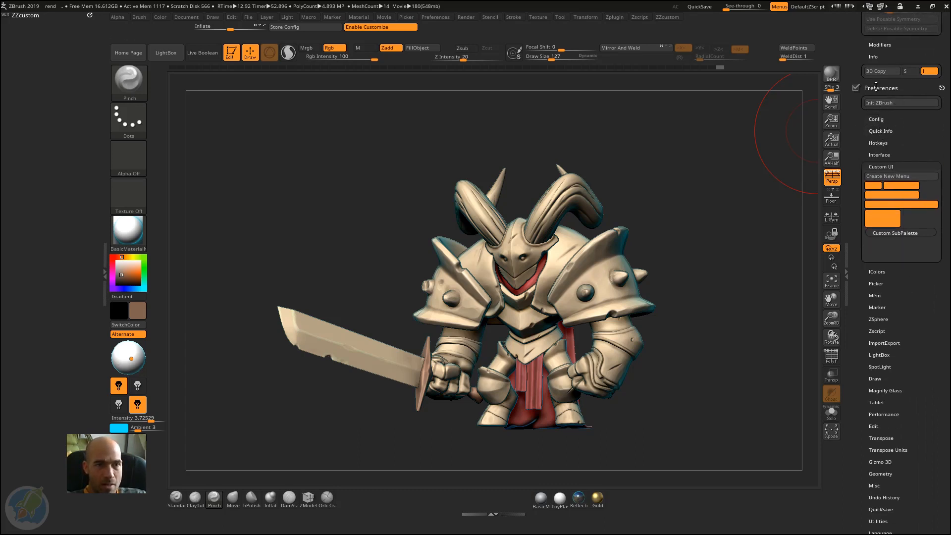
click(888, 121)
click(889, 121)
click(891, 131)
click(890, 131)
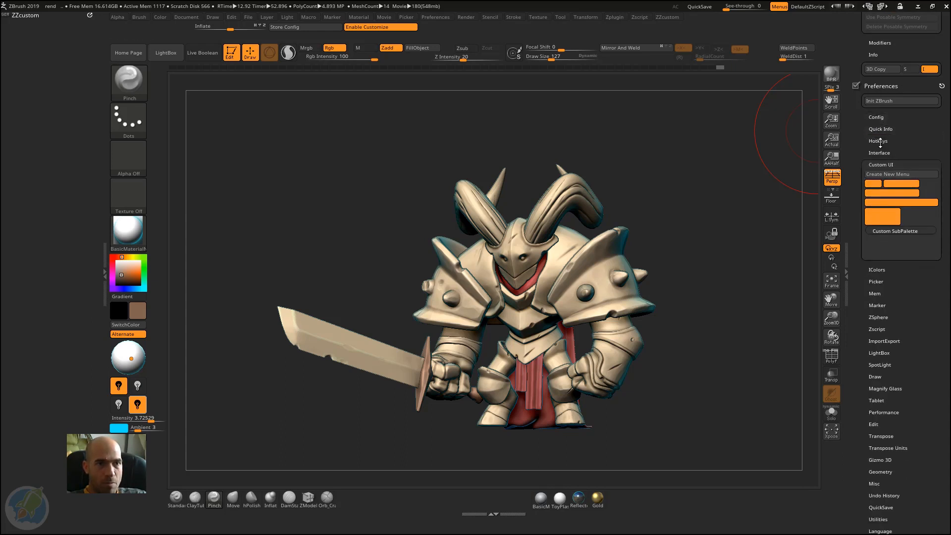
click(880, 143)
click(880, 142)
- Add a Custom SubPalette from the Custom UI section of Preferences to the docked ZZcustom menu
drag(859, 156, 859, 162)
click(894, 236)
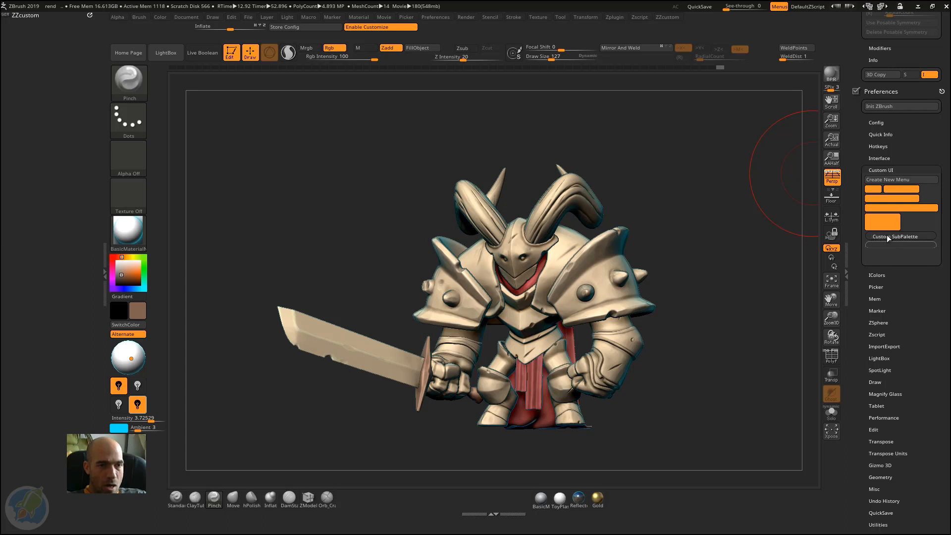
ctrl+alt+drag(893, 237, 666, 202)
ctrl+alt+drag(117, 87, 33, 24)
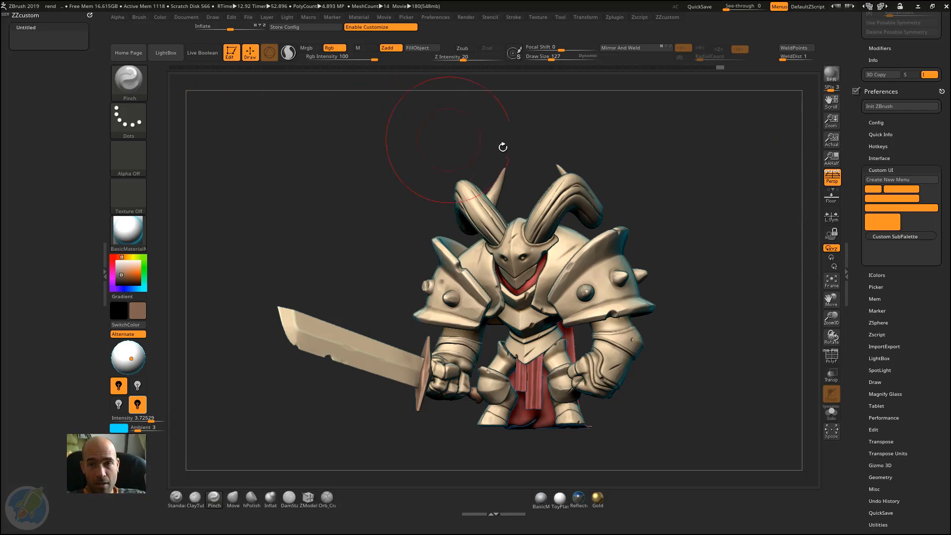
- Expand the Config section of Preferences and view the interface configuration files available for loading, without loading one
drag(864, 272, 846, 81)
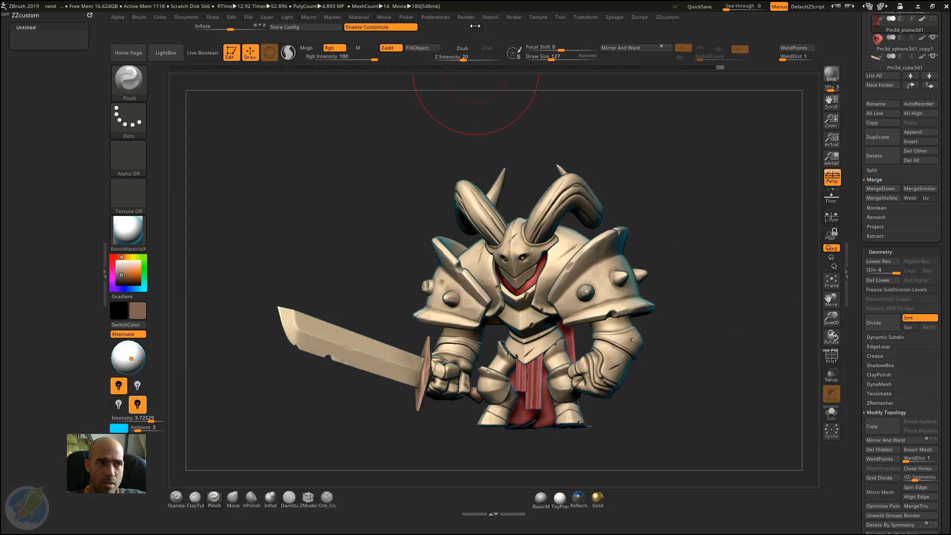
click(435, 17)
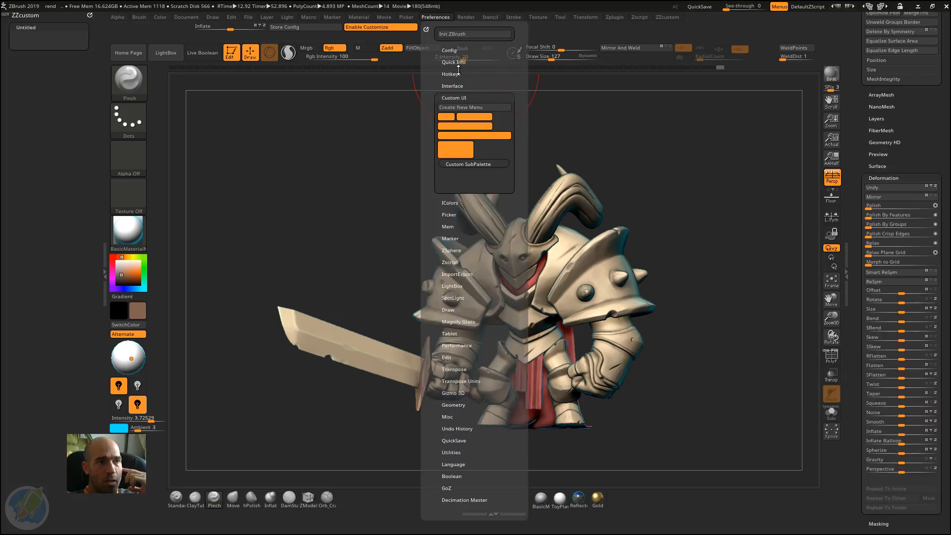
click(456, 49)
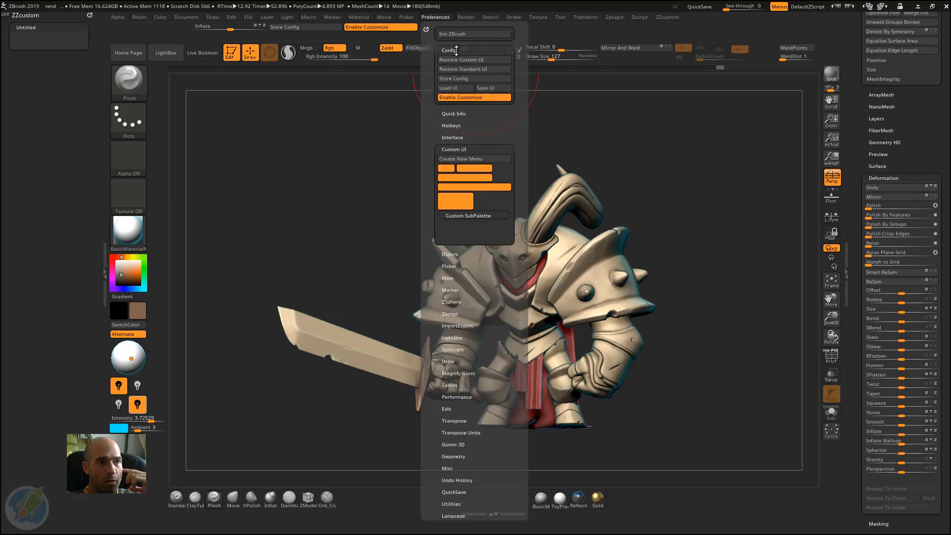
click(454, 88)
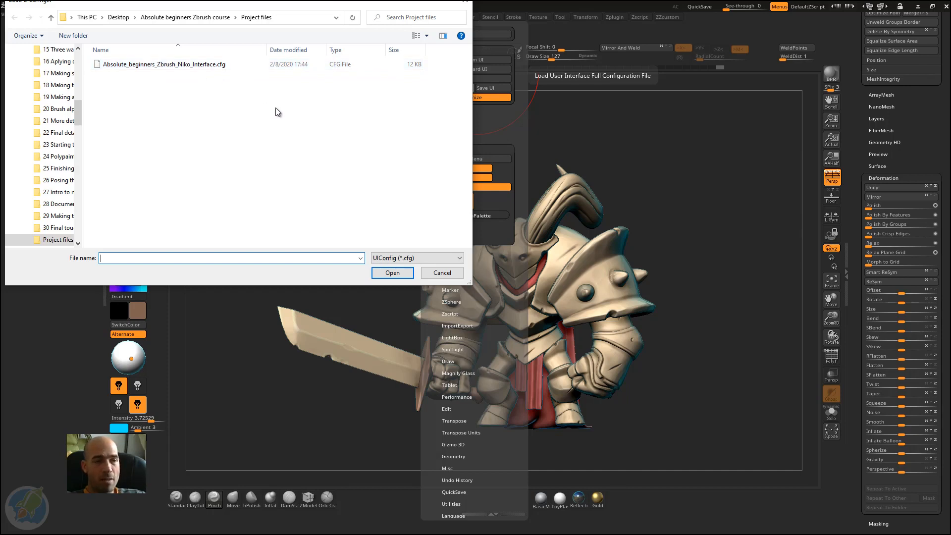
click(448, 274)
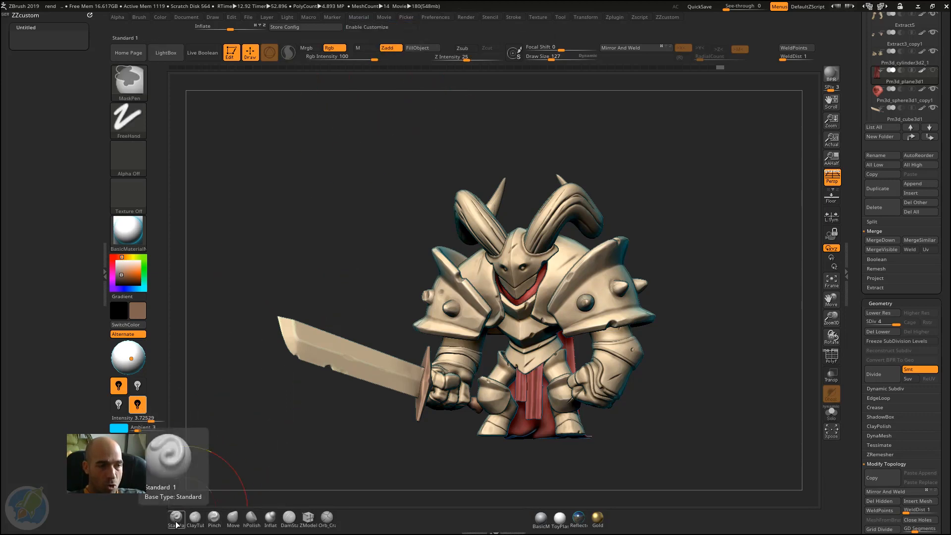
- Try reassigning custom hotkeys to the Standard, clay and Pinch brushes in the brush shelf
ctrl+alt+click(177, 524)
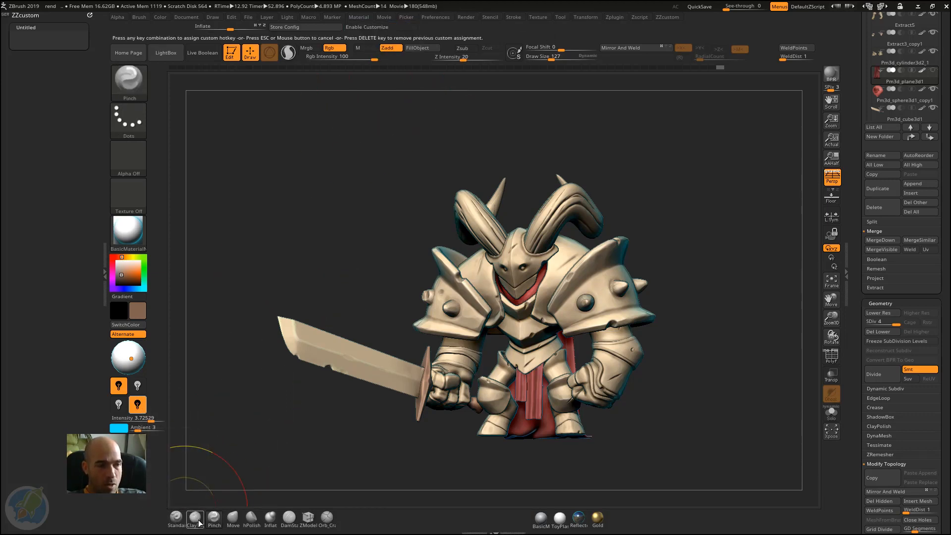
ctrl+alt+click(197, 523)
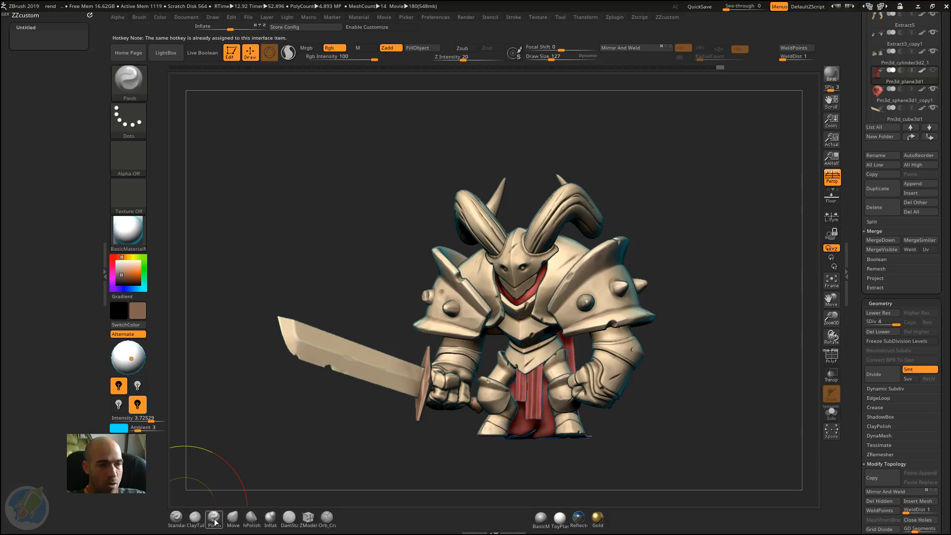
ctrl+alt+click(216, 521)
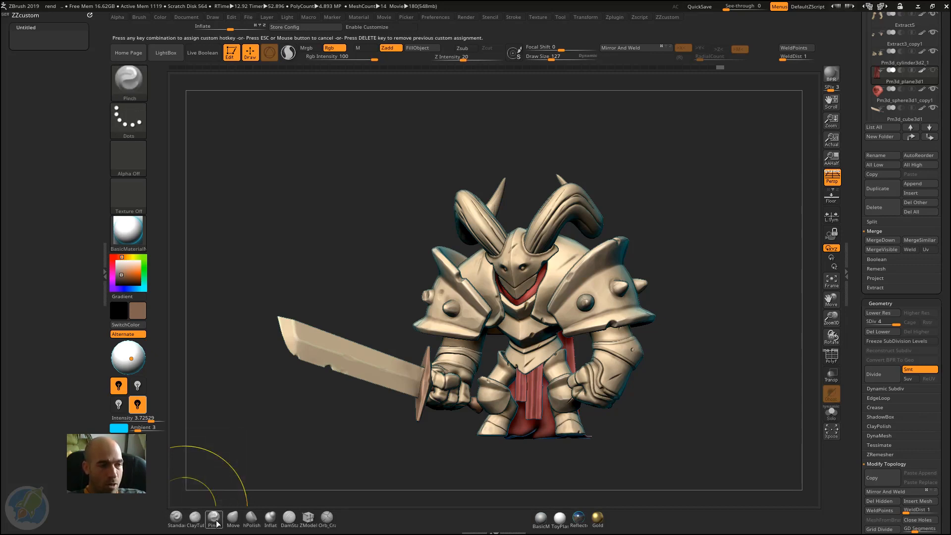
key(Escape)
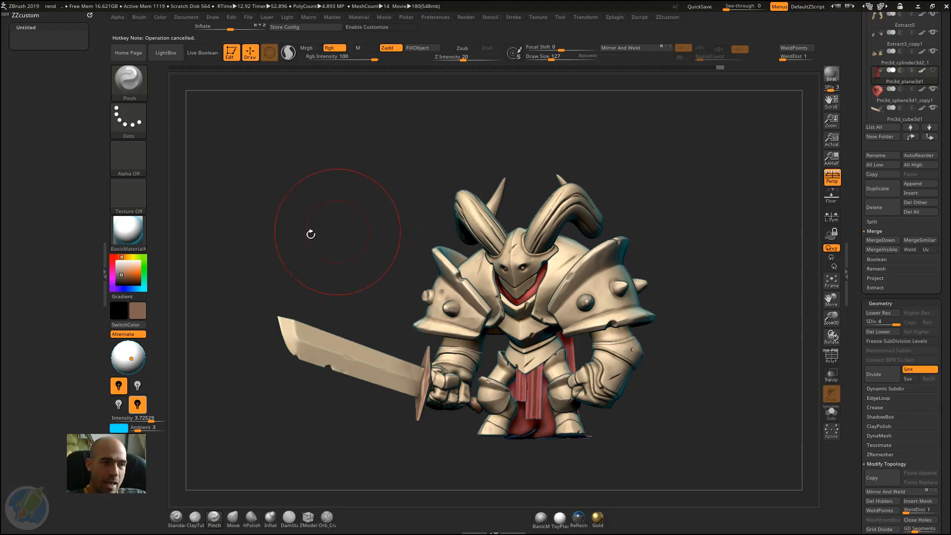
- Store the current interface layout as the master configuration
drag(342, 220, 382, 153)
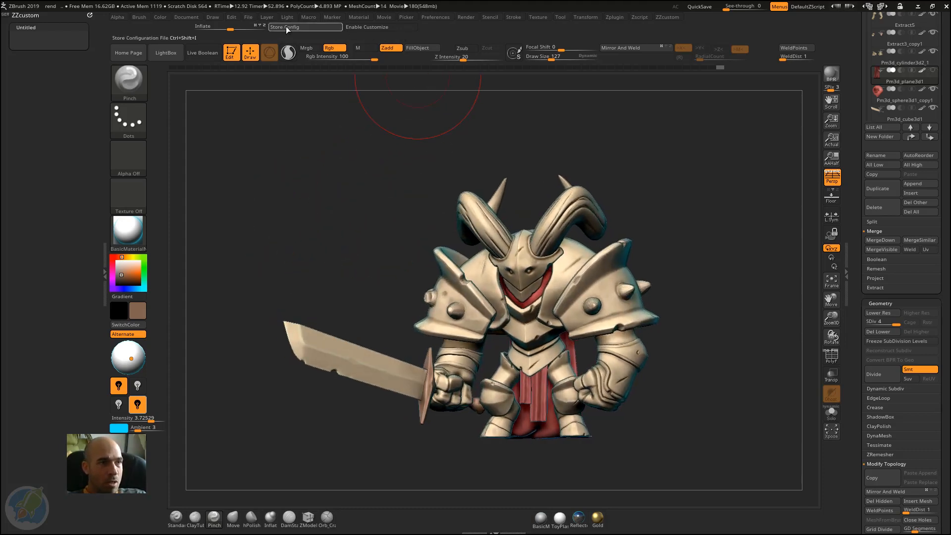
click(298, 28)
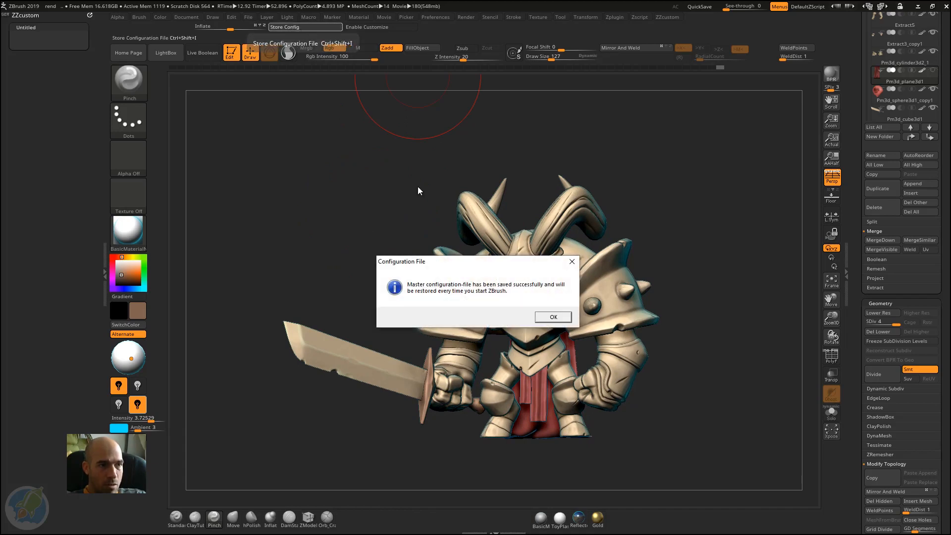
click(553, 318)
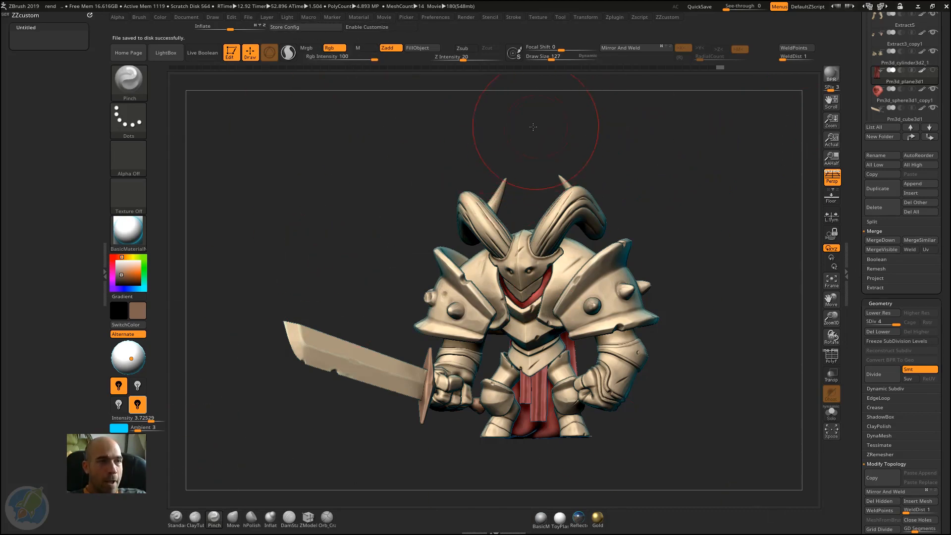
- Store the current custom hotkeys through the Hotkeys section of Preferences
drag(533, 127, 485, 104)
click(437, 16)
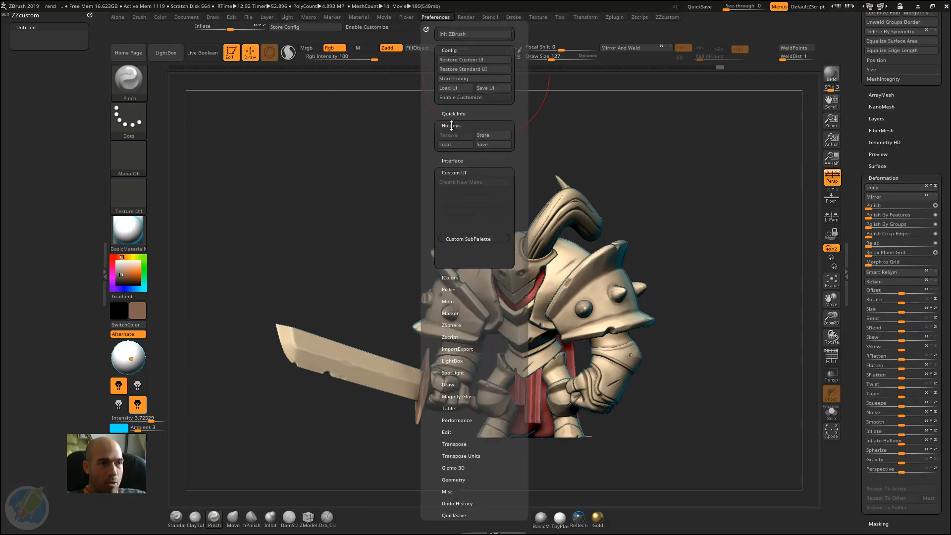
click(491, 134)
click(551, 318)
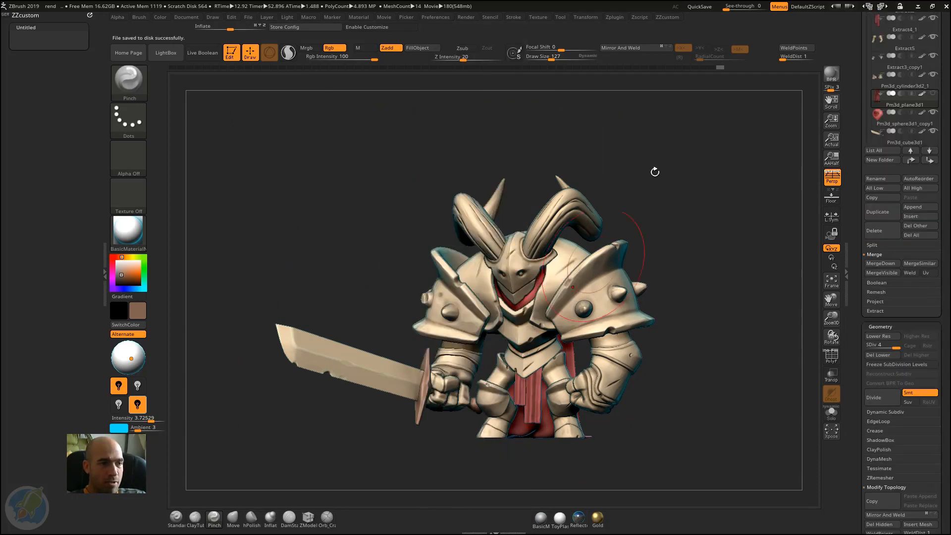
drag(641, 130, 575, 109)
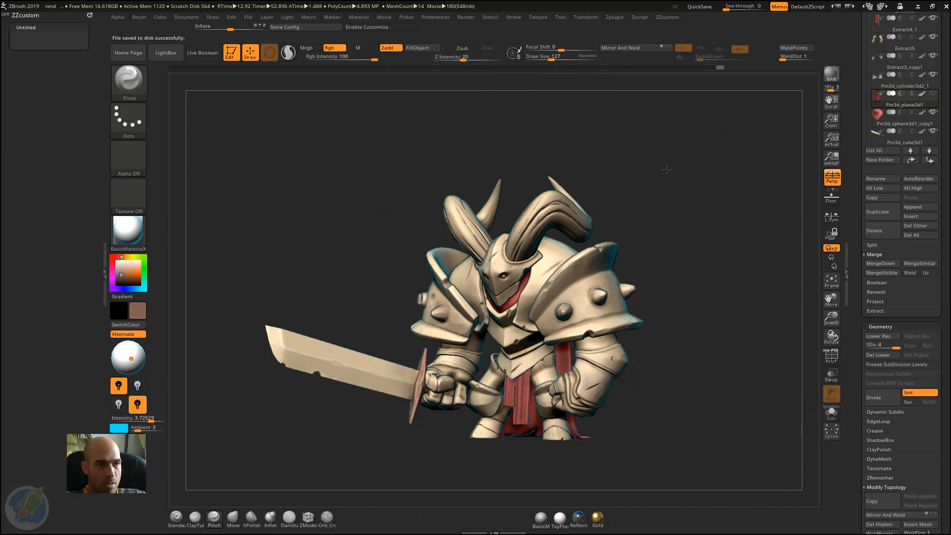
drag(677, 171, 589, 167)
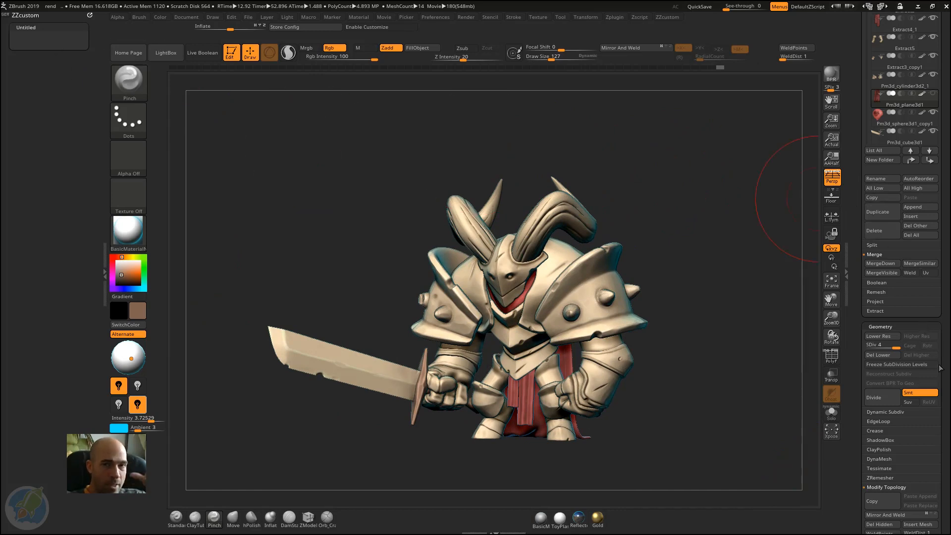
- Expand ZRemesher under Geometry and collapse the Subtool, Geometry and Deformation sections of the Tool palette
scroll(877, 394, down, 3)
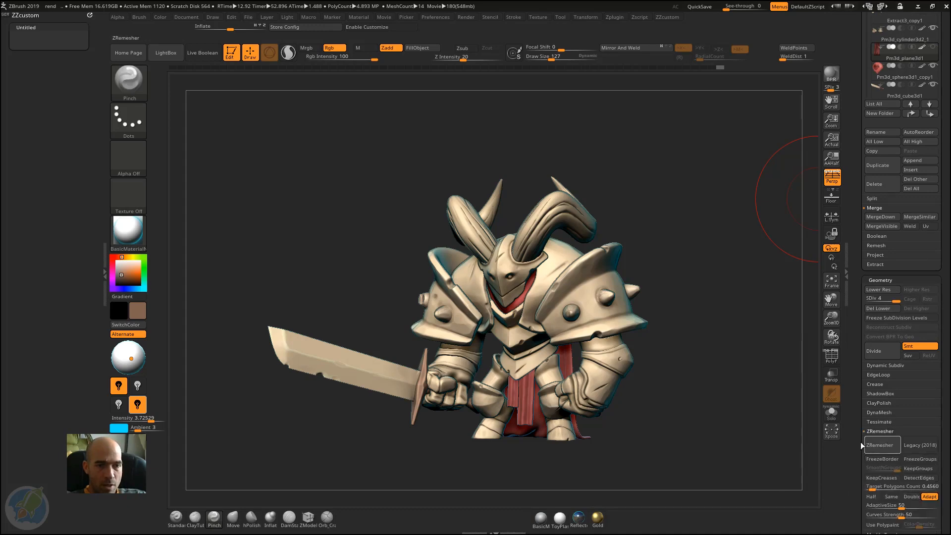
click(882, 431)
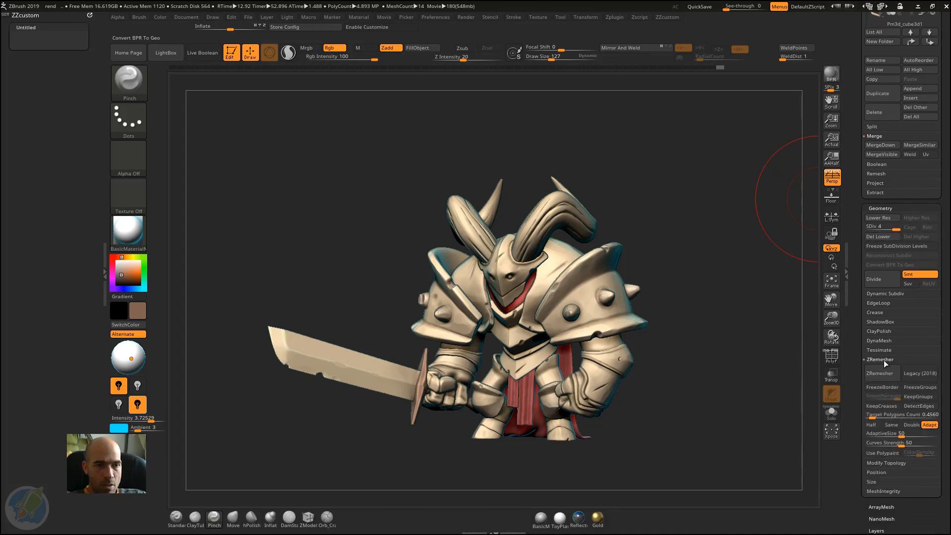
scroll(861, 368, up, 10)
scroll(862, 367, up, 1)
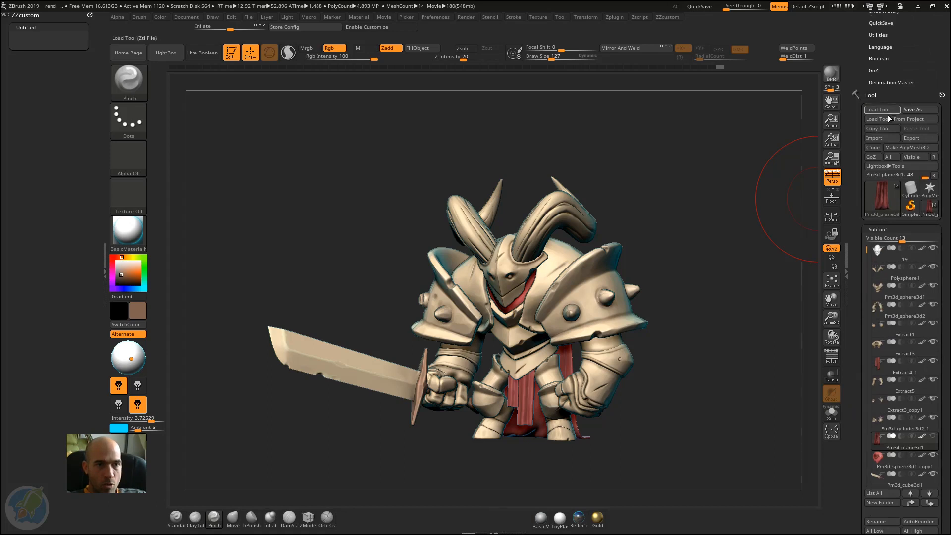
click(885, 228)
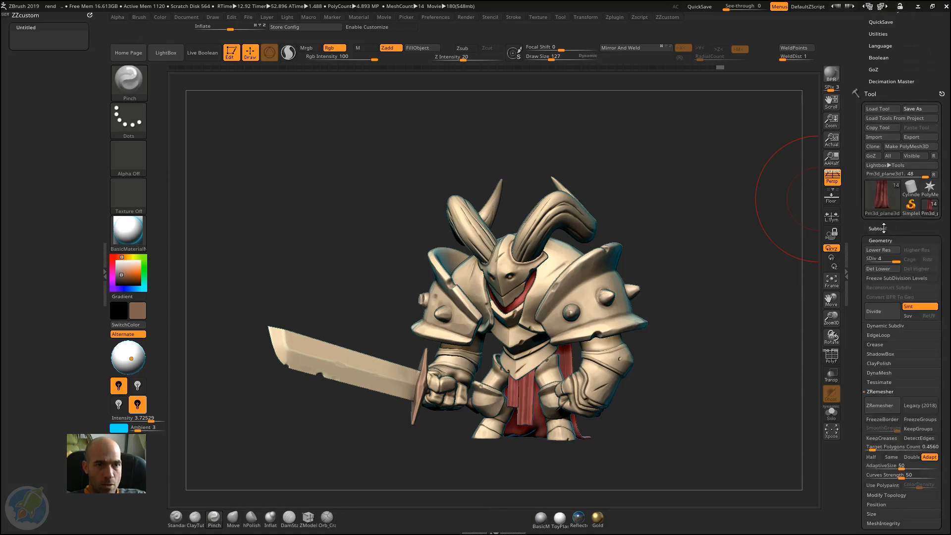
click(882, 240)
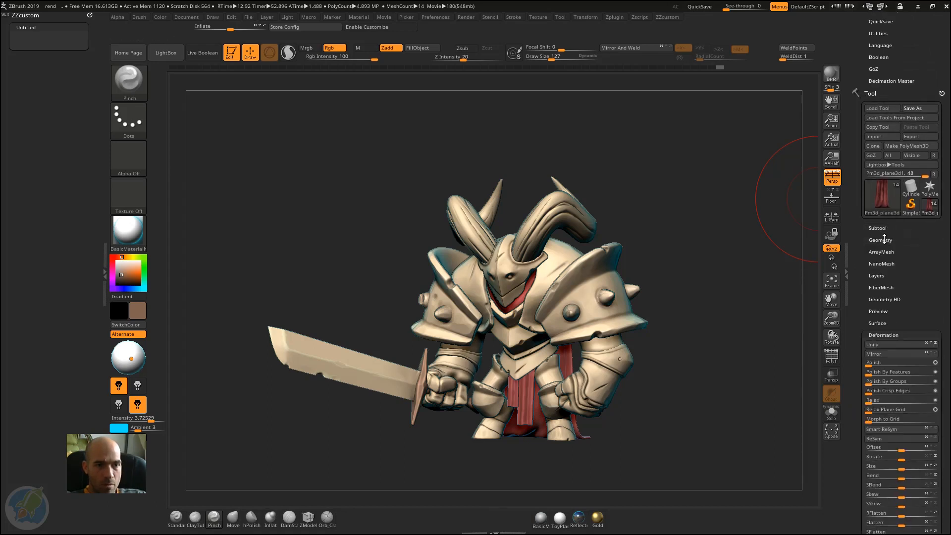
click(896, 332)
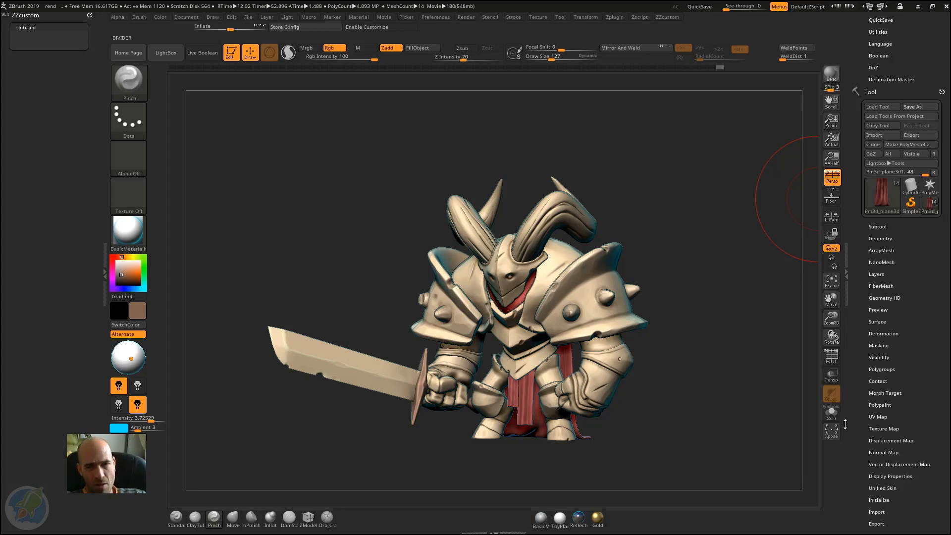
- Expand the Geometry section of the Tool palette with its ZRemesher options showing
click(881, 239)
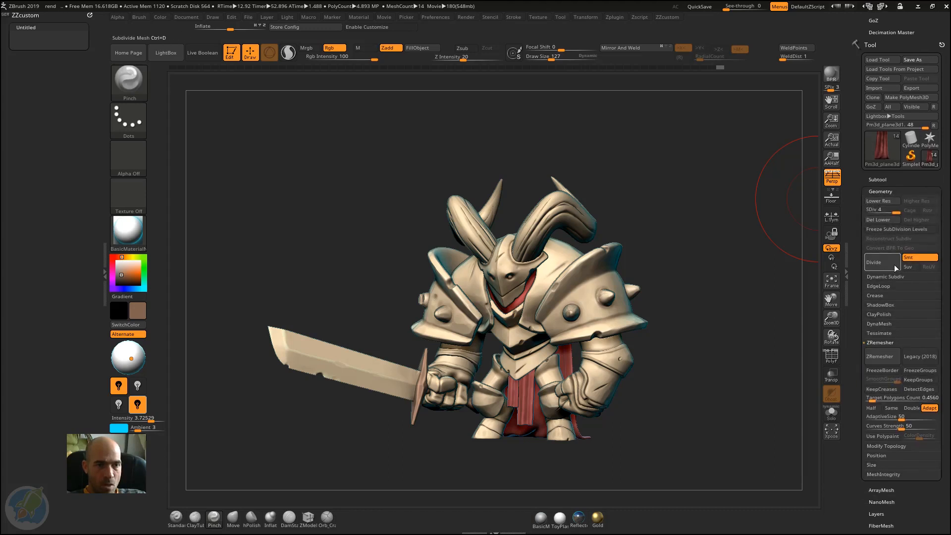
click(882, 342)
click(886, 343)
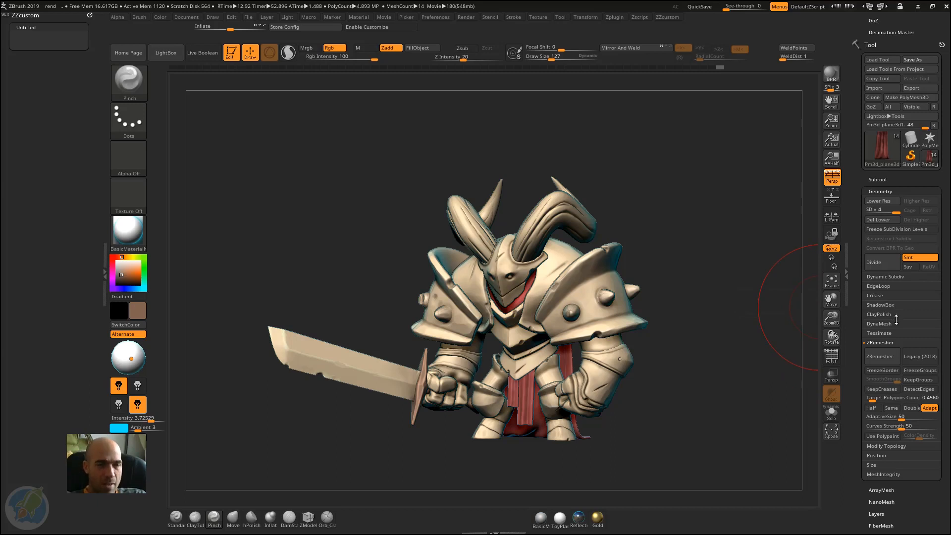
key(ctrl)
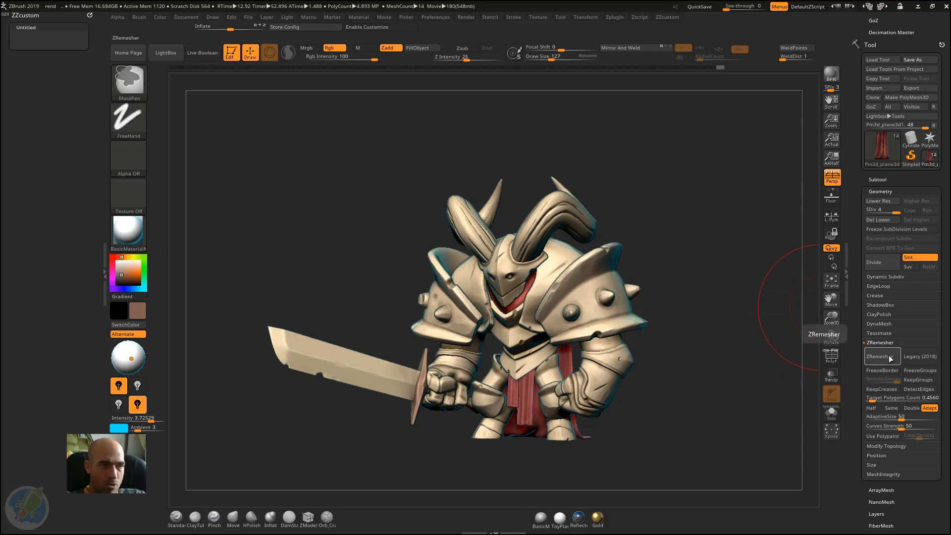
ctrl+alt+click(888, 357)
key(Escape)
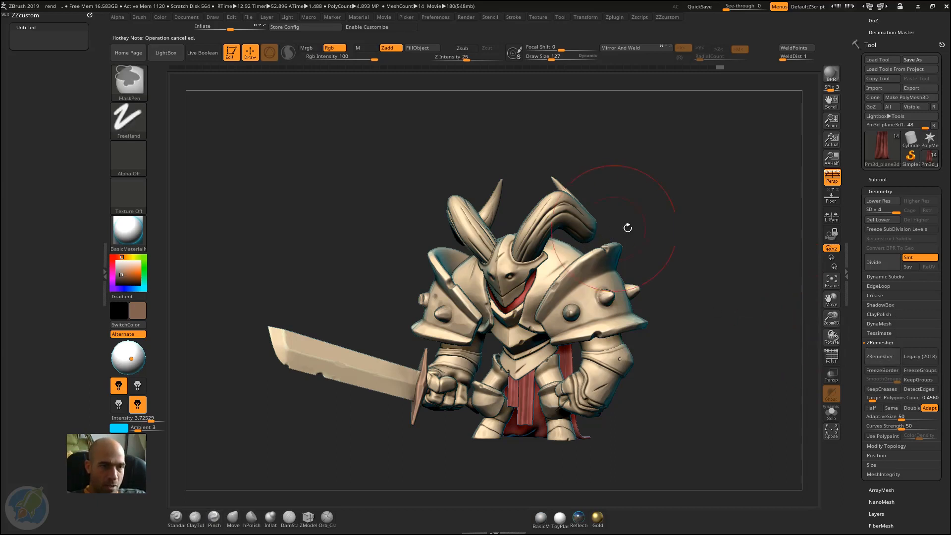
- Enable interface customization and add the ZRemesher and DetectEdges buttons to the Untitled subpalette of ZZcustom
click(374, 28)
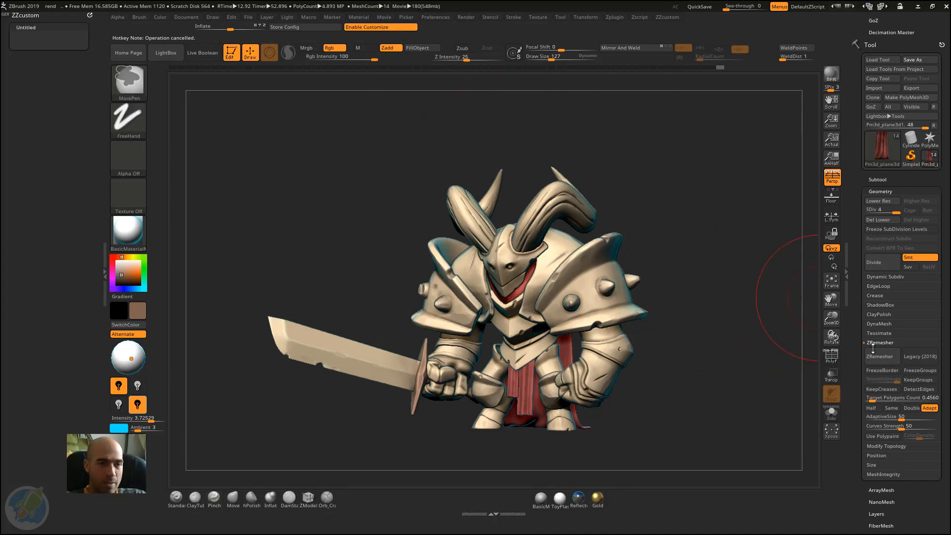
mouse_move(882, 357)
ctrl+alt+mouse_down()
mouse_move(35, 67)
mouse_move(34, 43)
ctrl+alt+mouse_up()
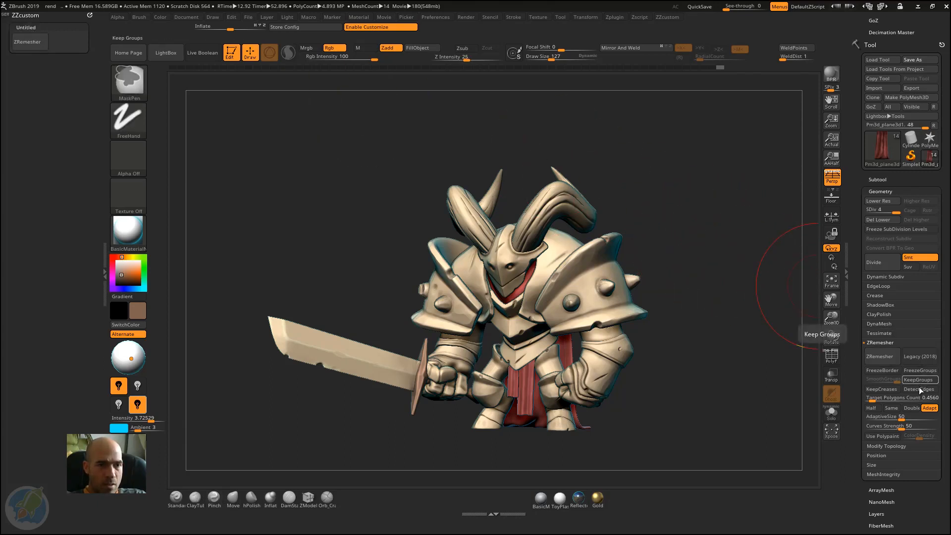
ctrl+alt+drag(919, 389, 554, 287)
ctrl+alt+drag(67, 27, 66, 29)
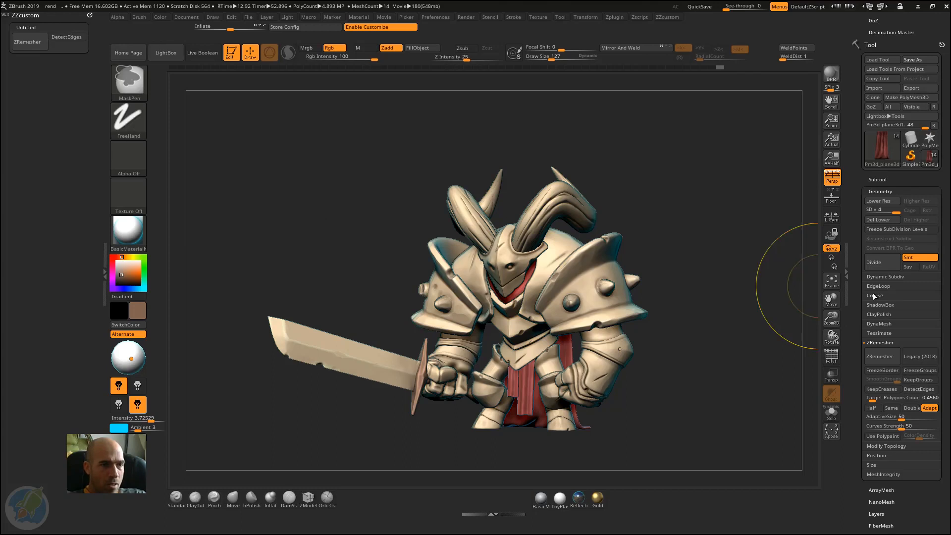
- Add the KeepGroups button and the Target Polygons Count slider from ZRemesher to the Untitled subpalette of ZZcustom
ctrl+alt+drag(930, 380, 112, 70)
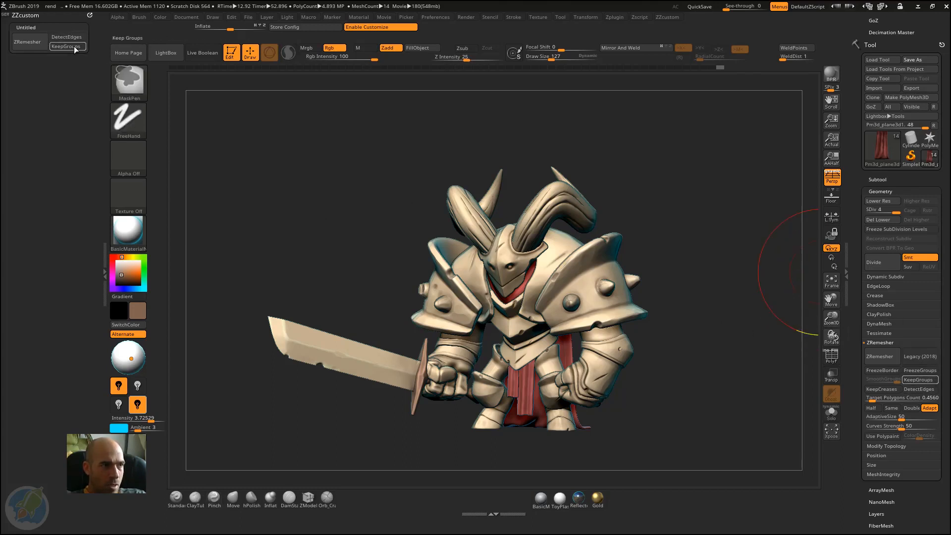
ctrl+alt+drag(74, 46, 69, 45)
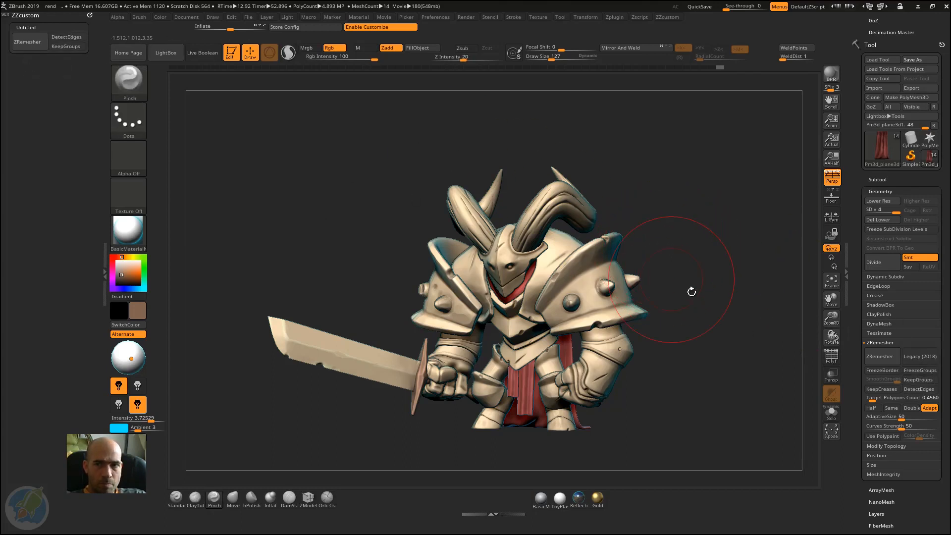
mouse_move(902, 398)
ctrl+alt+mouse_down()
mouse_move(871, 399)
mouse_move(161, 126)
mouse_move(106, 54)
mouse_move(30, 53)
mouse_move(40, 45)
ctrl+alt+mouse_up()
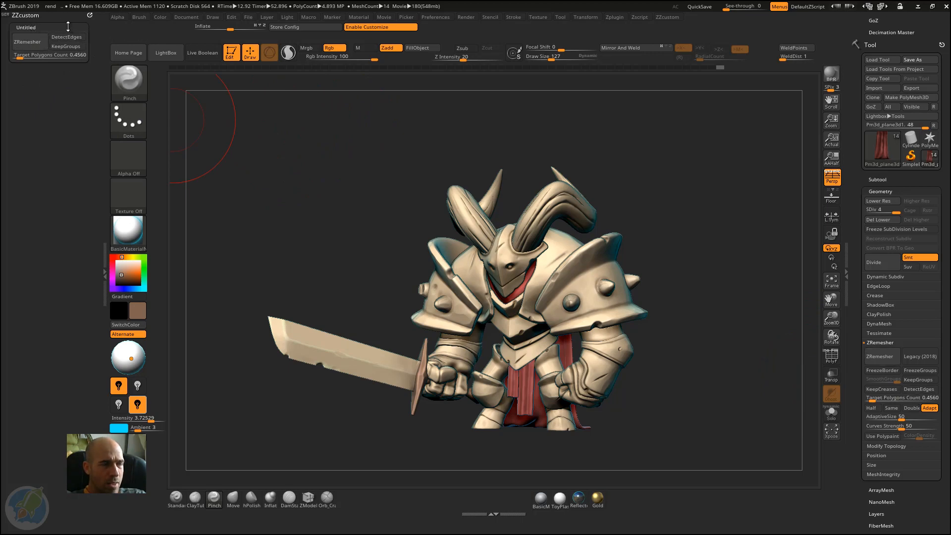
- Rename the Untitled subpalette holding the ZRemesher controls as Zremesh
click(29, 27)
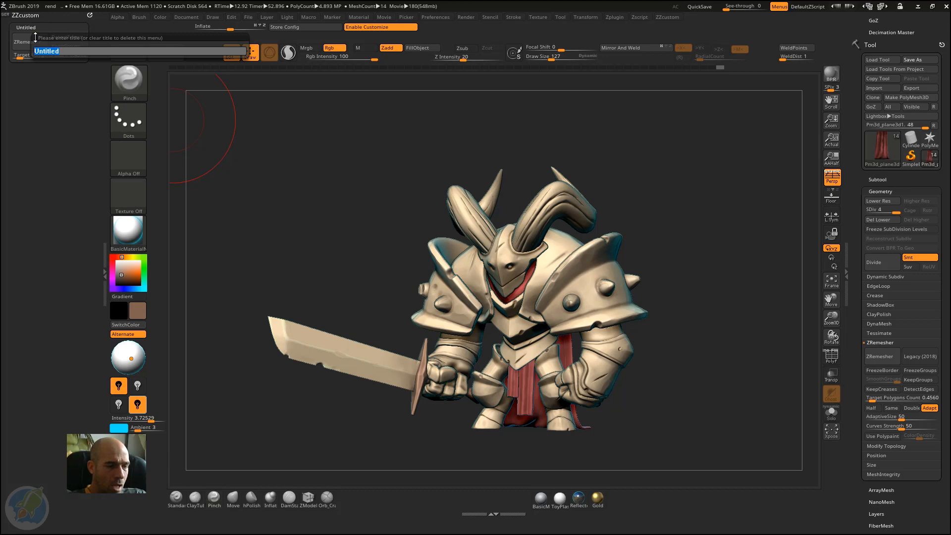
text(Zremesh)
key(Return)
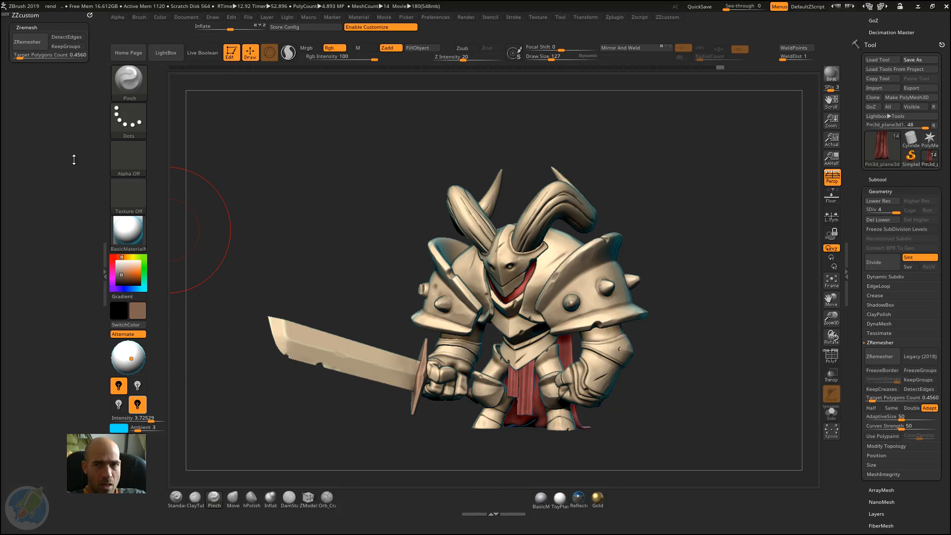
- Add a second custom subpalette from the Custom UI preferences to ZZcustom, below Zremesh
scroll(853, 266, down, 3)
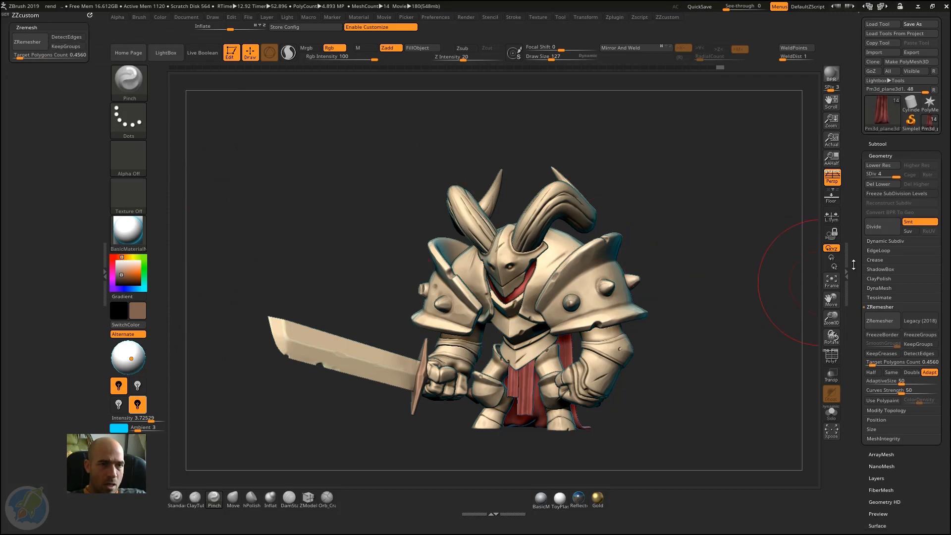
scroll(853, 265, down, 15)
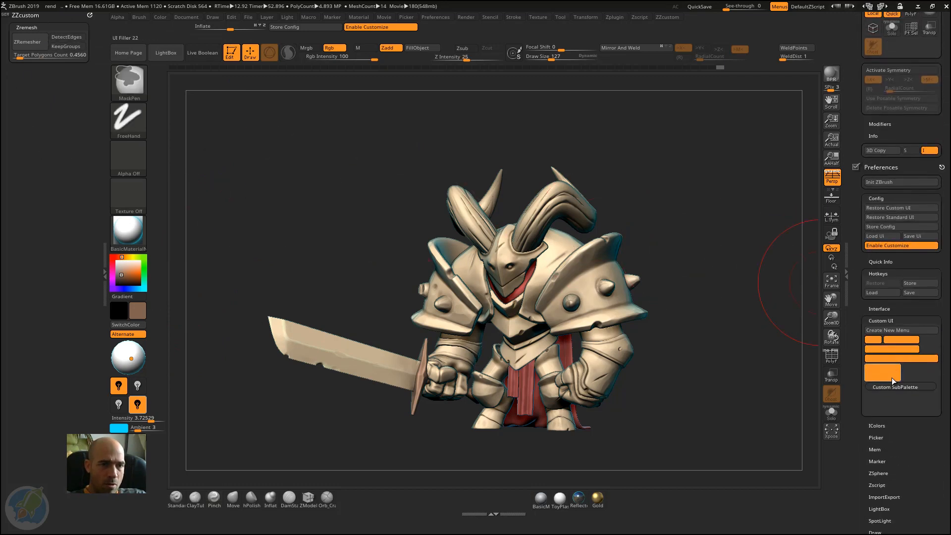
ctrl+drag(896, 390, 49, 20)
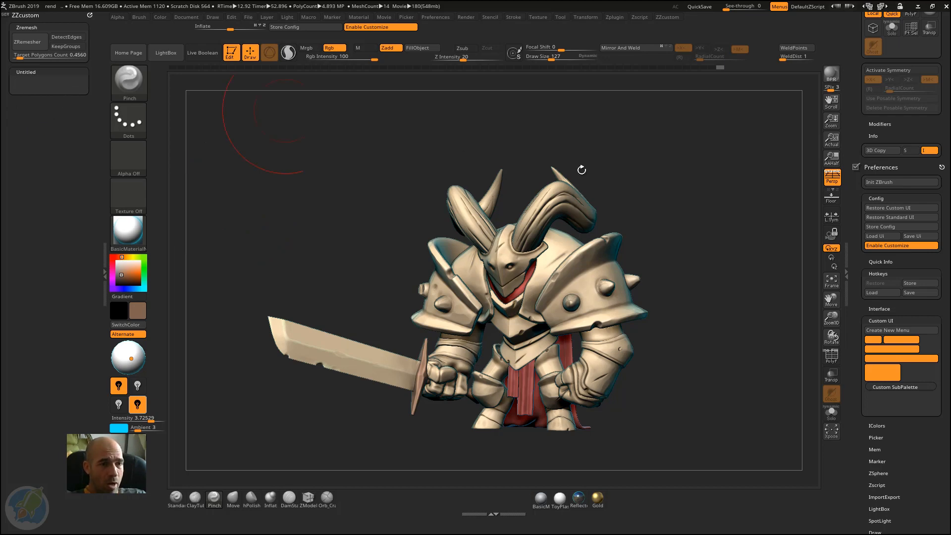
- Collapse ZRemesher, expand DynaMesh under Geometry, and add the DynaMesh button and Resolution slider to the empty Untitled subpalette
scroll(868, 261, down, 3)
scroll(867, 261, down, 2)
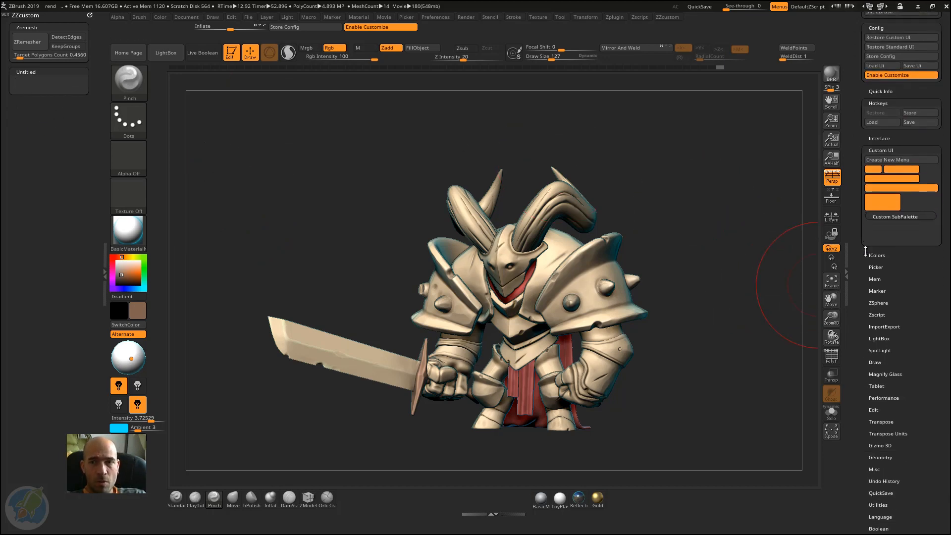
drag(861, 263, 859, 145)
click(887, 319)
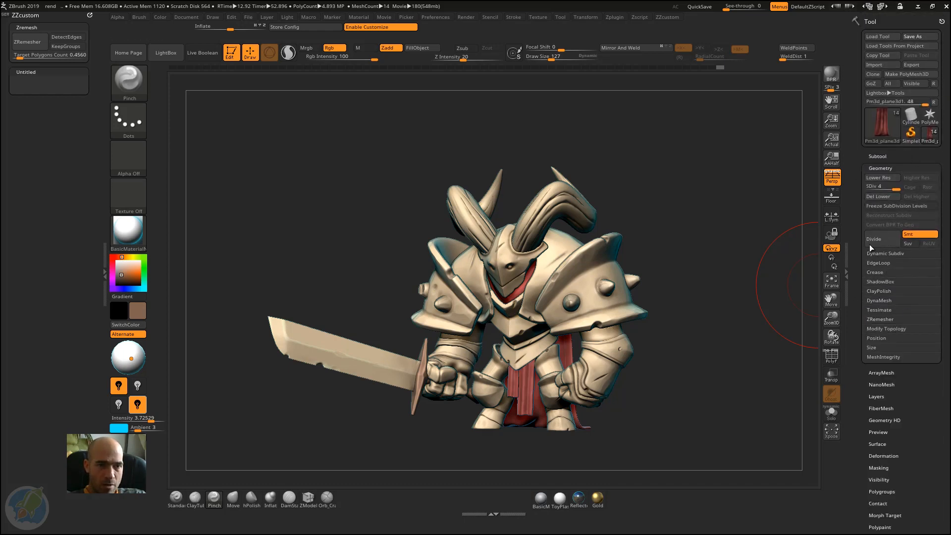
click(885, 300)
ctrl+alt+drag(883, 312, 29, 87)
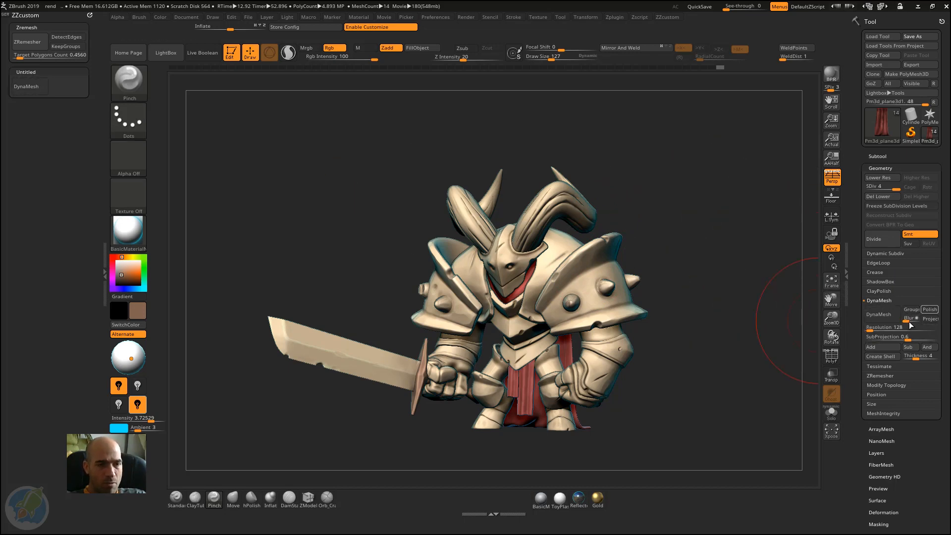
mouse_move(887, 327)
ctrl+alt+mouse_down()
mouse_move(803, 314)
mouse_move(40, 99)
ctrl+alt+mouse_up()
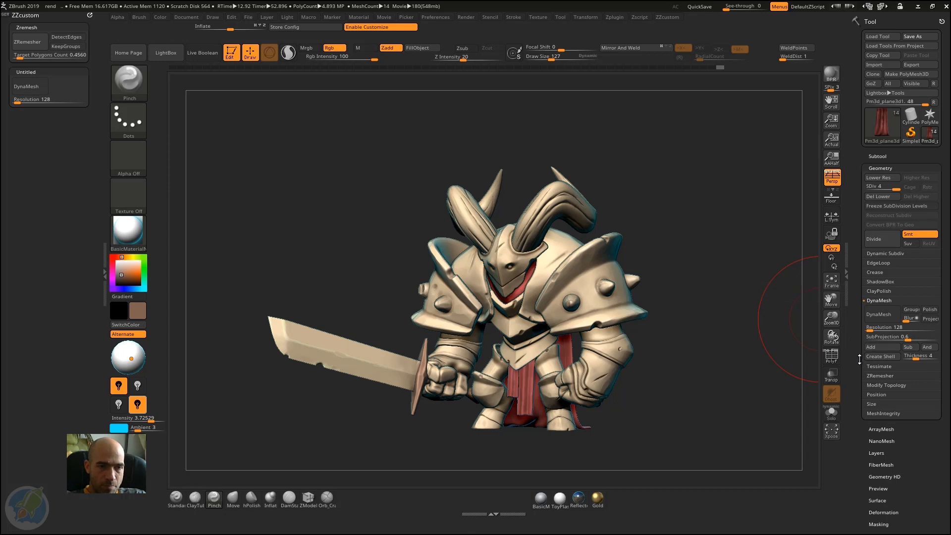
- Add Del Hidden and Close Holes from Modify Topology, plus Polish and Groups from DynaMesh, to the Untitled subpalette
mouse_move(860, 363)
mouse_down()
mouse_move(859, 343)
mouse_move(860, 364)
mouse_up()
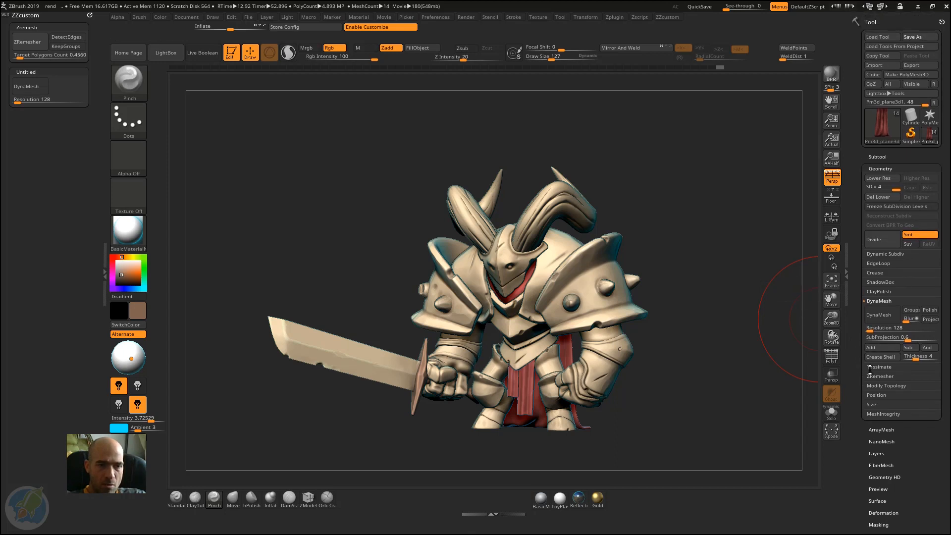
click(896, 386)
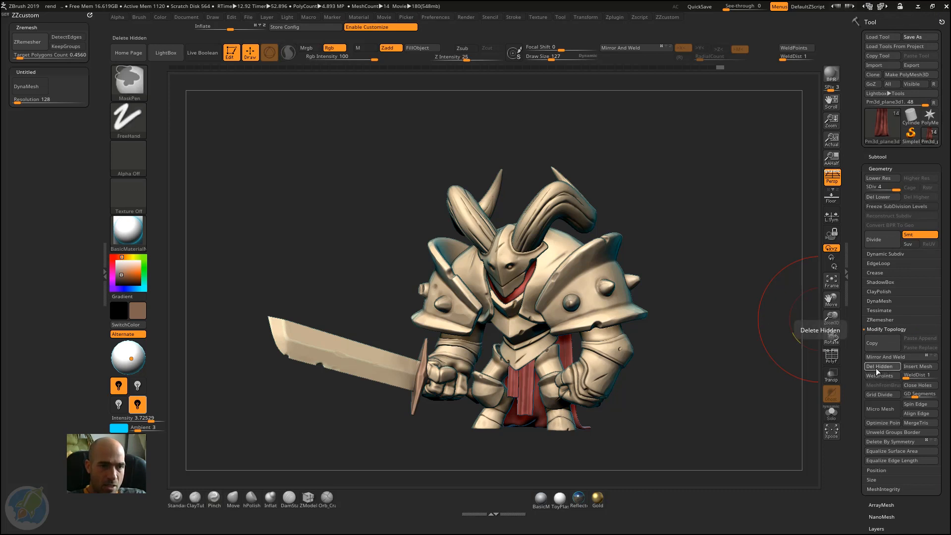
mouse_move(884, 366)
ctrl+alt+mouse_down()
mouse_move(271, 178)
mouse_move(21, 80)
ctrl+alt+mouse_up()
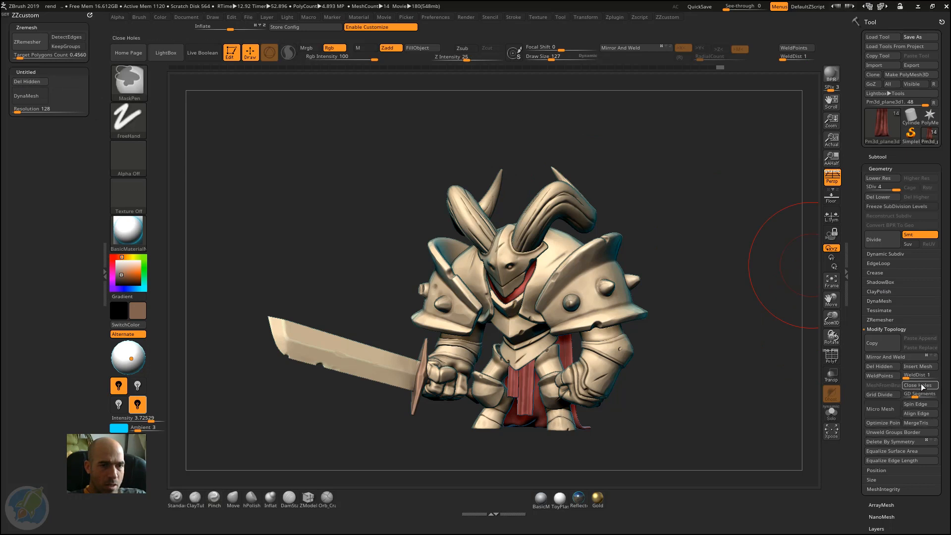
mouse_move(917, 385)
ctrl+alt+mouse_down()
mouse_move(356, 215)
mouse_move(66, 89)
ctrl+alt+mouse_up()
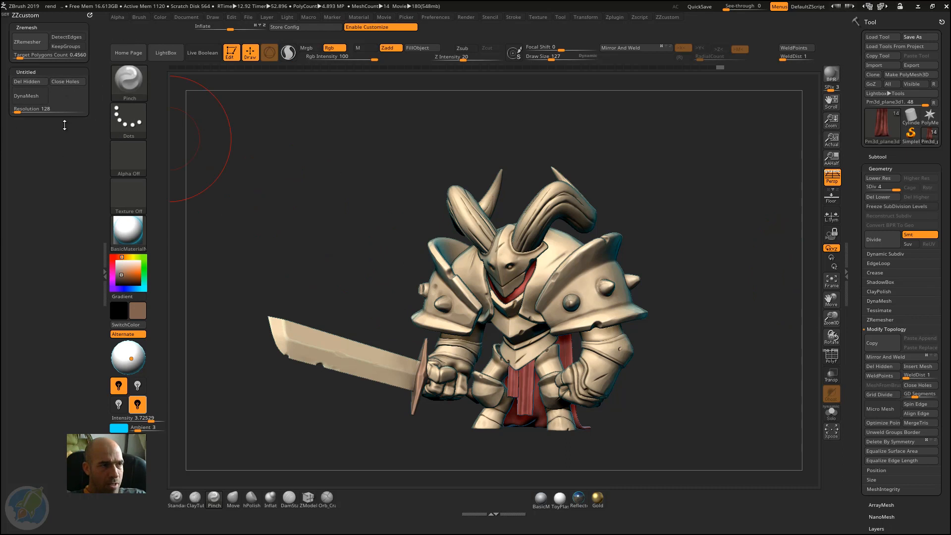
click(890, 301)
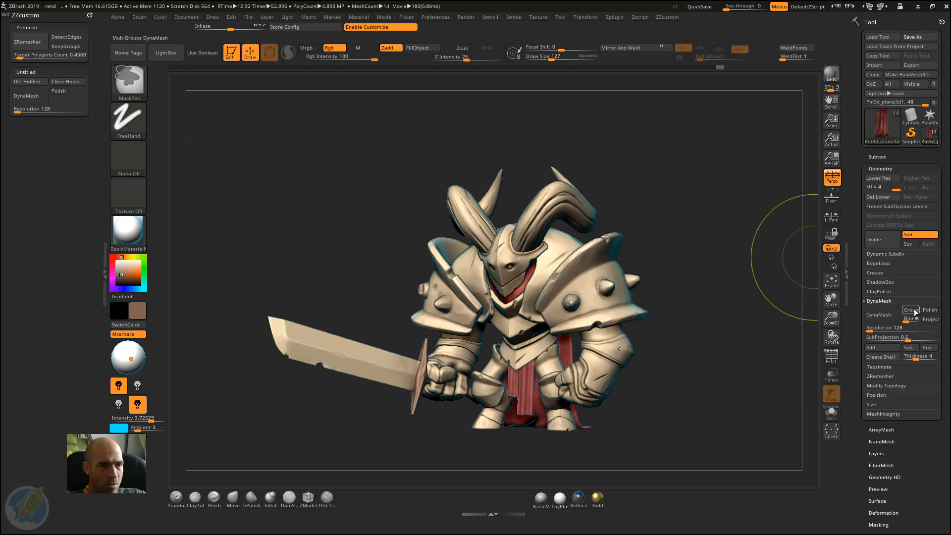
ctrl+alt+drag(239, 150, 81, 91)
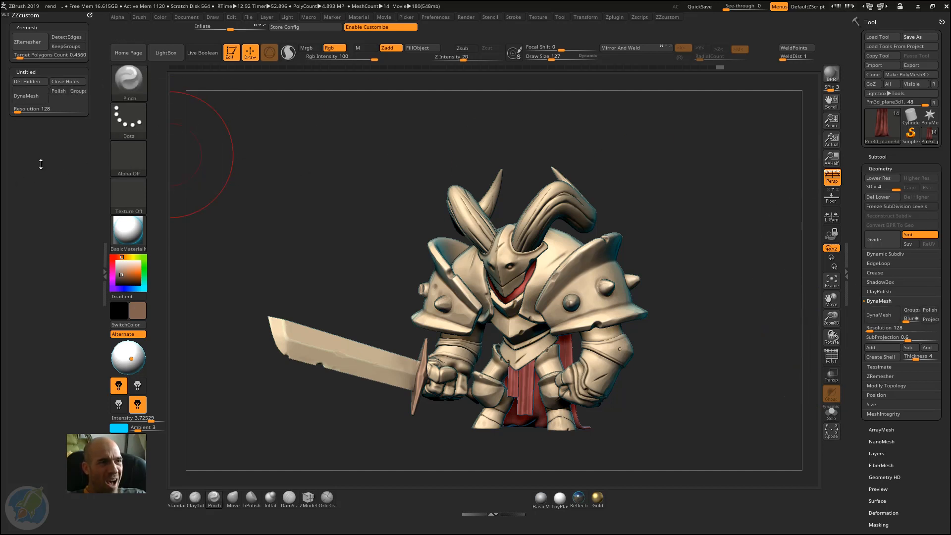
- Rename the Untitled subpalette holding the DynaMesh controls as DynaMesh
ctrl+alt+click(43, 72)
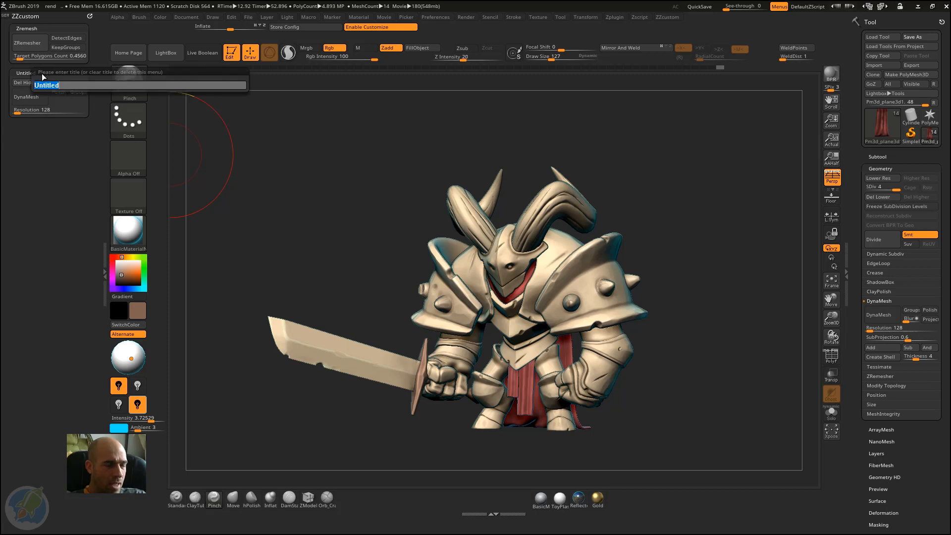
text(DynaMesh)
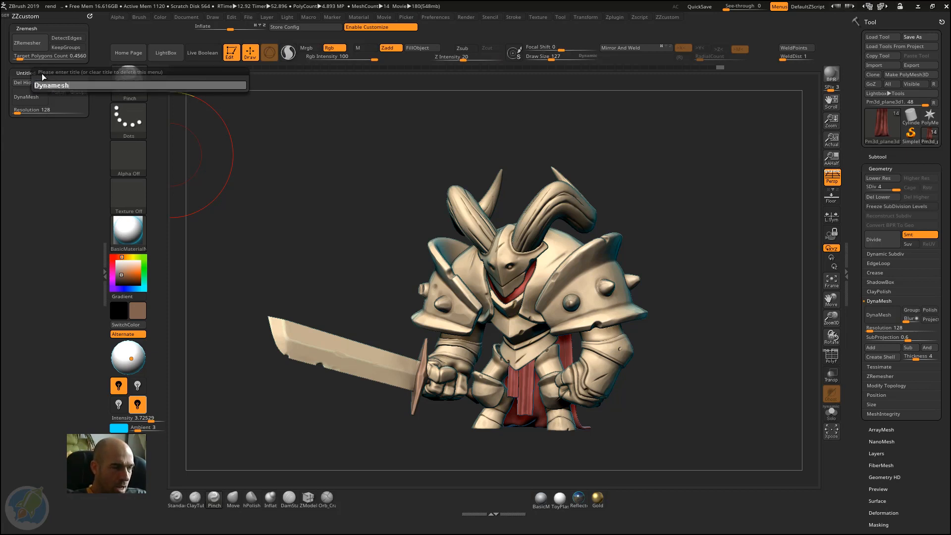
key(Return)
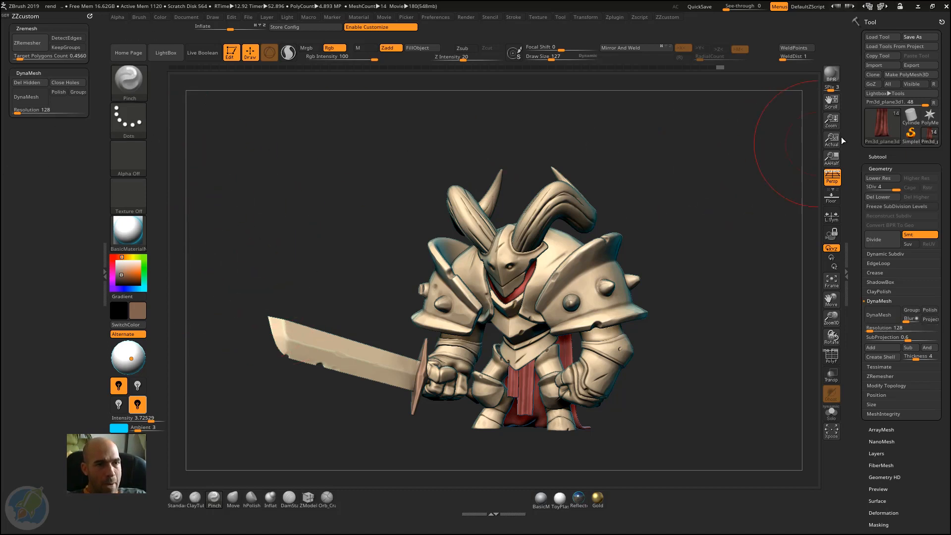
- Add a third custom subpalette from the Custom UI preferences to ZZcustom, below DynaMesh
drag(853, 131, 856, 80)
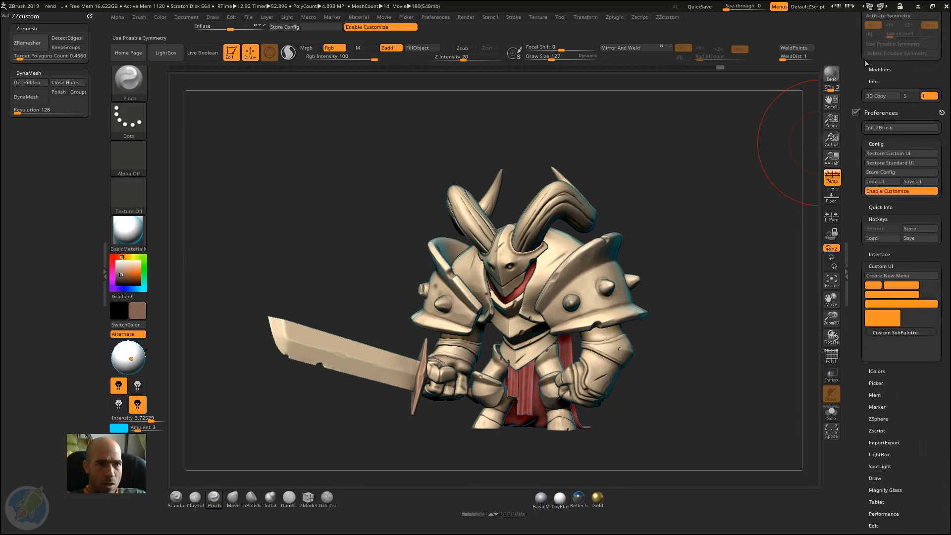
mouse_move(890, 330)
ctrl+alt+mouse_down()
mouse_move(905, 331)
mouse_move(652, 311)
mouse_move(88, 150)
ctrl+alt+mouse_up()
ctrl+alt+drag(61, 47, 54, 18)
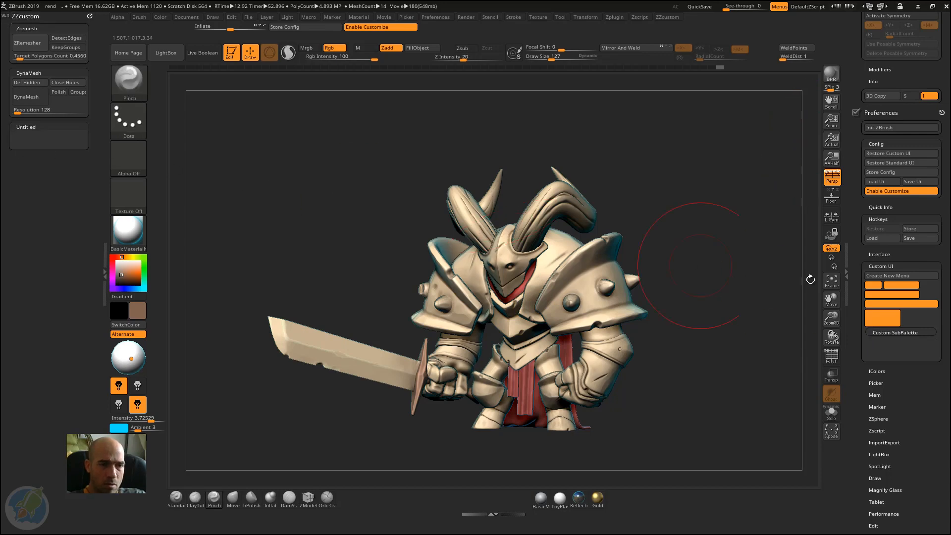
- Expand Dynamic Subdiv under Geometry and add its Dynamic, SmoothSubdiv and Apply controls to the empty Untitled subpalette
drag(854, 309, 851, 176)
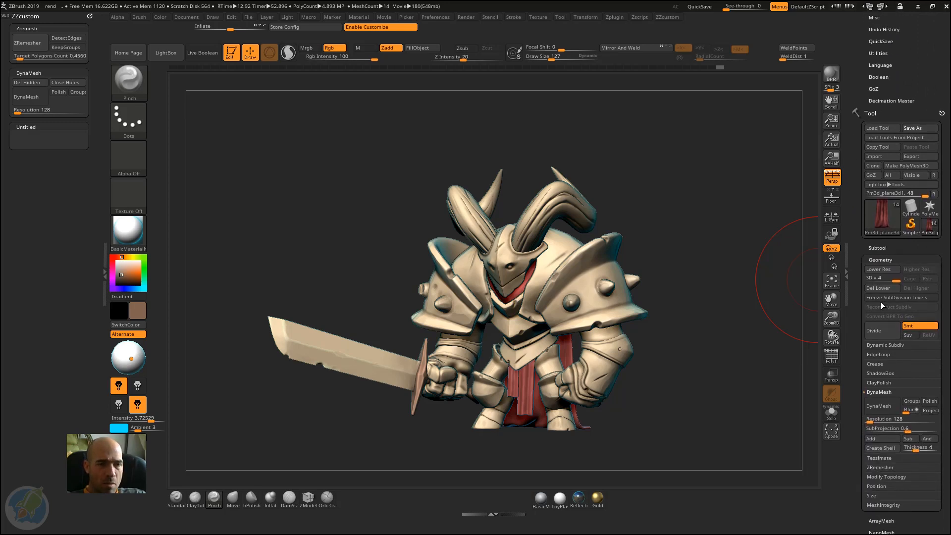
click(887, 345)
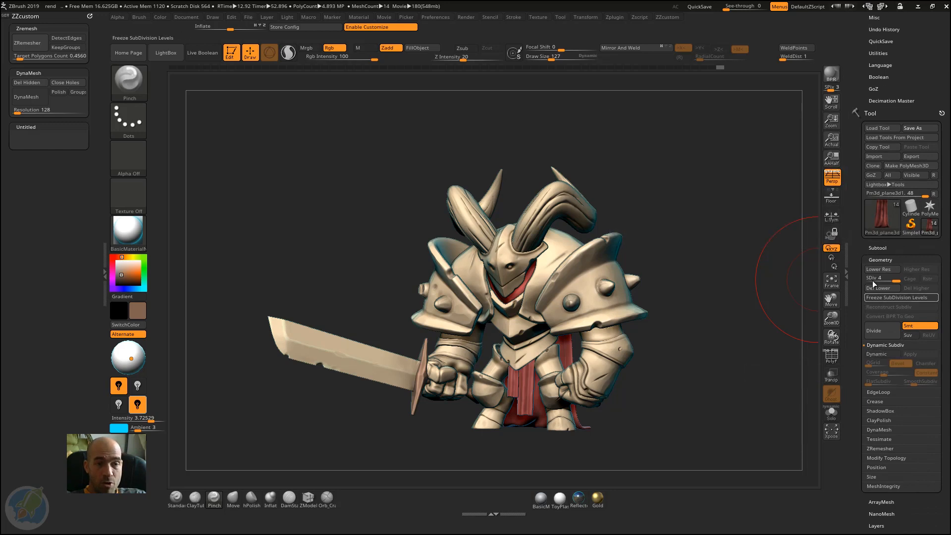
click(885, 344)
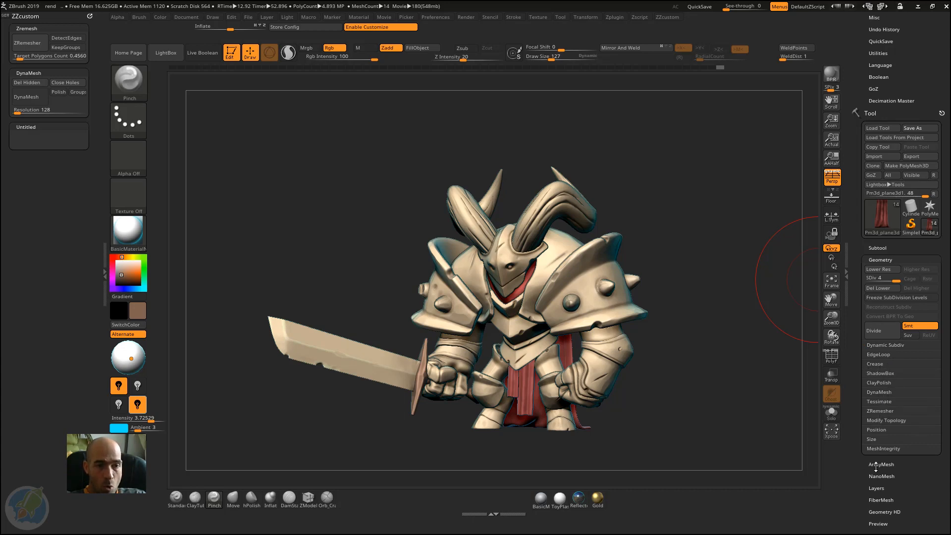
drag(860, 354, 857, 360)
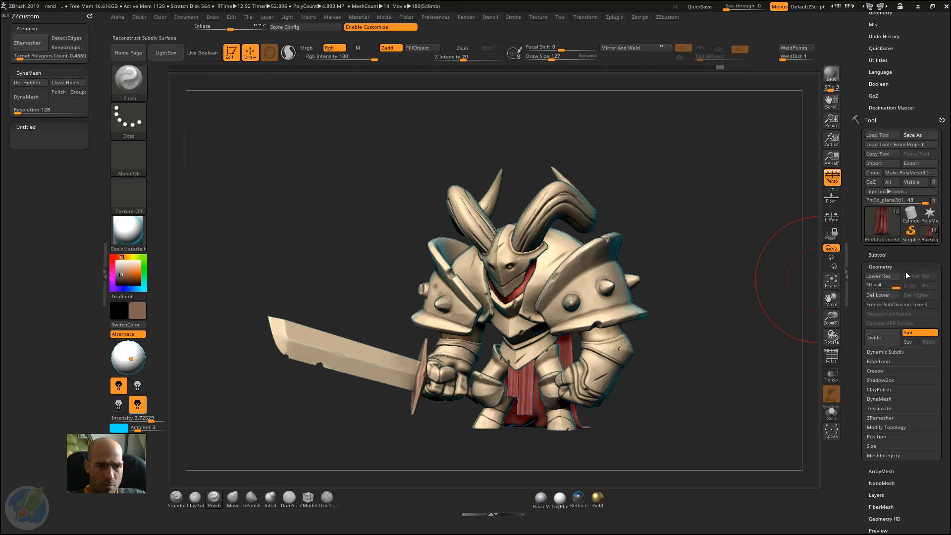
drag(855, 321, 855, 316)
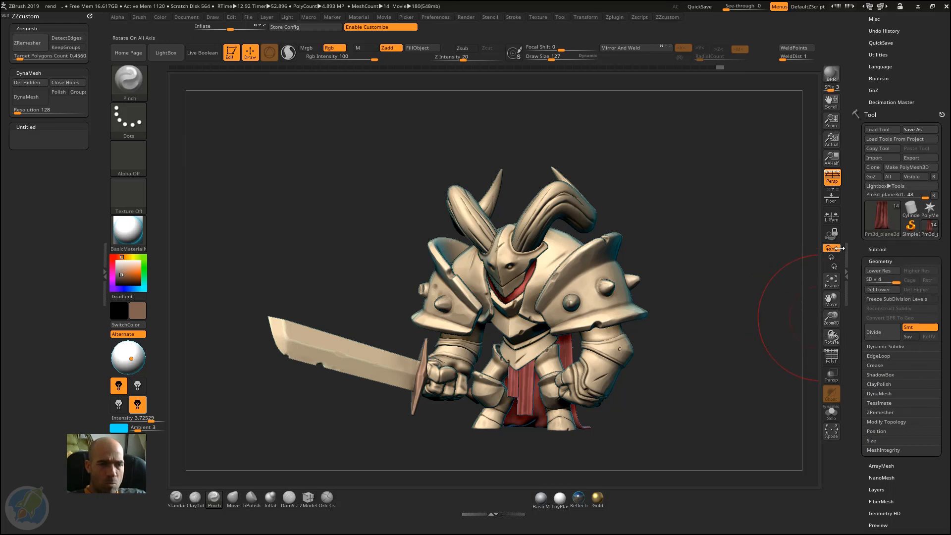
click(877, 364)
click(881, 365)
click(895, 346)
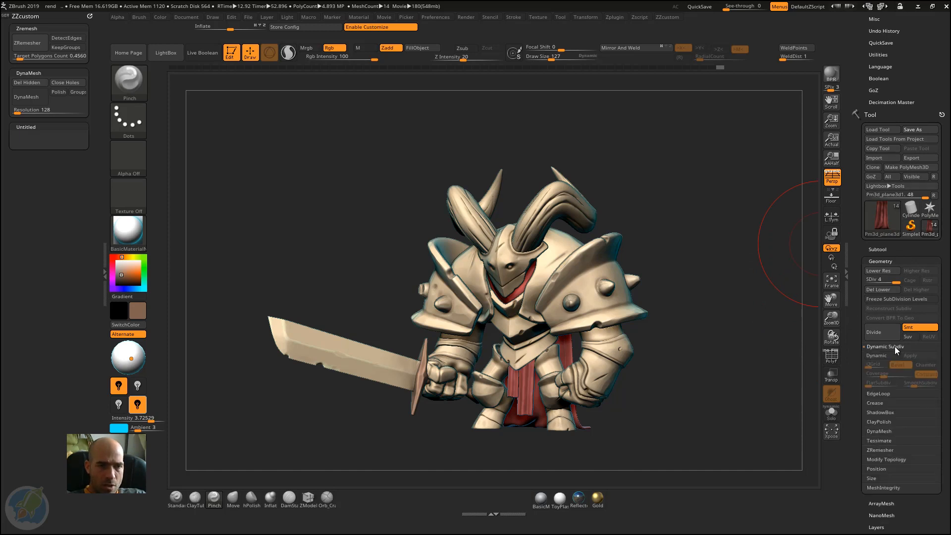
ctrl+alt+drag(879, 357, 32, 135)
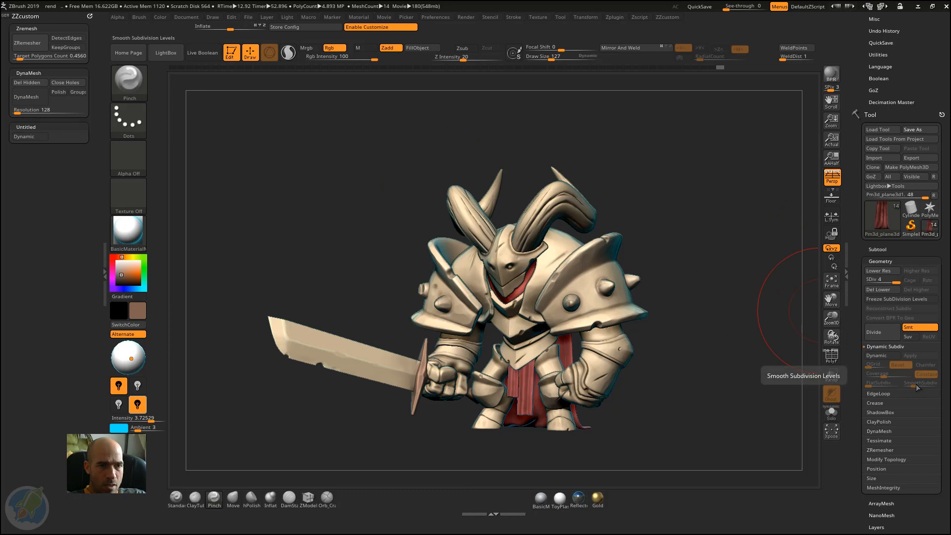
mouse_move(920, 388)
ctrl+alt+mouse_down()
mouse_move(446, 277)
mouse_move(61, 141)
ctrl+alt+mouse_up()
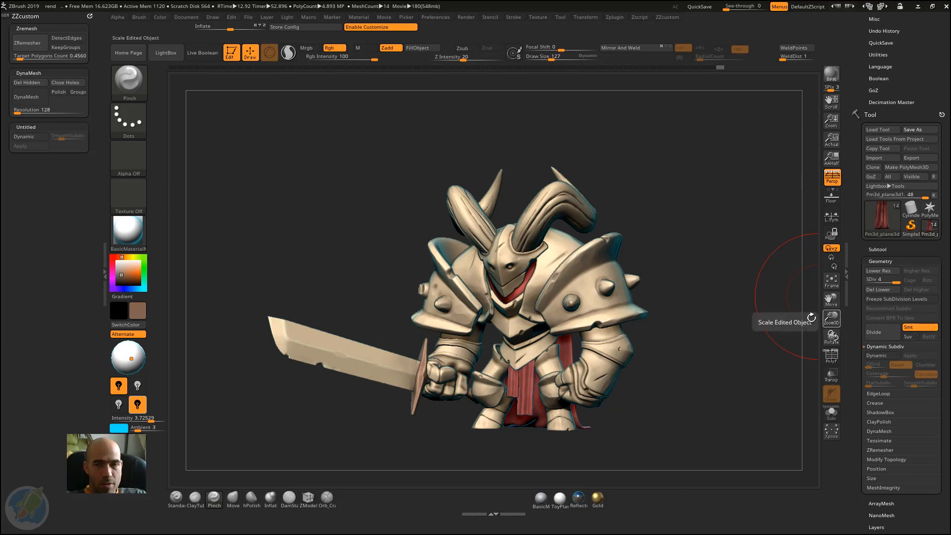
- Rename the Untitled subpalette holding the Dynamic Subdiv controls as Dynamic
ctrl+click(39, 126)
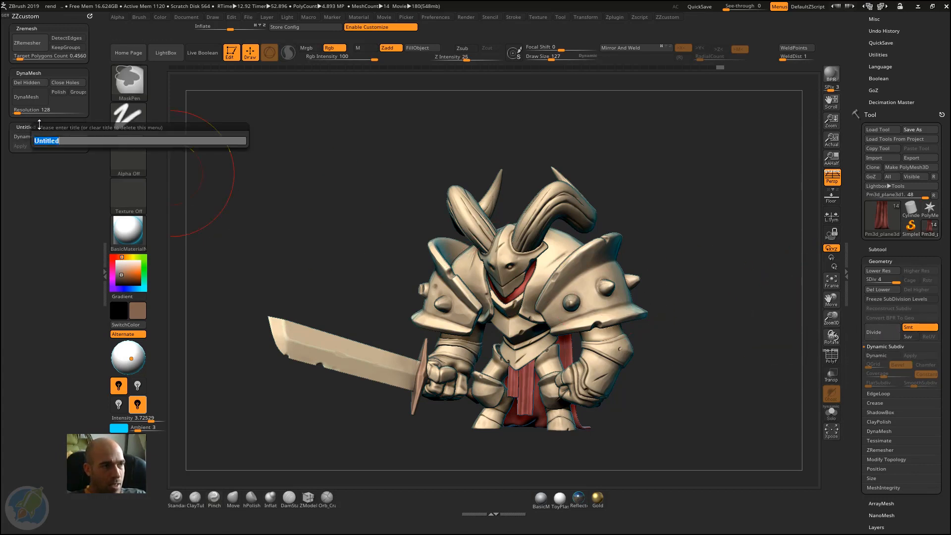
text(Dynam)
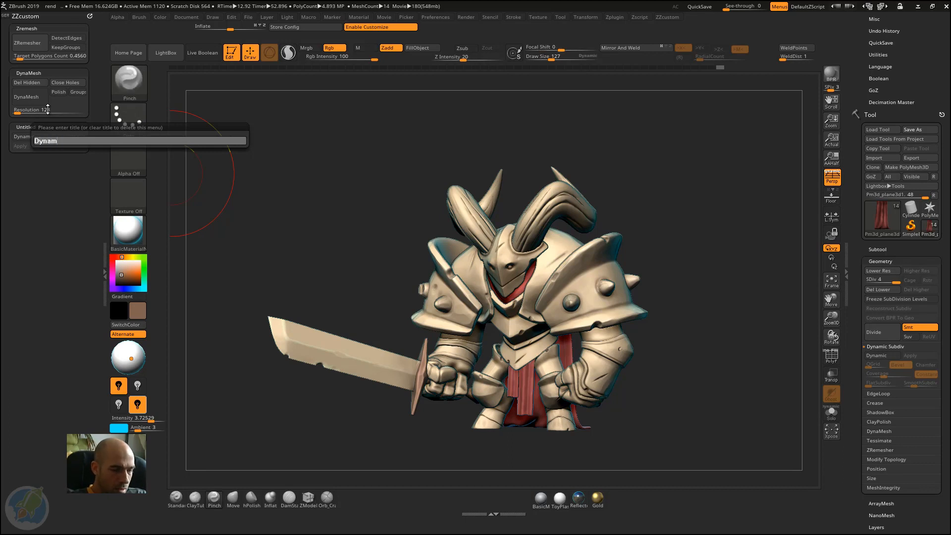
text(ic)
key(Return)
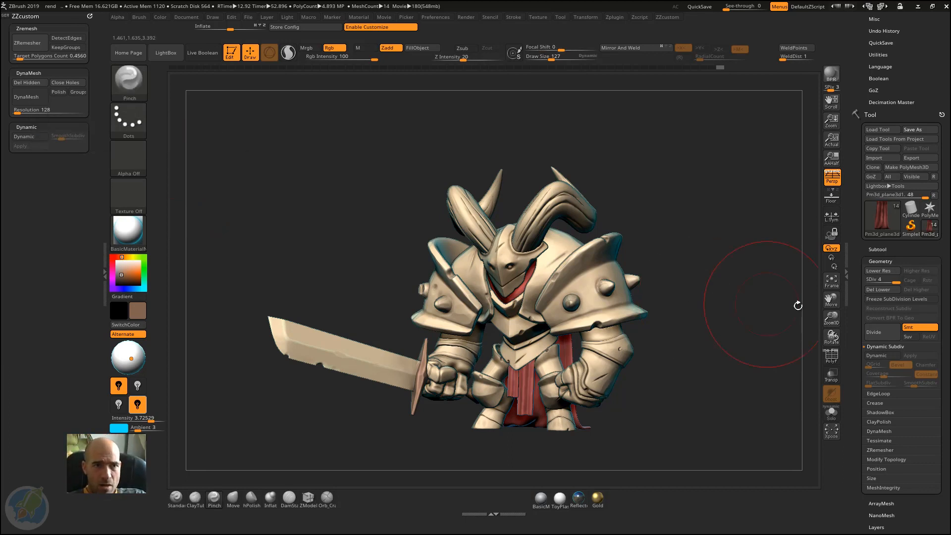
- Add a fourth custom subpalette from the Custom UI preferences to ZZcustom, below Dynamic
scroll(864, 322, down, 5)
scroll(867, 347, up, 1)
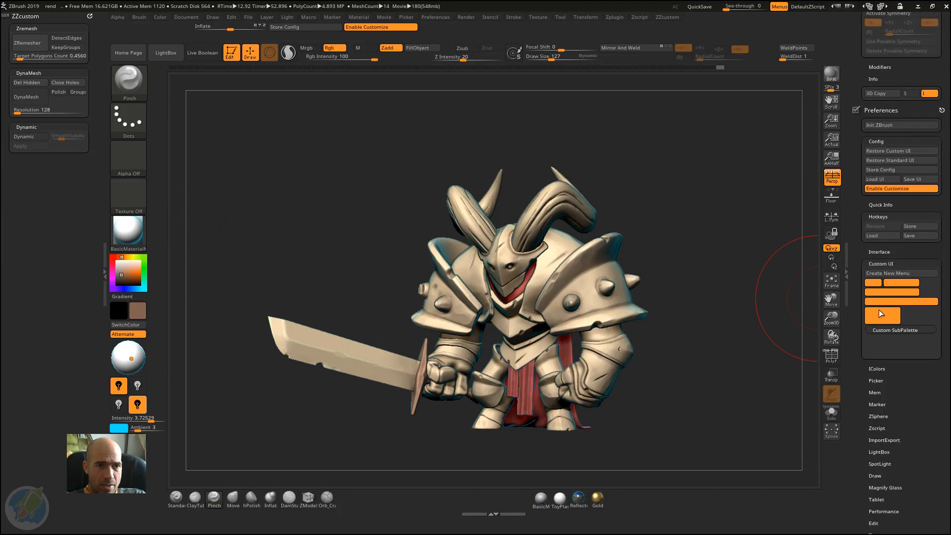
mouse_move(897, 330)
ctrl+alt+mouse_down()
mouse_move(789, 323)
mouse_move(72, 192)
mouse_move(40, 163)
ctrl+alt+mouse_up()
ctrl+alt+drag(44, 73, 38, 17)
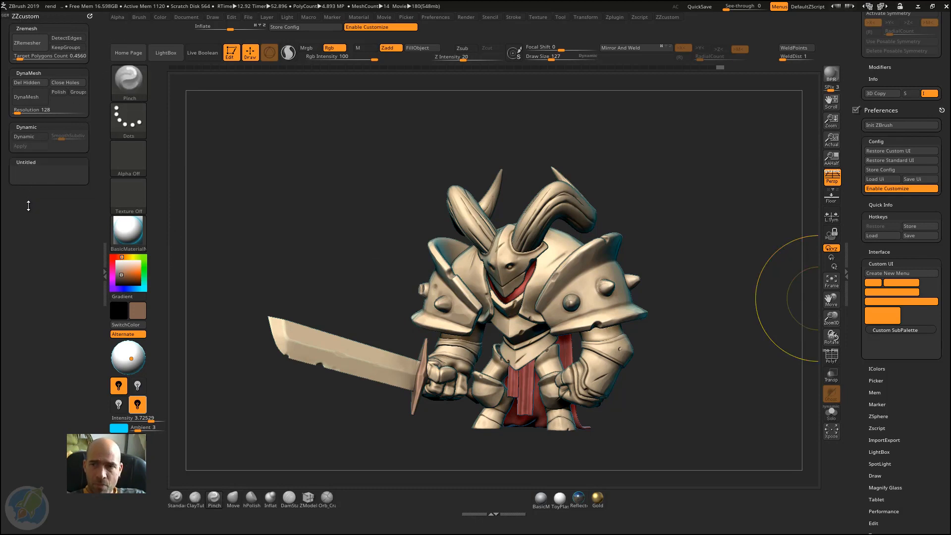
- Expand the Subtool section of the Tool palette and add its MergeDown control to the empty Untitled subpalette
scroll(847, 279, down, 5)
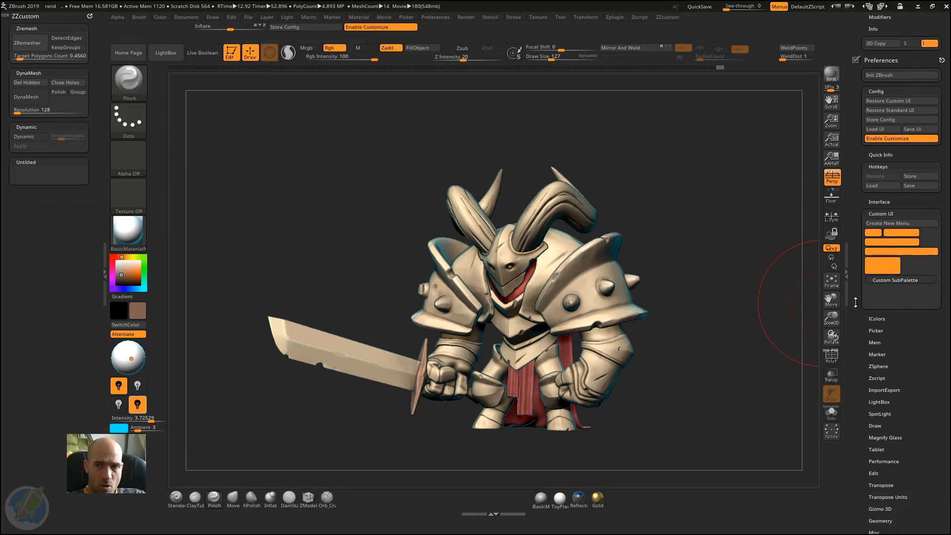
drag(847, 279, 841, 205)
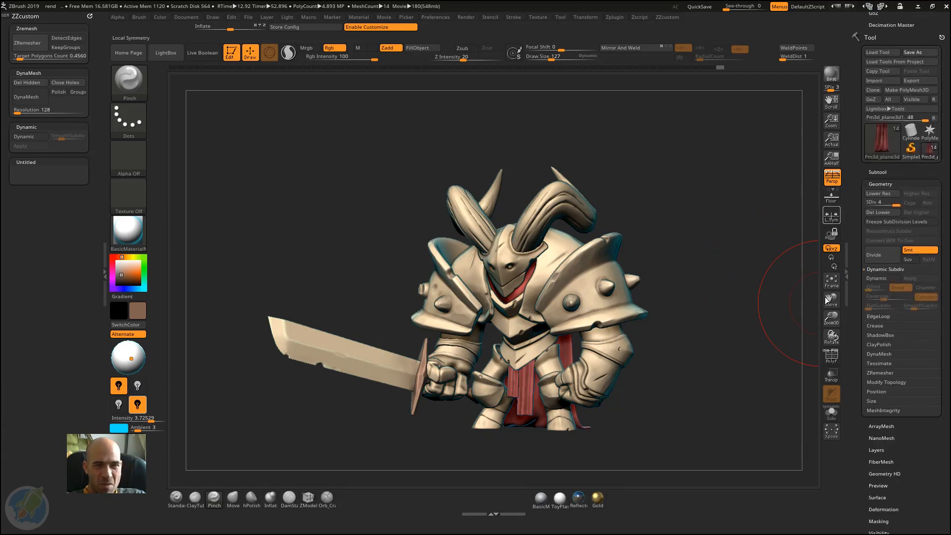
scroll(861, 331, up, 2)
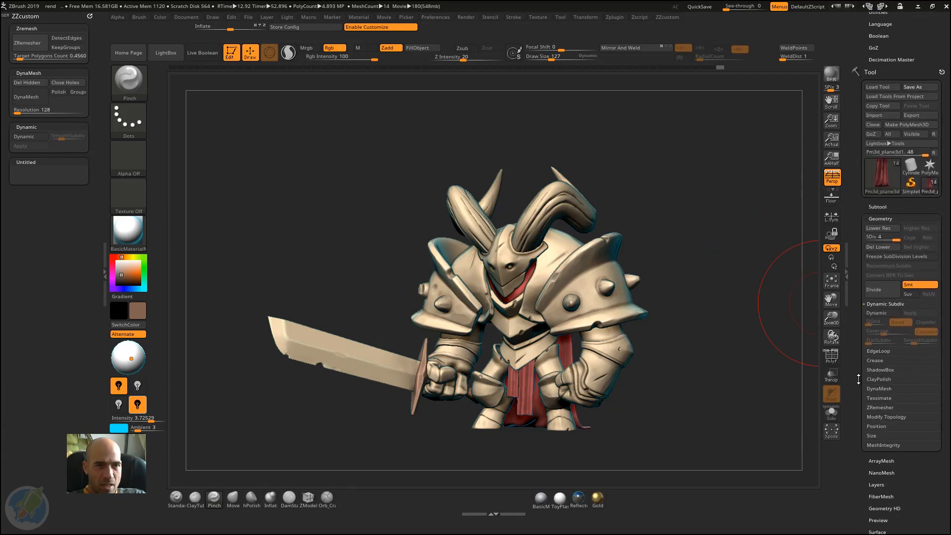
click(880, 229)
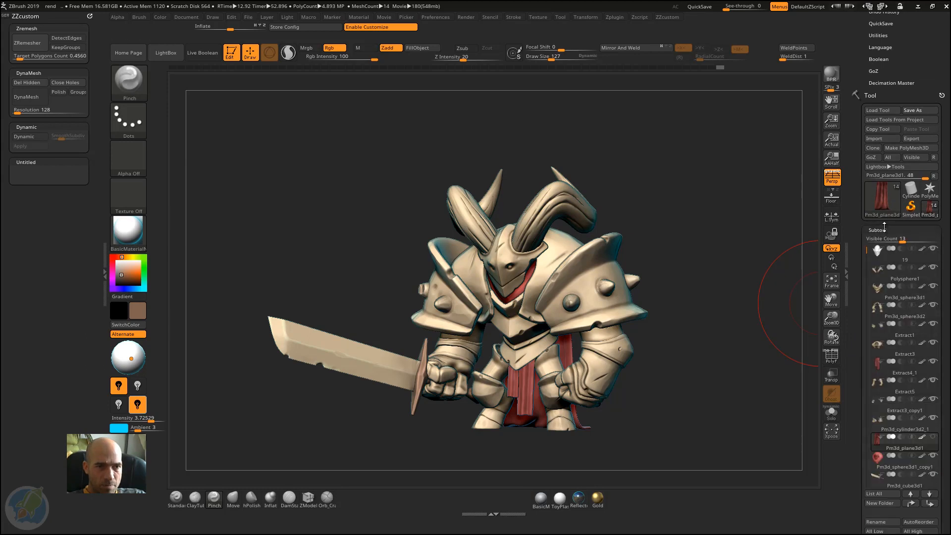
scroll(863, 286, down, 4)
scroll(862, 287, down, 2)
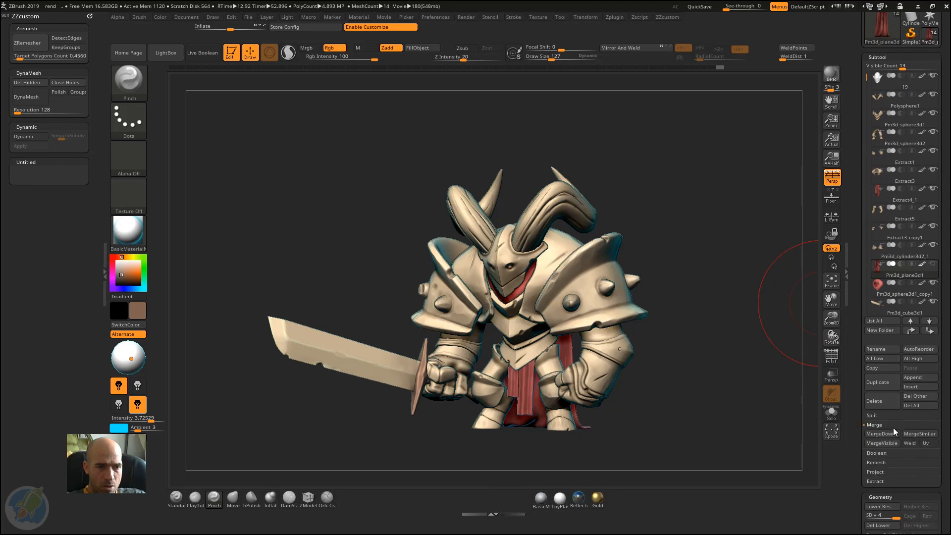
mouse_move(884, 433)
ctrl+alt+mouse_down()
mouse_move(783, 272)
mouse_move(19, 170)
mouse_move(41, 172)
ctrl+alt+mouse_up()
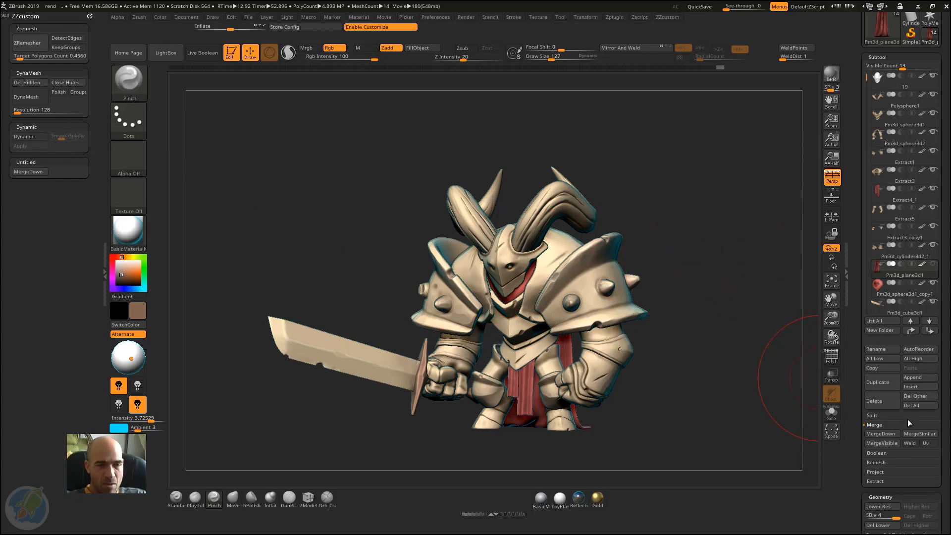
- Expand Split under Subtool and add Split Unmasked Points and Split Hidden to the Untitled subpalette, arranging MergeDown first
drag(858, 437, 862, 394)
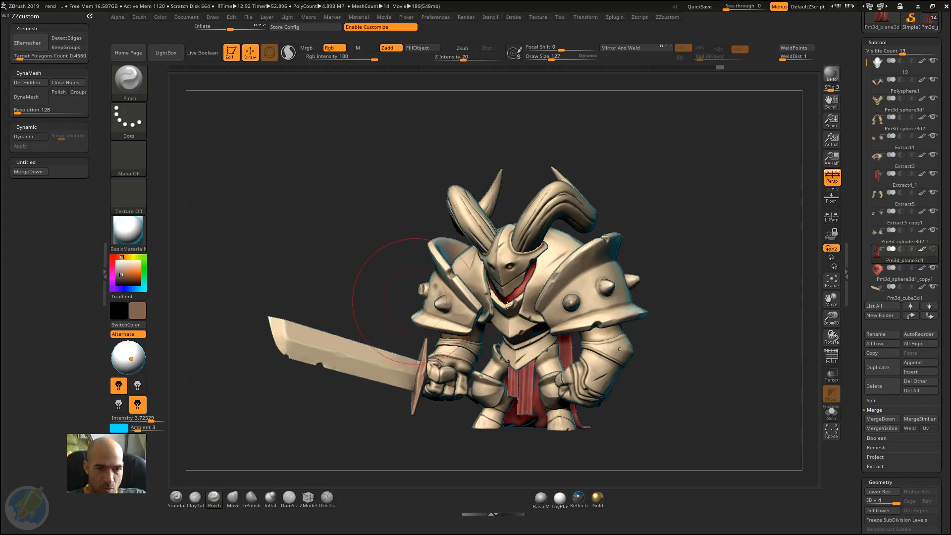
click(884, 401)
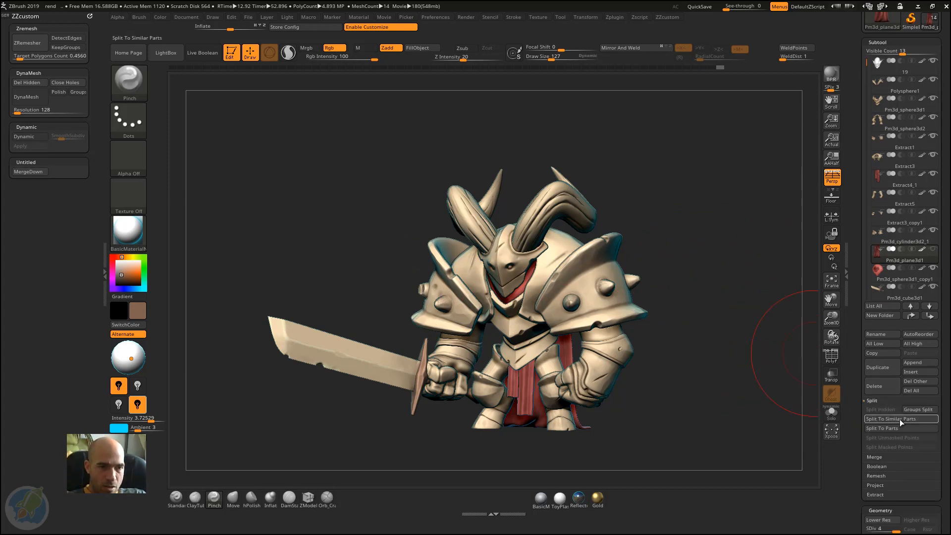
key(ctrl)
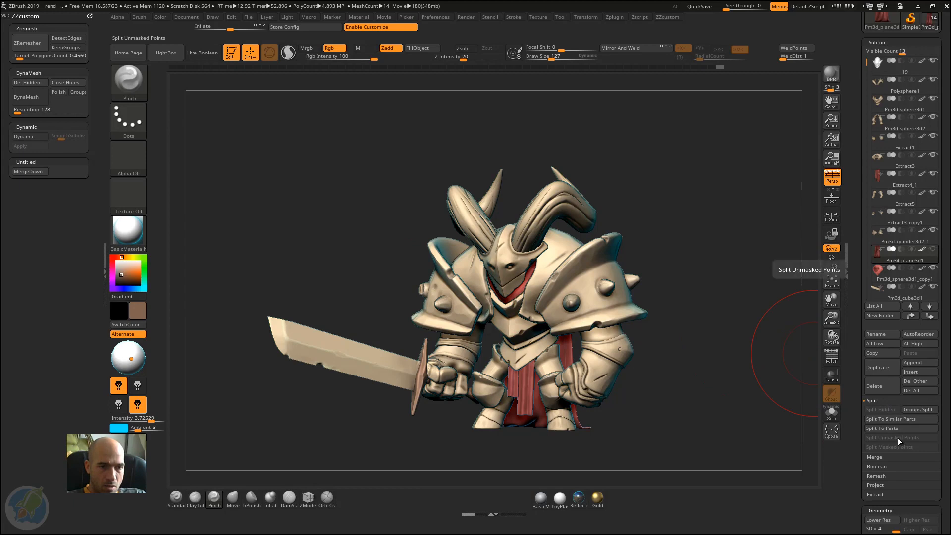
ctrl+alt+drag(63, 183, 45, 173)
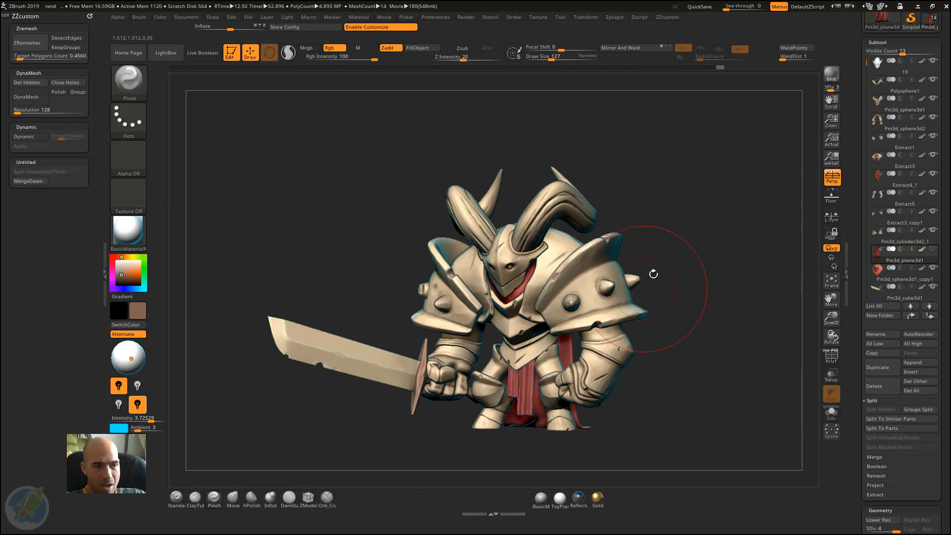
key(ctrl)
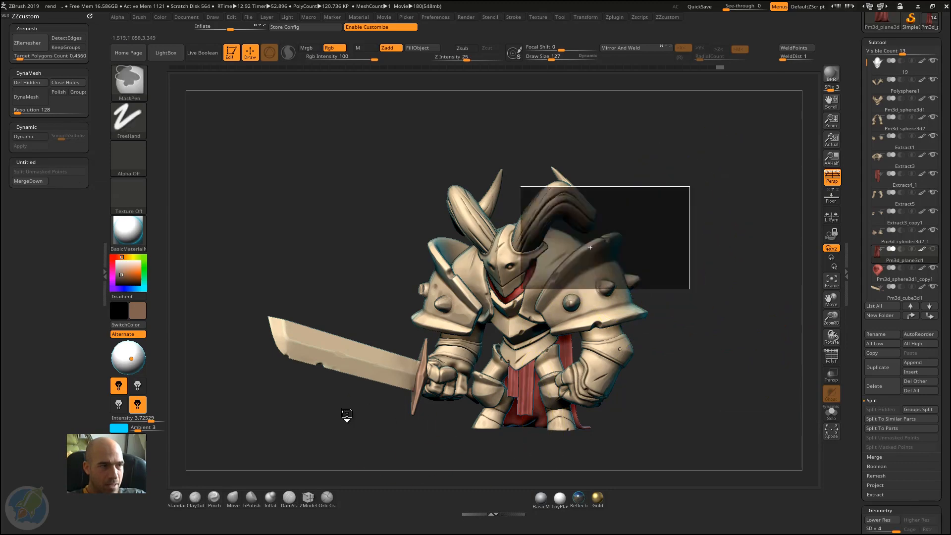
ctrl+drag(691, 197, 551, 276)
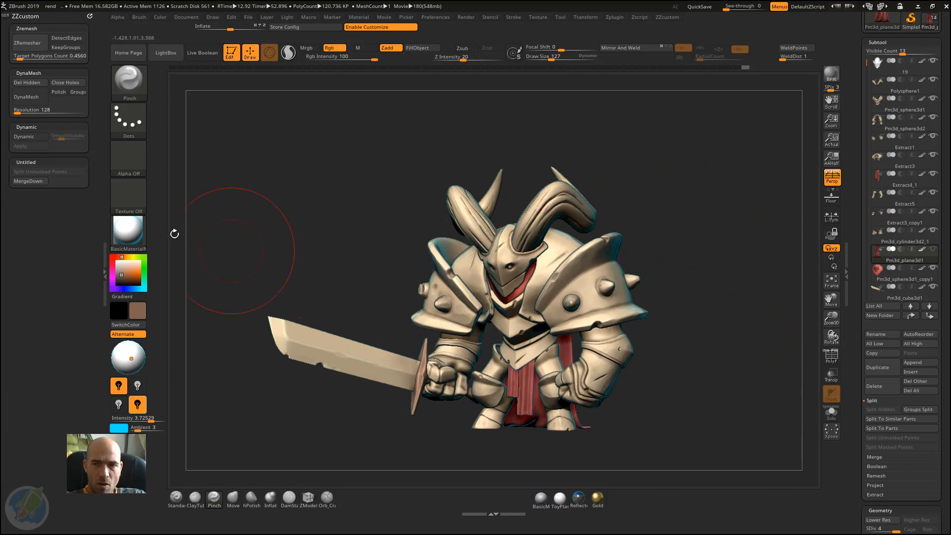
ctrl+alt+drag(29, 180, 30, 172)
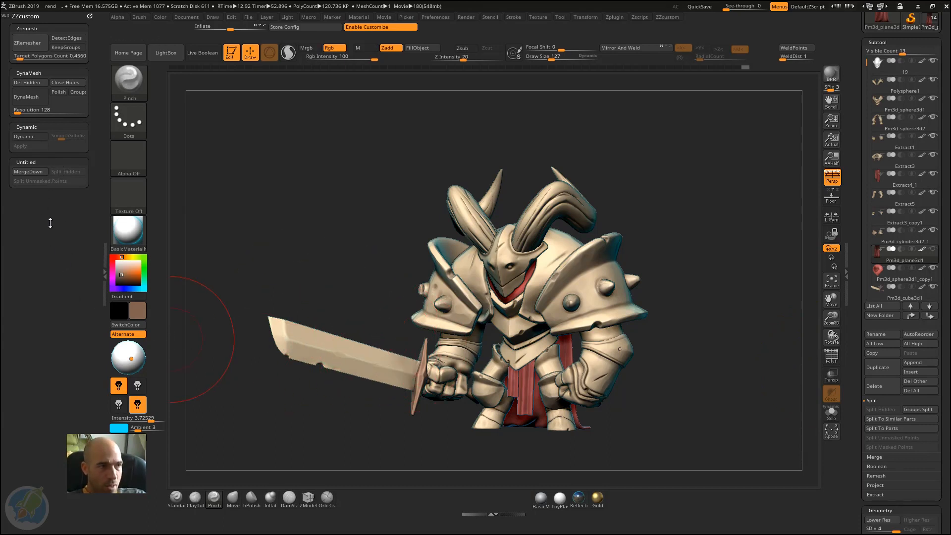
- Rename the Untitled subpalette holding the merge and split controls as SplitMerge
ctrl+click(17, 163)
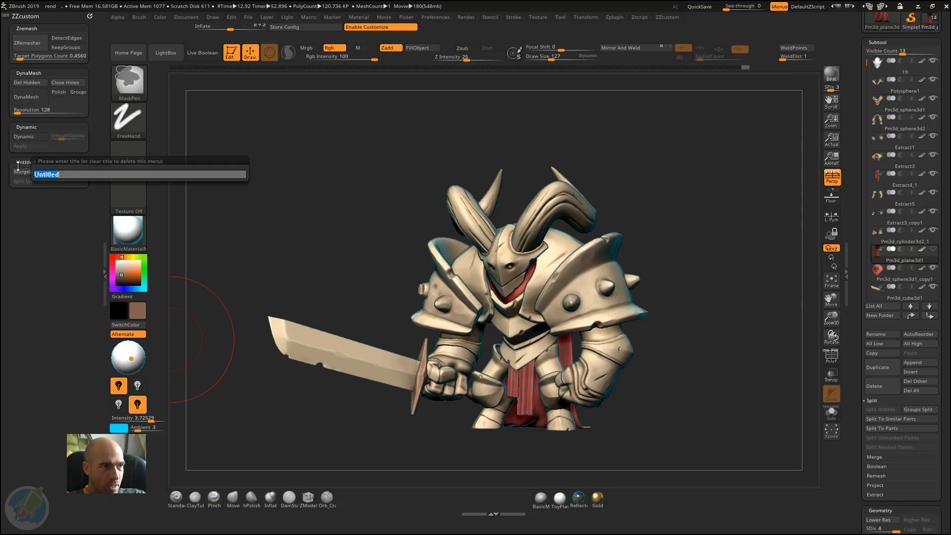
text(Merge)
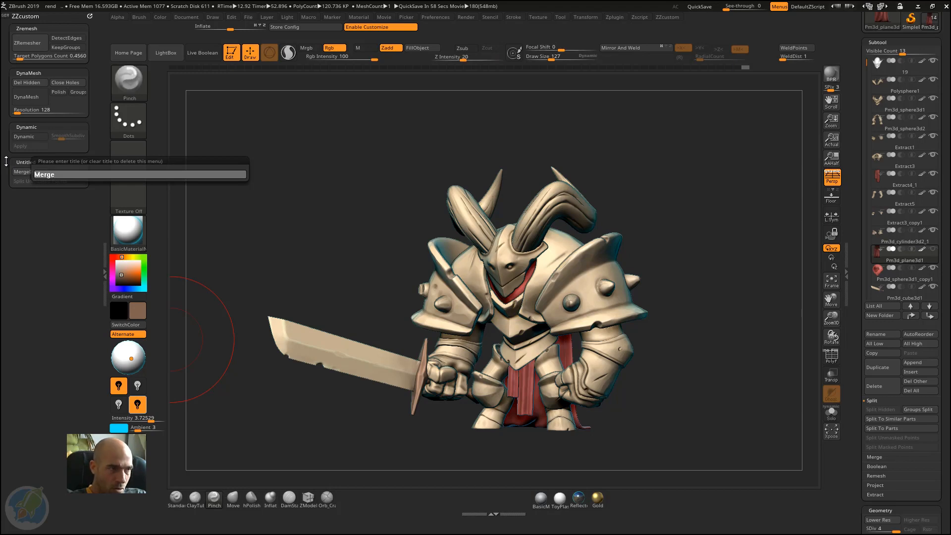
key(BackSpace)
key(BackSpace)
key(BackSpace)
text(Sp)
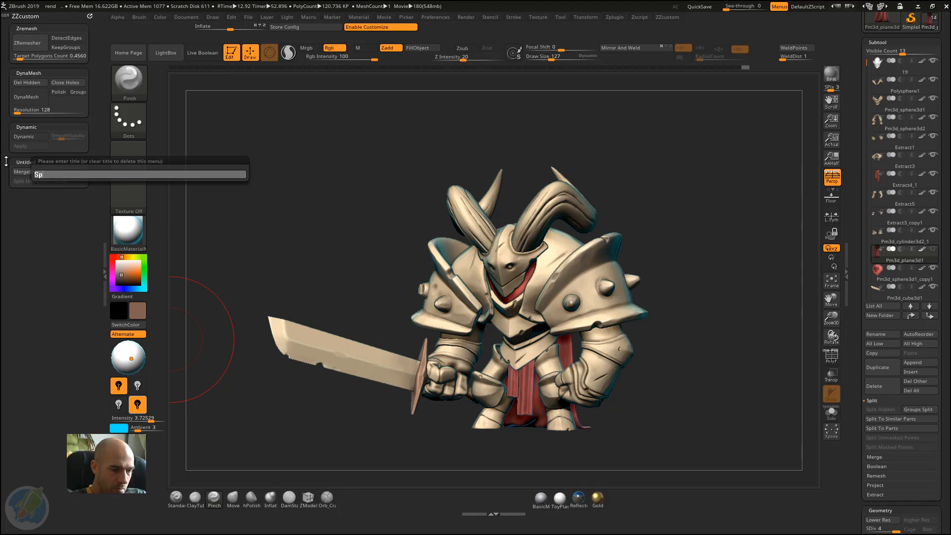
text(litMerge)
key(Return)
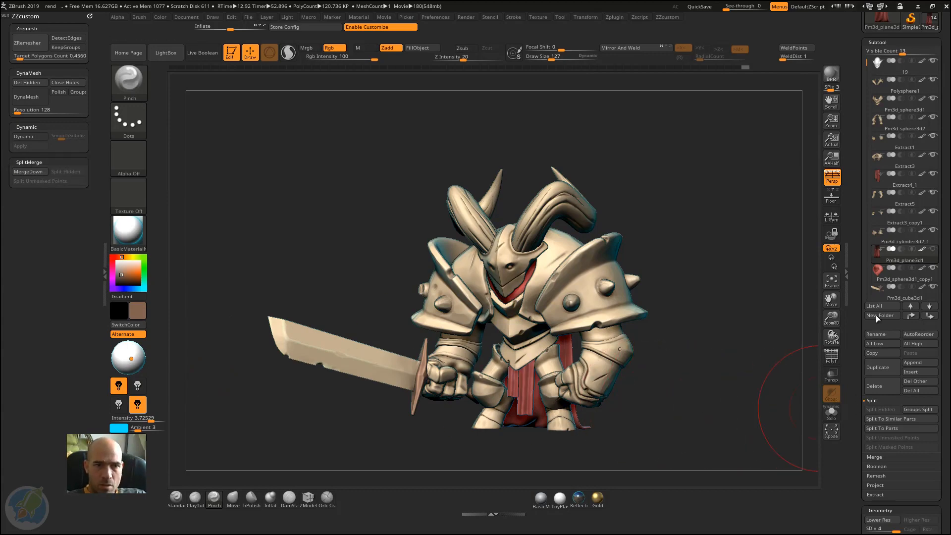
- Add a fifth custom subpalette from the Custom UI preferences to ZZcustom, below SplitMerge
scroll(851, 298, up, 5)
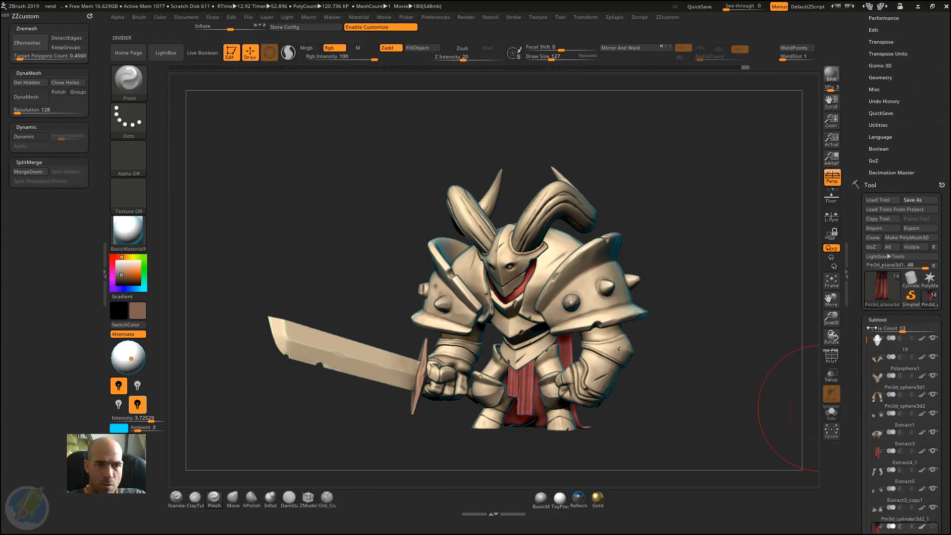
scroll(863, 323, up, 9)
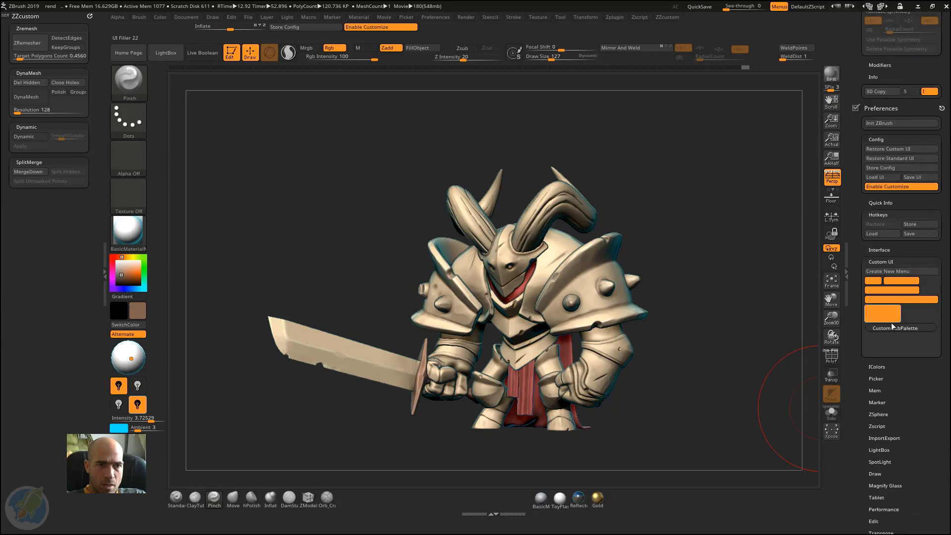
mouse_move(880, 333)
ctrl+alt+mouse_down()
mouse_move(258, 229)
mouse_move(35, 30)
mouse_move(35, 15)
ctrl+alt+mouse_up()
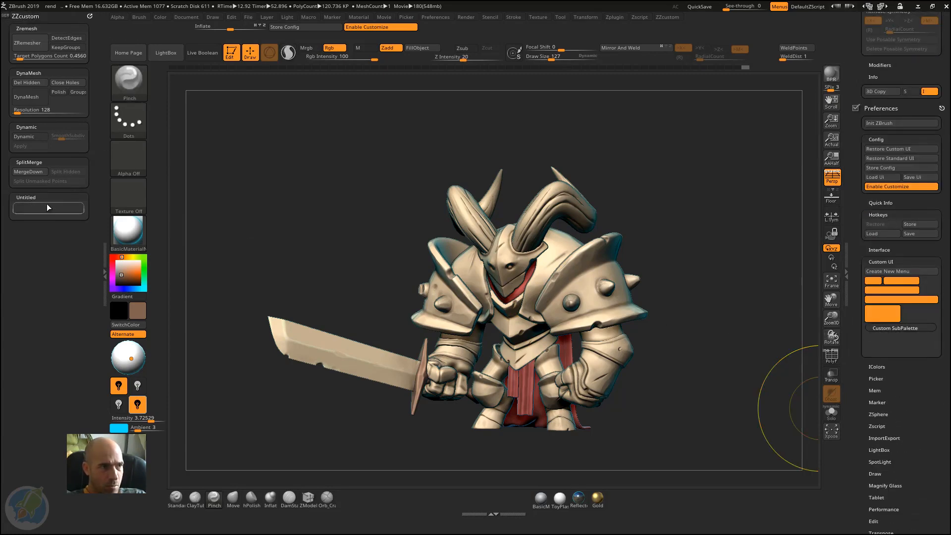
- Expand Display Properties in the Tool palette and add its Flip and Double controls to the empty Untitled subpalette
scroll(855, 236, down, 10)
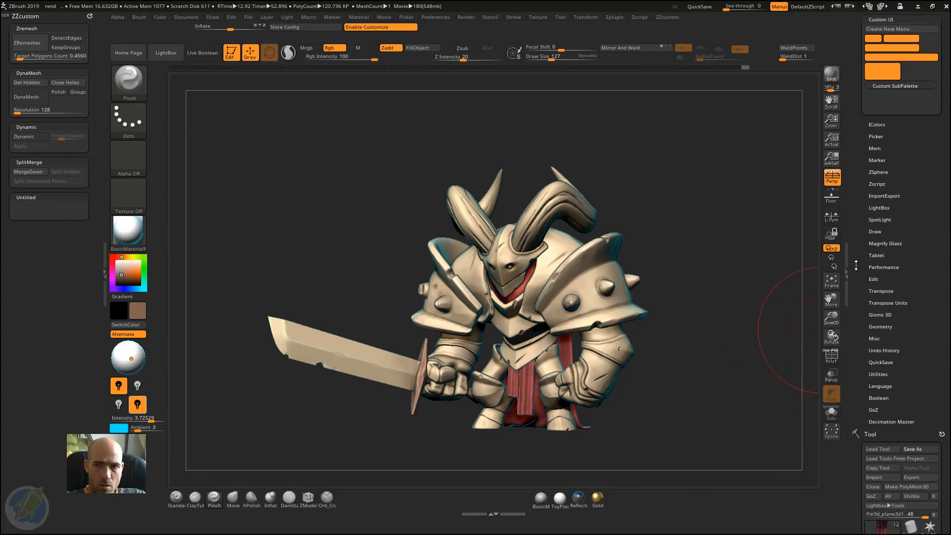
scroll(854, 236, down, 5)
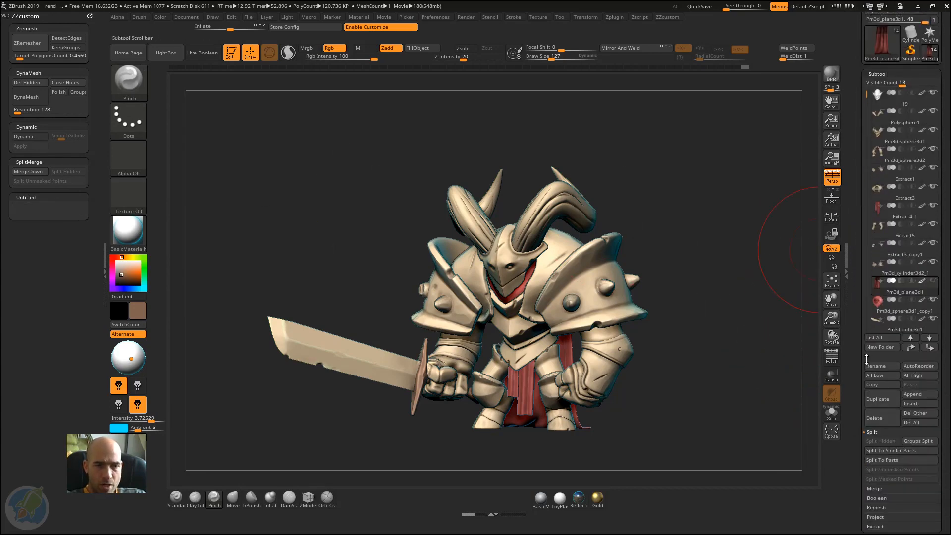
scroll(860, 358, down, 10)
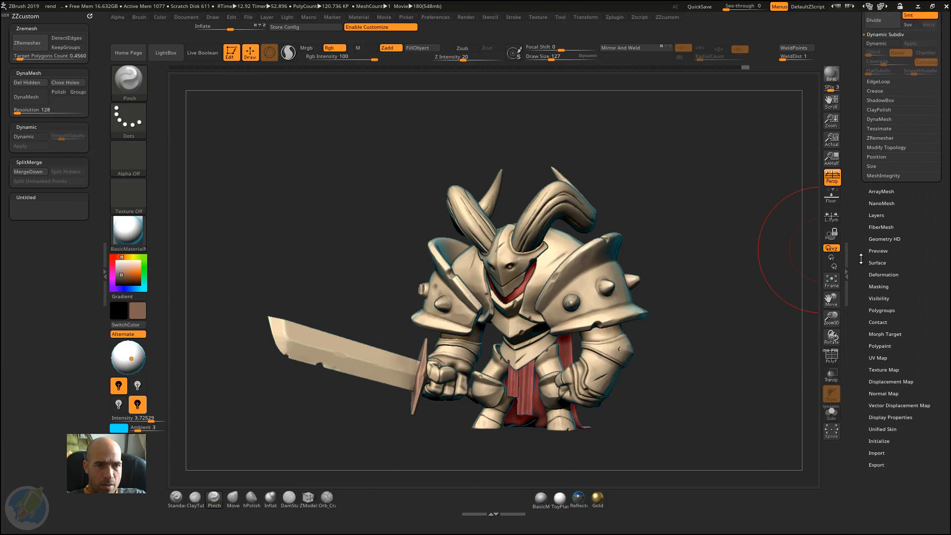
scroll(870, 347, down, 1)
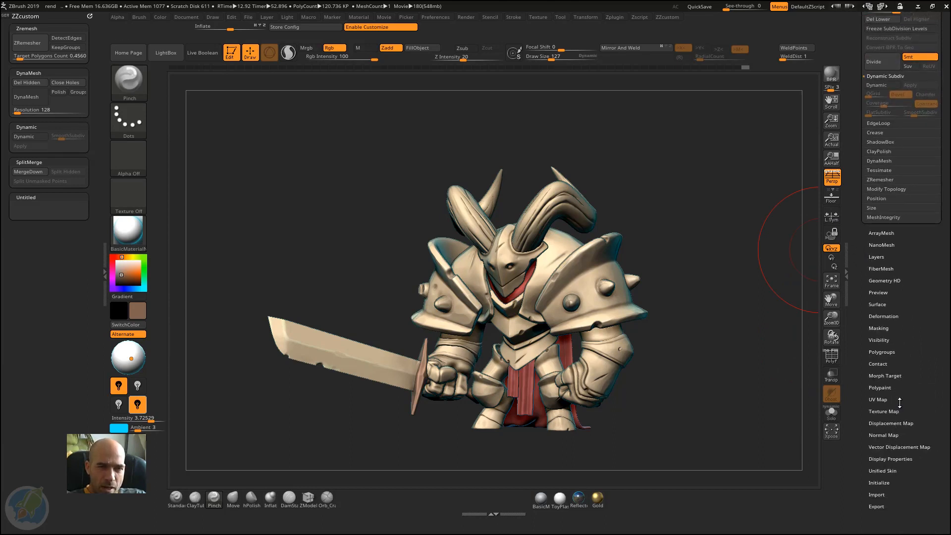
click(890, 459)
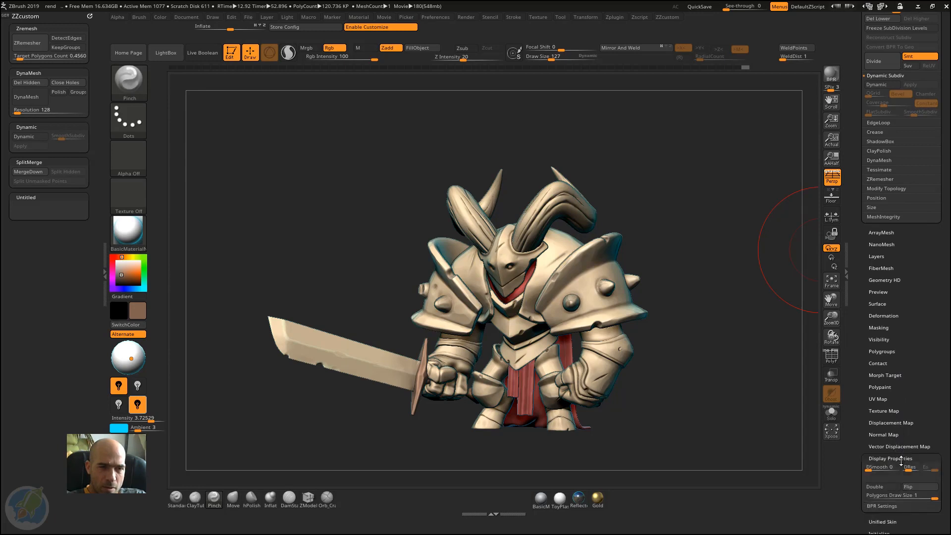
key(ctrl)
ctrl+alt+drag(568, 369, 22, 206)
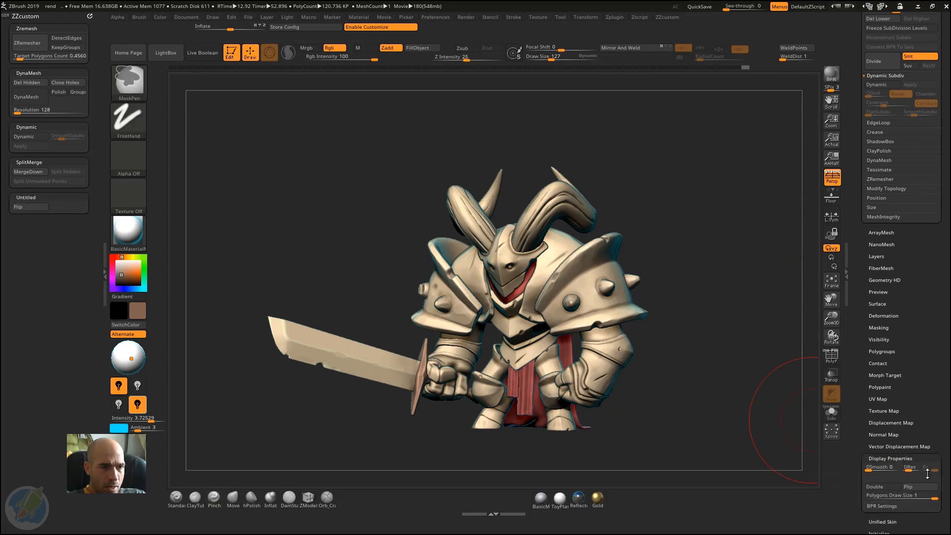
mouse_move(467, 393)
ctrl+alt+mouse_down()
mouse_move(89, 203)
mouse_move(52, 210)
ctrl+alt+mouse_up()
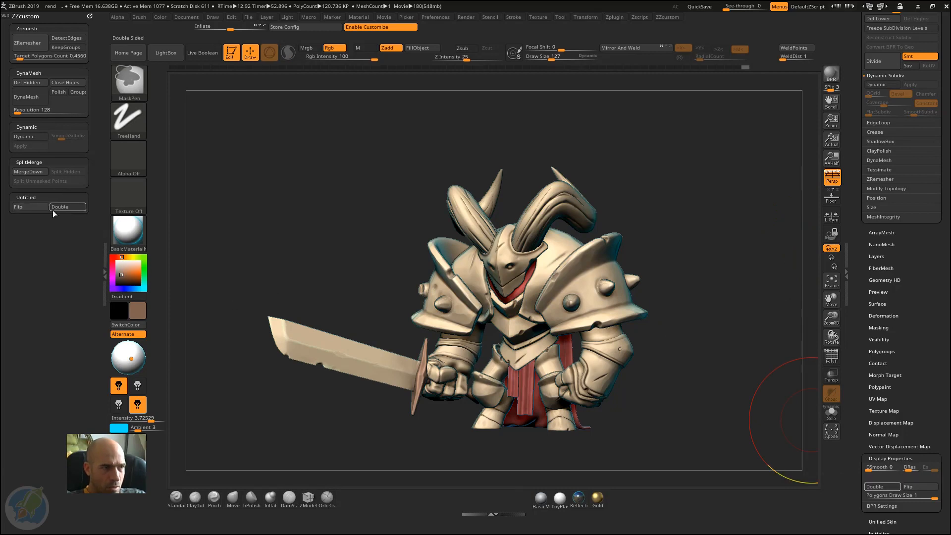
- Expand the Polygroups section of the Tool palette to reach its grouping controls
scroll(855, 443, up, 5)
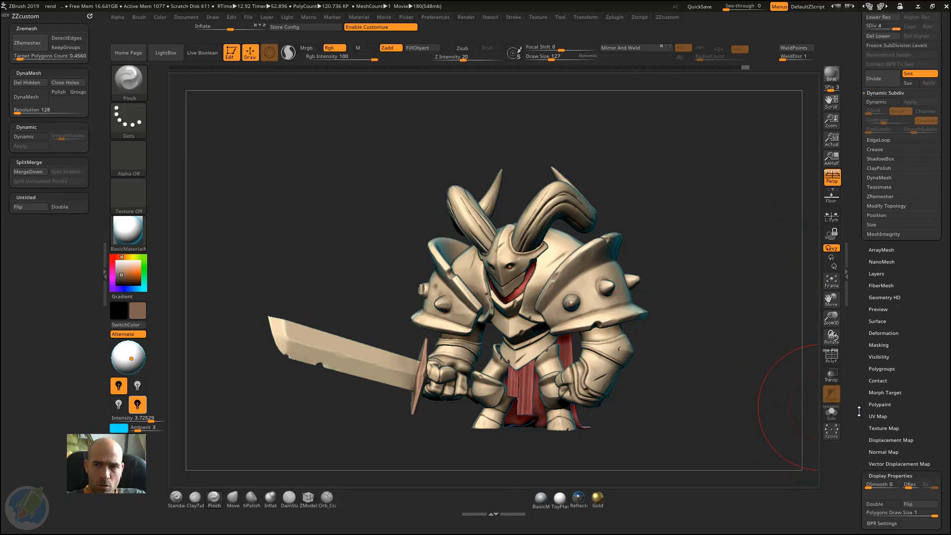
scroll(855, 442, down, 3)
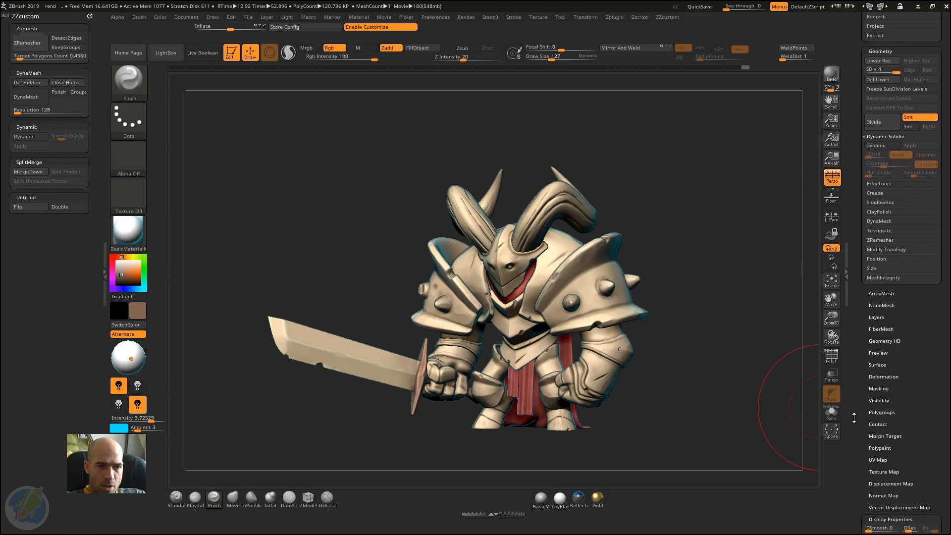
click(892, 386)
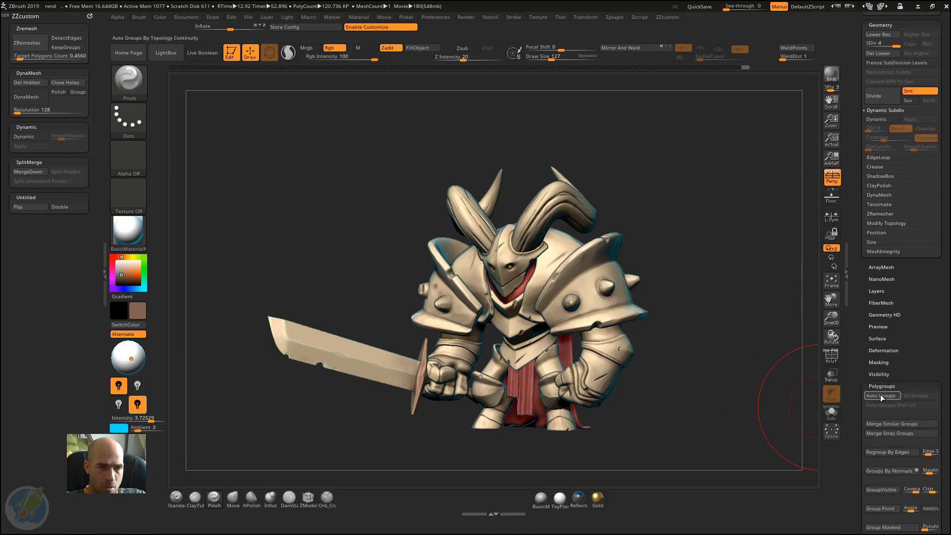
scroll(864, 383, down, 4)
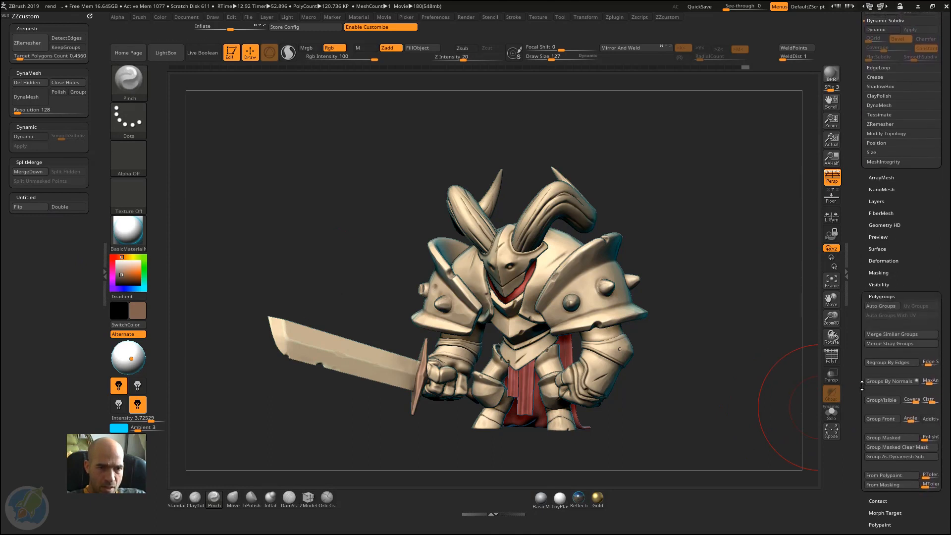
scroll(874, 354, up, 1)
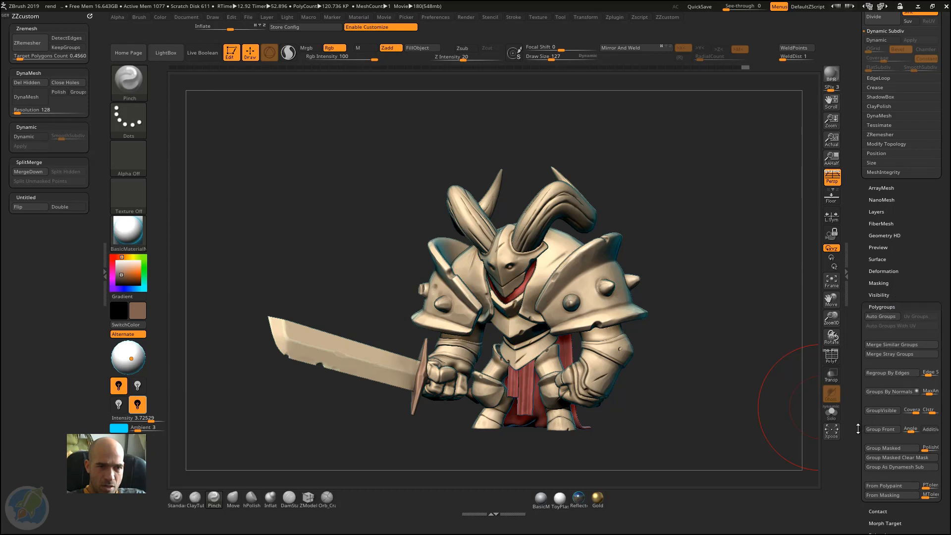
drag(856, 429, 856, 455)
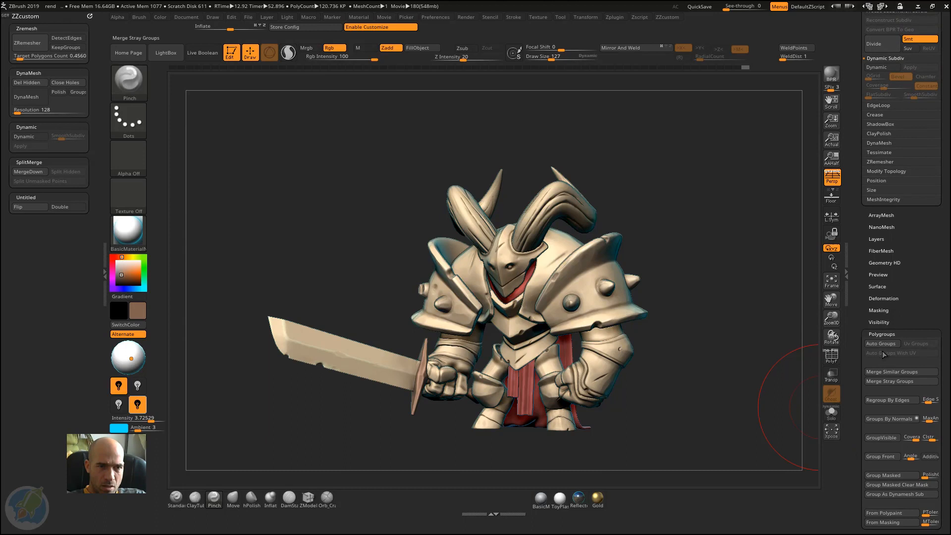
- Expand Visibility in the Tool palette and add its Grow and Shrink controls to the Untitled subpalette, ahead of Flip and Double
click(902, 321)
key(ctrl)
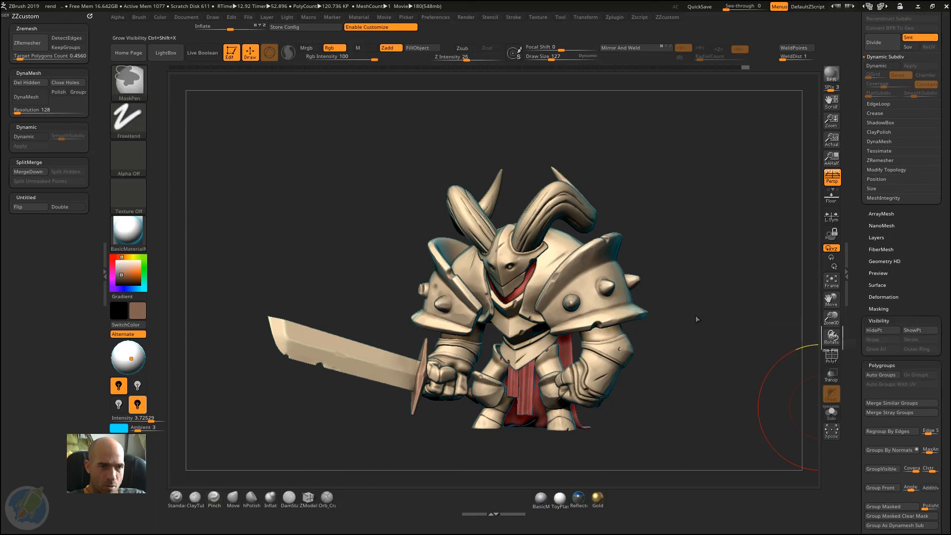
ctrl+alt+drag(32, 206, 30, 207)
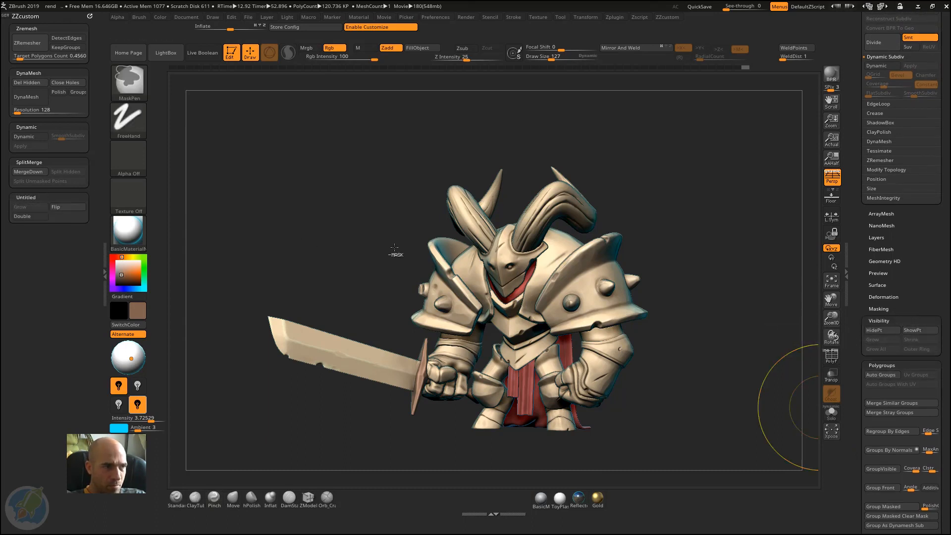
ctrl+alt+drag(469, 324, 59, 207)
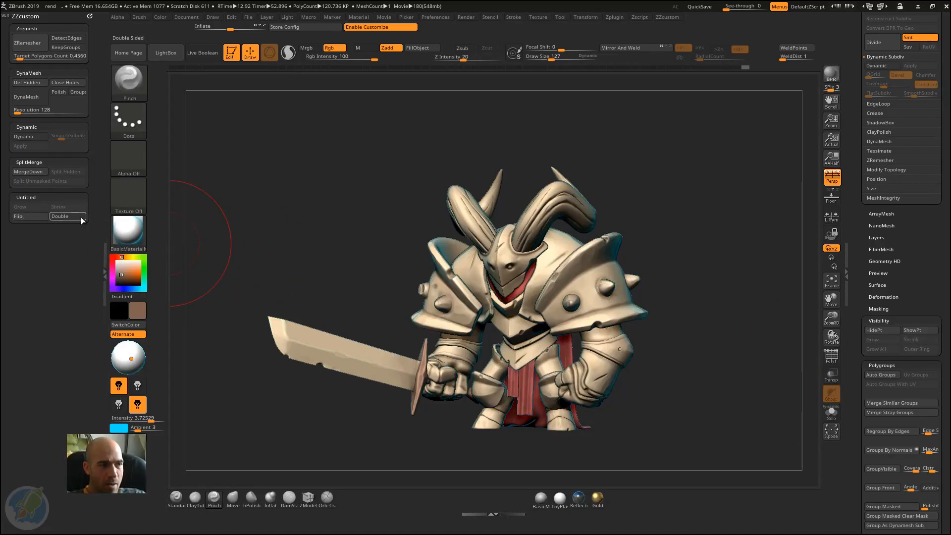
- Rename the Untitled subpalette holding Grow, Shrink, Flip and Double as Visibility
ctrl+alt+click(31, 196)
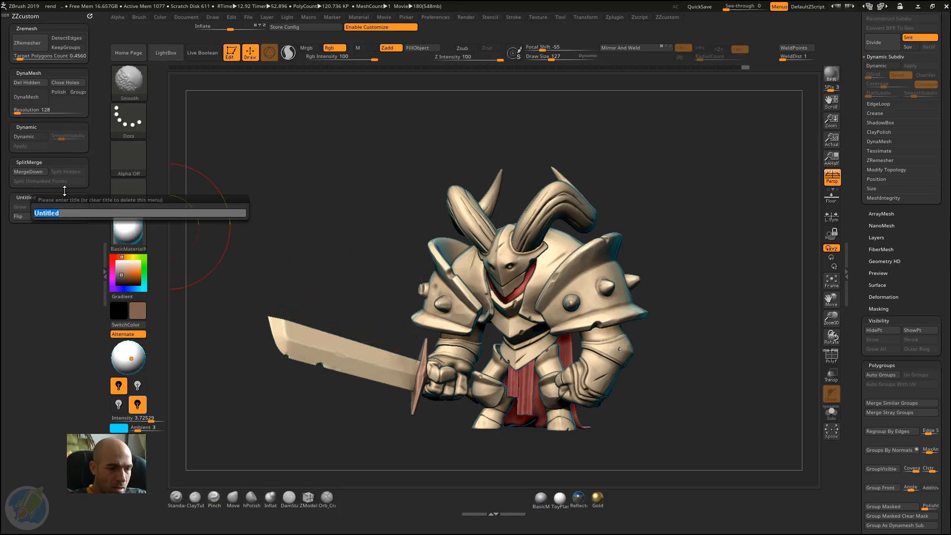
text(Vis)
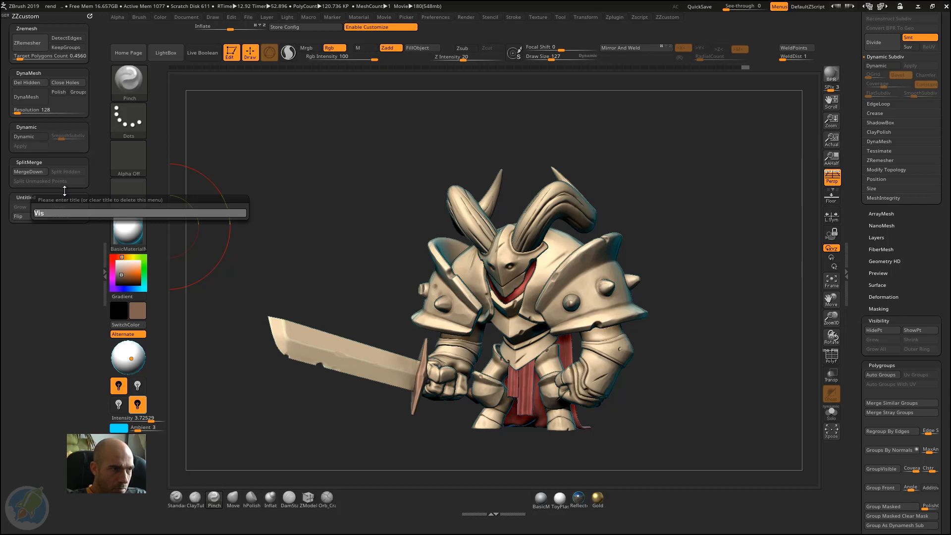
text(iibility)
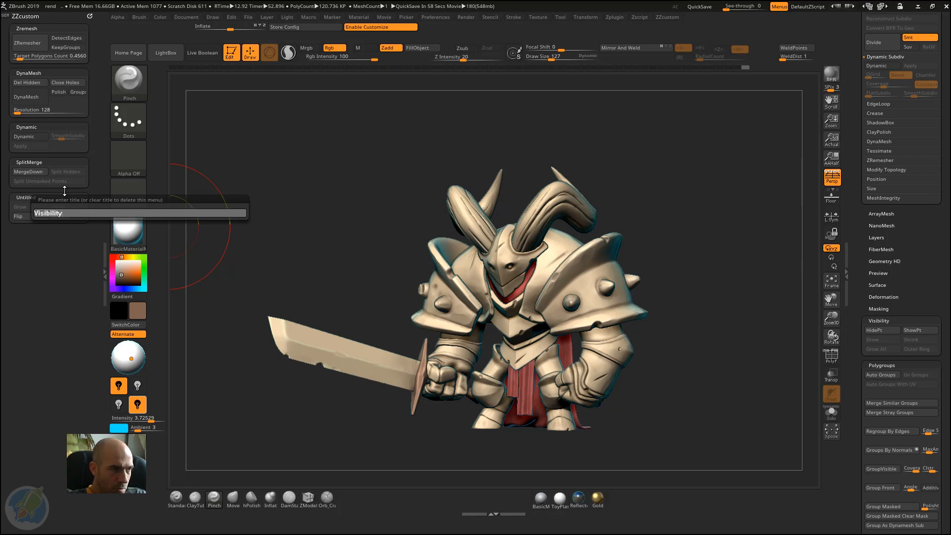
key(Return)
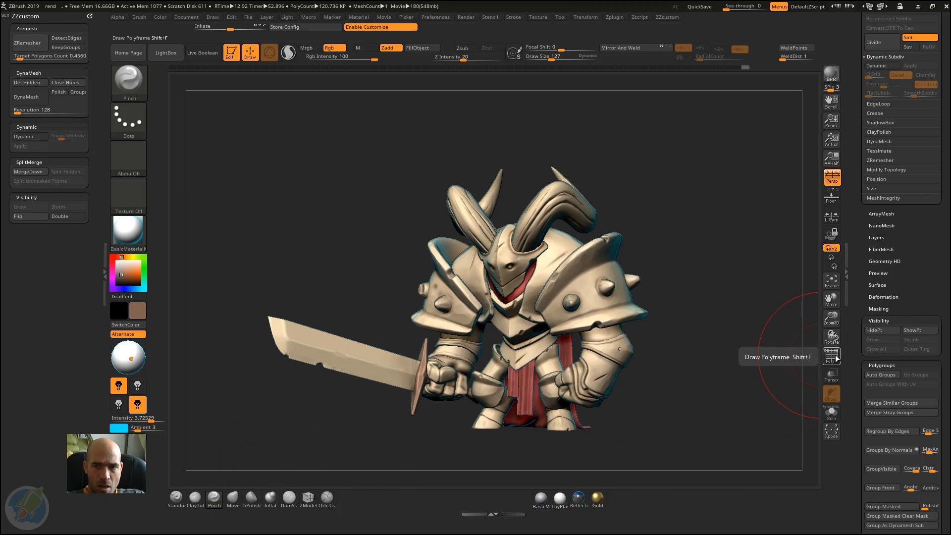
- Add a sixth custom subpalette from the Custom UI preferences to ZZcustom, below Visibility
scroll(853, 332, down, 1)
scroll(854, 332, up, 15)
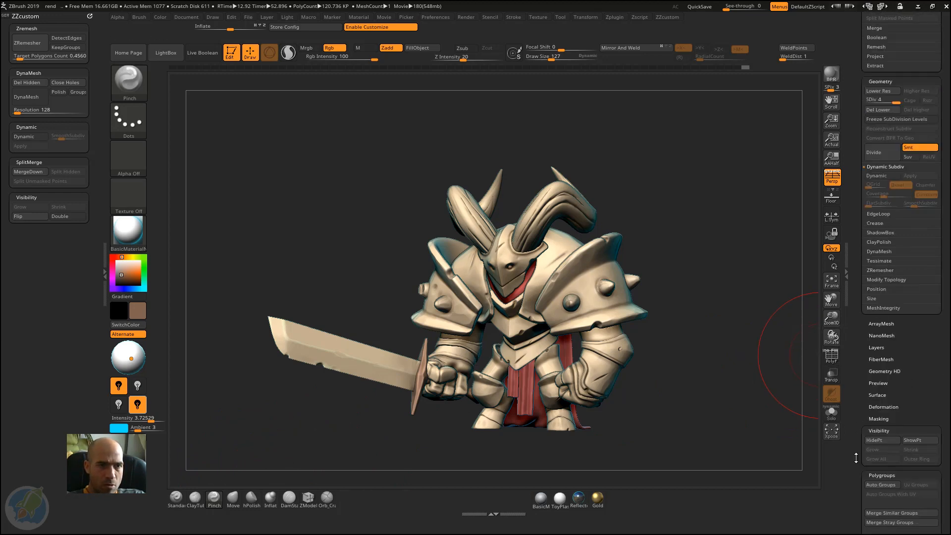
scroll(851, 455, up, 15)
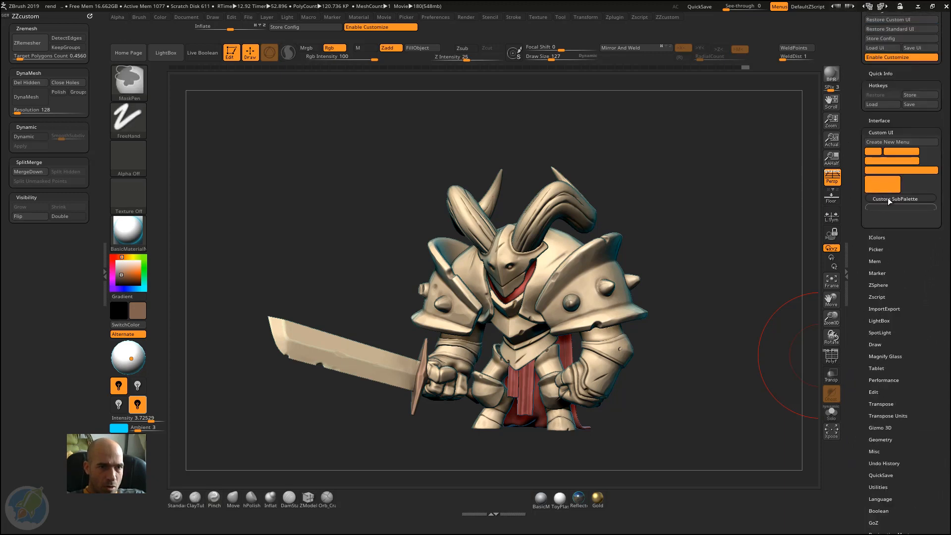
ctrl+alt+drag(887, 199, 42, 224)
ctrl+alt+drag(34, 93, 31, 17)
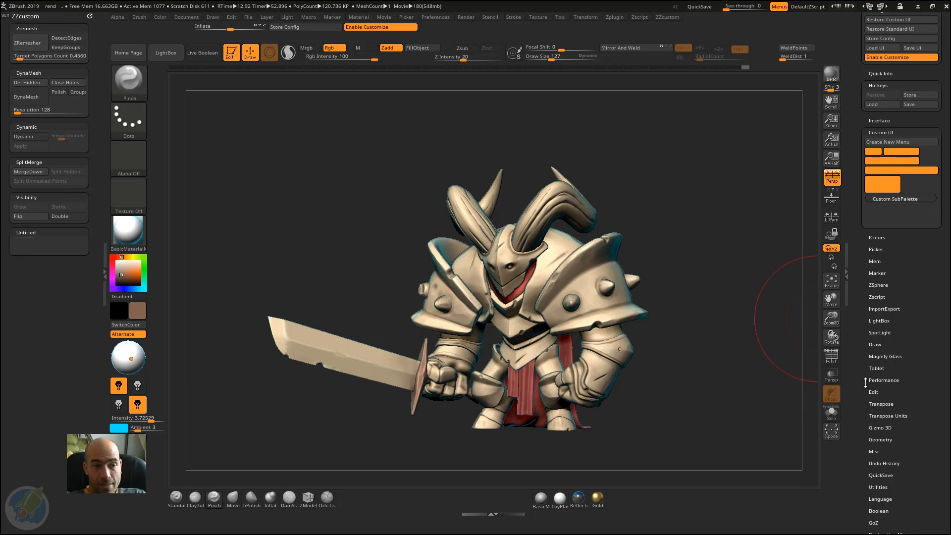
- Collapse Display Properties and add Auto Groups, GroupVisible and Group Masked from Polygroups to the empty Untitled subpalette
drag(866, 392, 863, 334)
drag(850, 380, 856, 177)
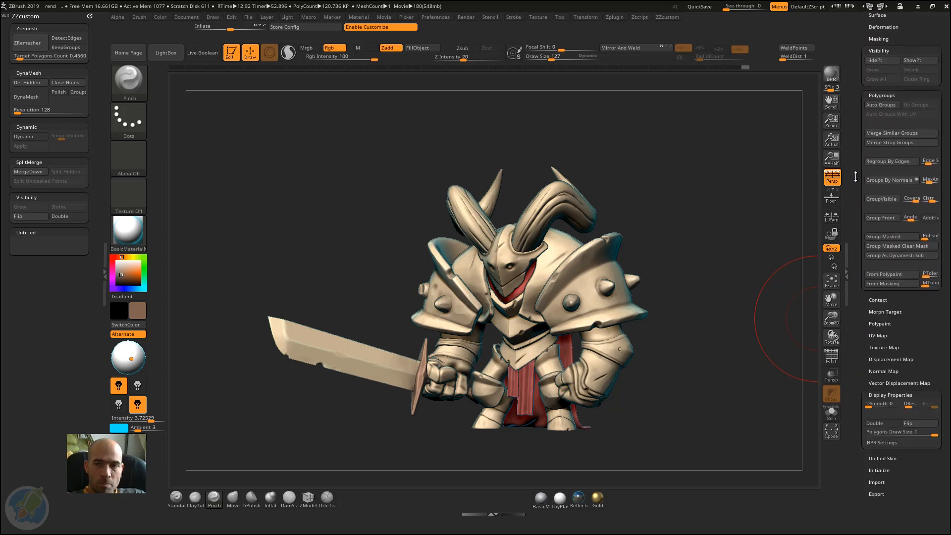
click(894, 395)
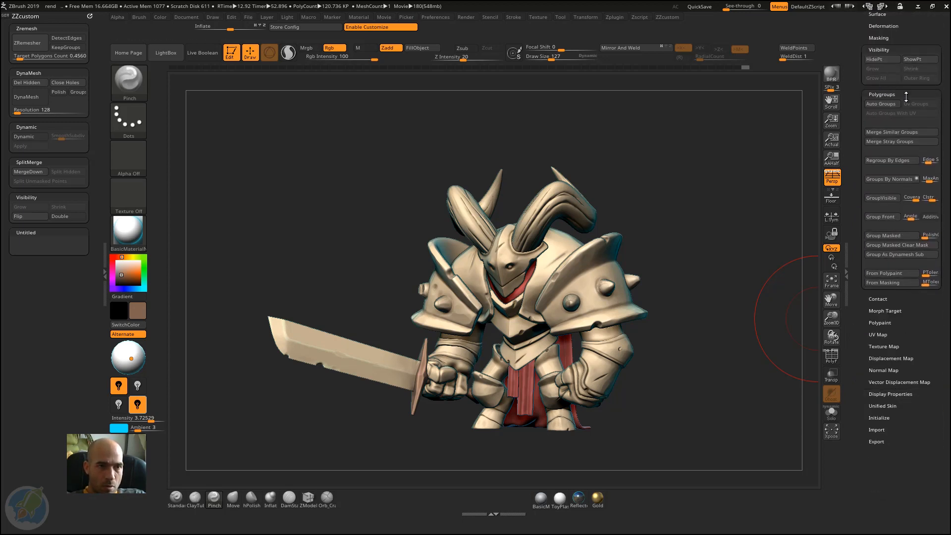
drag(855, 131, 876, 166)
key(ctrl)
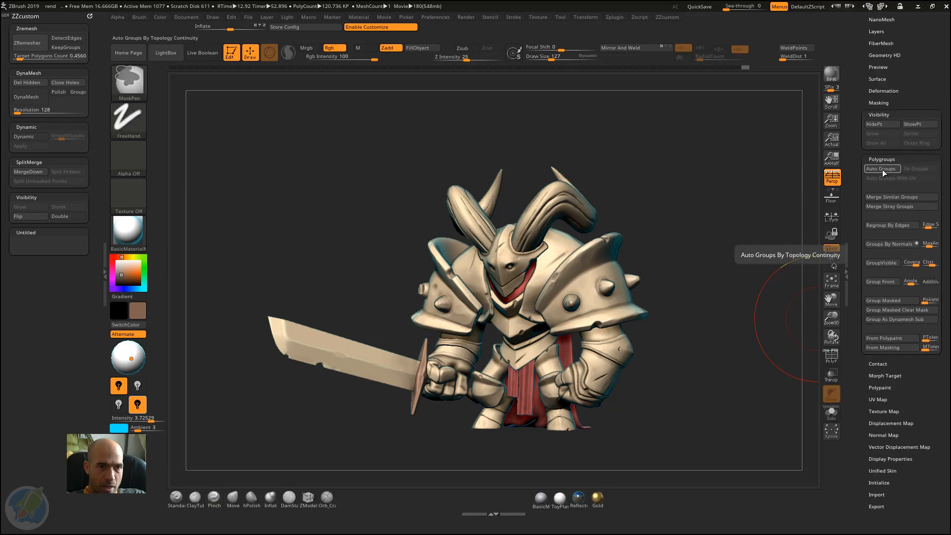
ctrl+alt+drag(282, 175, 37, 240)
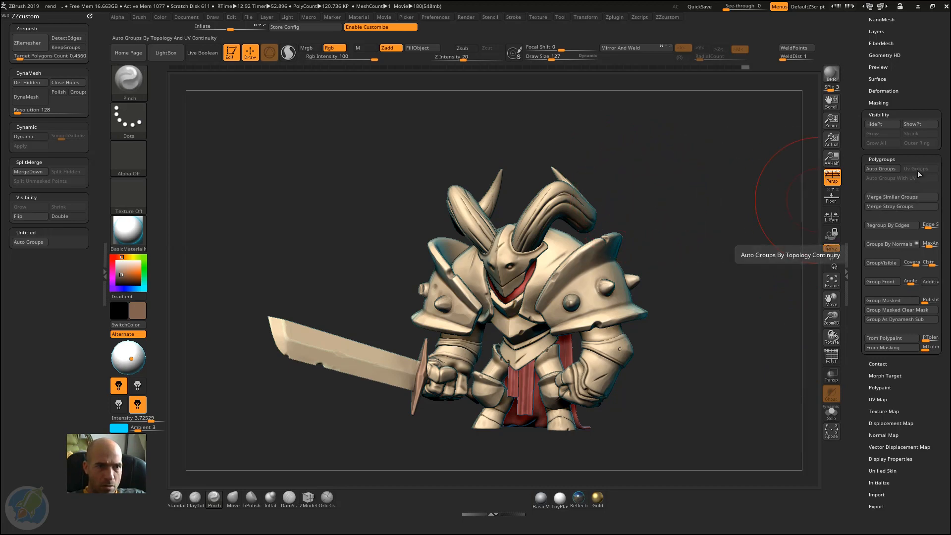
mouse_move(888, 261)
ctrl+alt+mouse_down()
mouse_move(352, 237)
mouse_move(87, 251)
mouse_move(67, 242)
ctrl+alt+mouse_up()
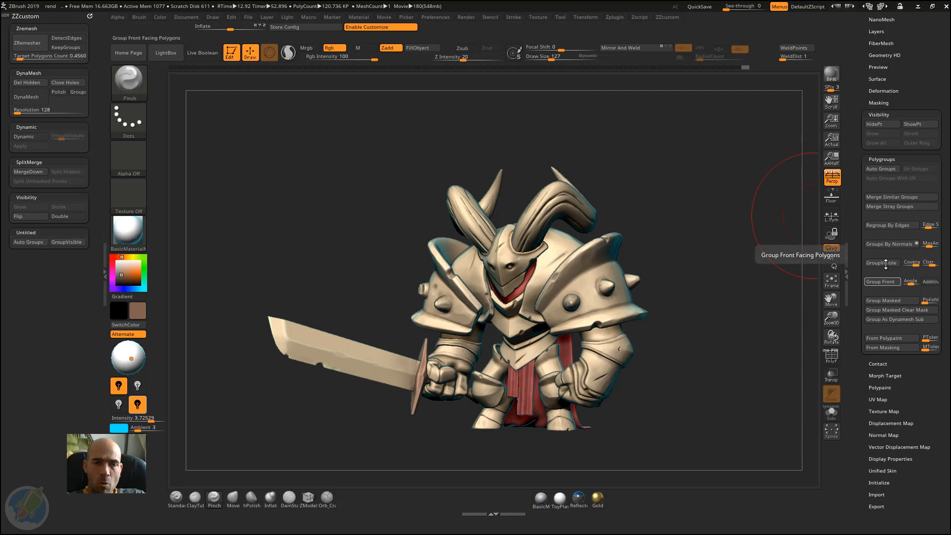
mouse_move(884, 300)
ctrl+alt+mouse_down()
mouse_move(652, 301)
mouse_move(32, 234)
mouse_move(24, 238)
mouse_move(34, 252)
ctrl+alt+mouse_up()
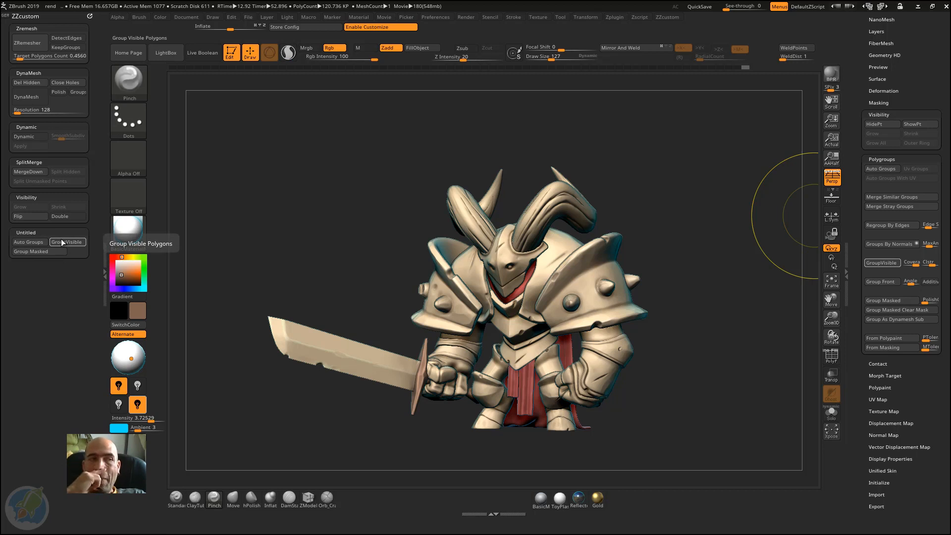
- Rename the Untitled subpalette holding the polygroup controls as Groups
ctrl+alt+click(33, 232)
text(G)
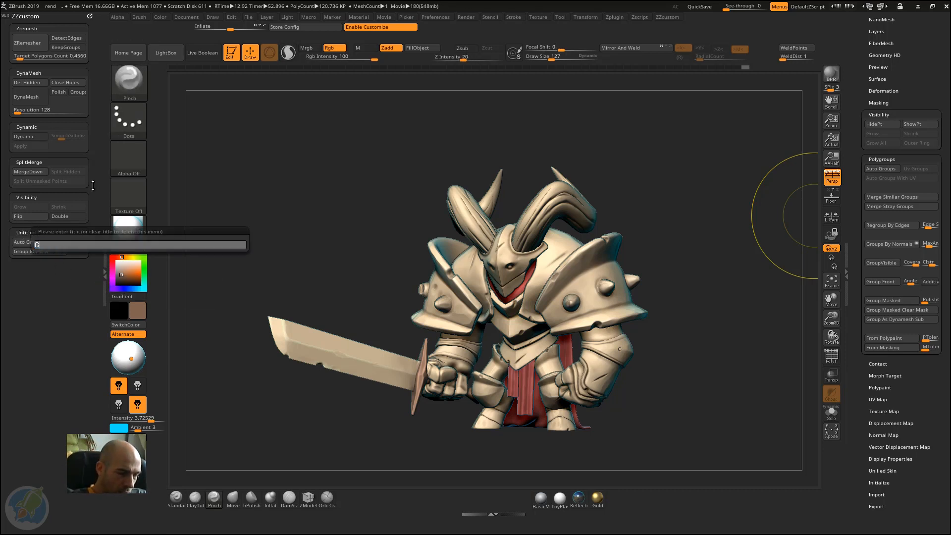
text(roups)
key(Return)
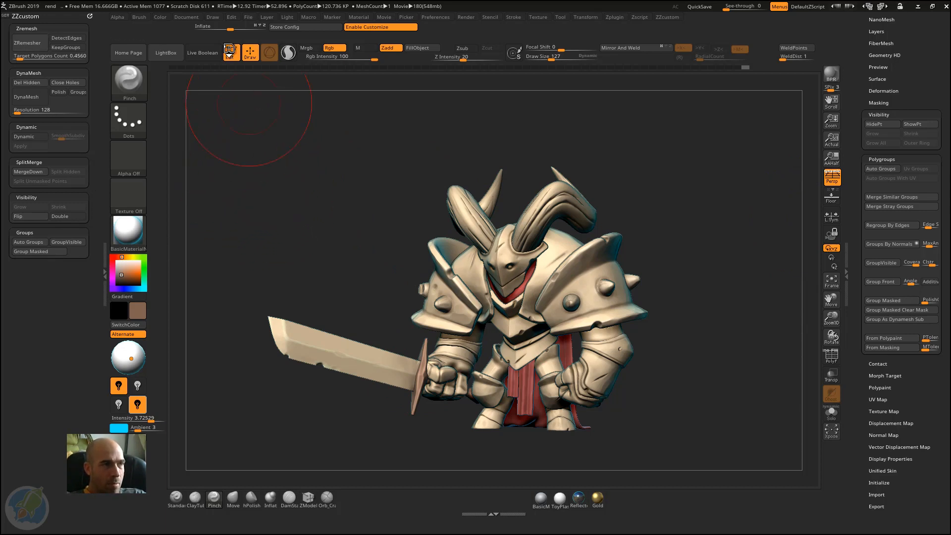
- Turn off Enable Customize and assign the hotkey Ctrl+Shift+C to the ZZcustom menu
drag(371, 211, 377, 212)
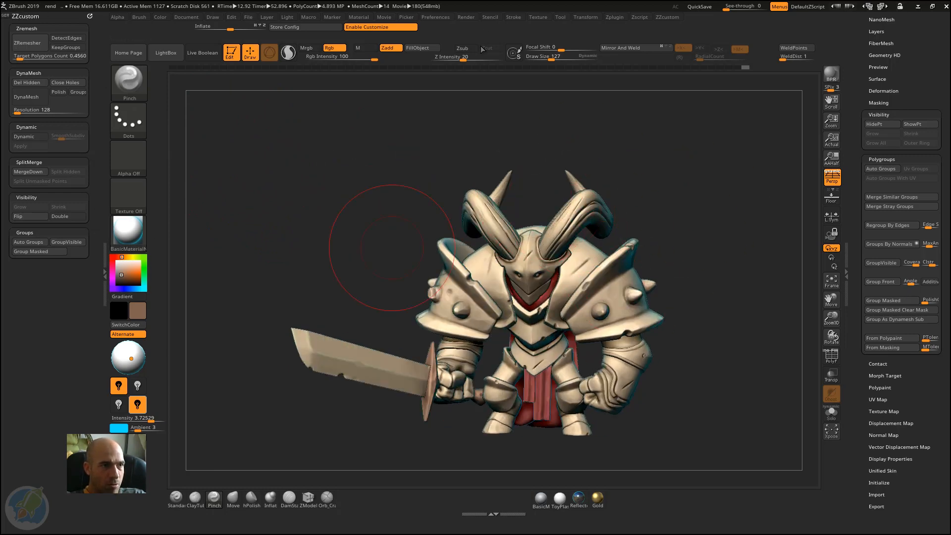
click(403, 28)
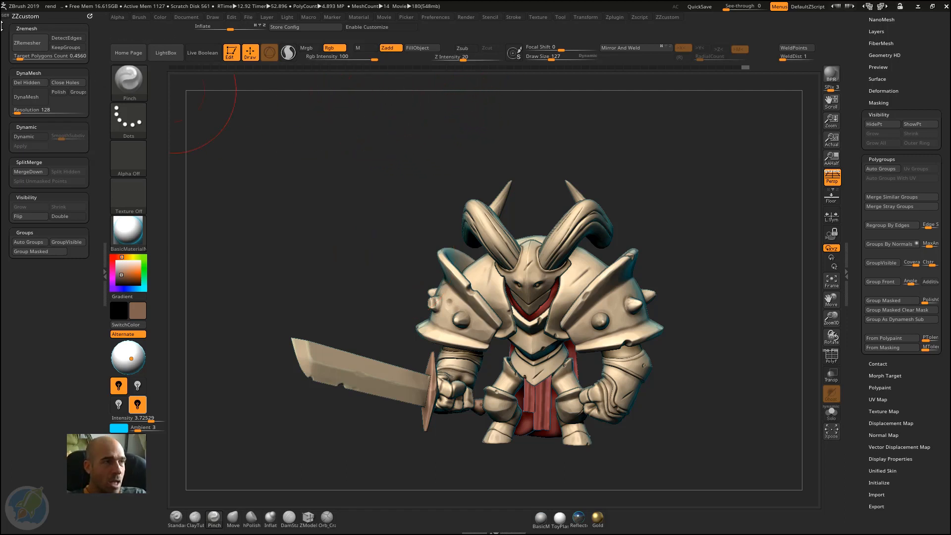
ctrl+alt+click(26, 16)
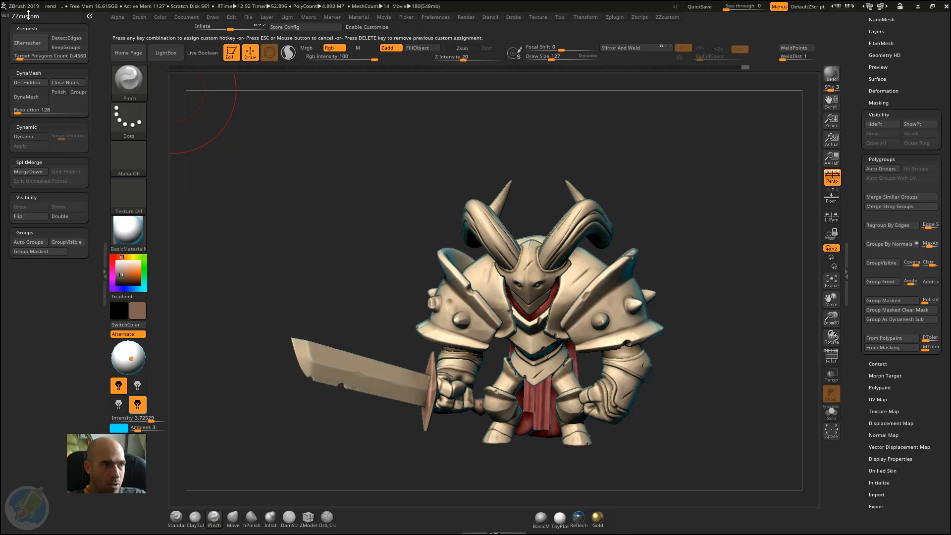
key(Escape)
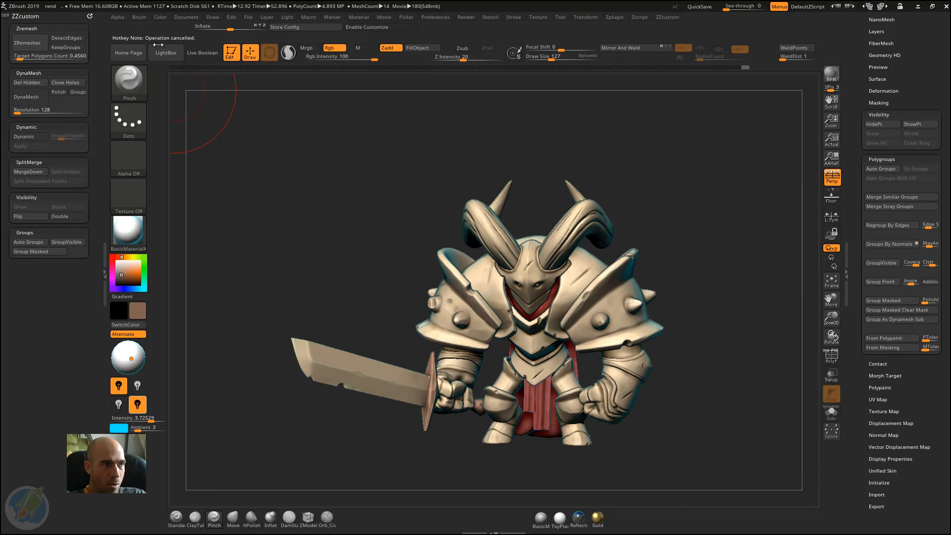
key(ctrl)
ctrl+alt+click(27, 13)
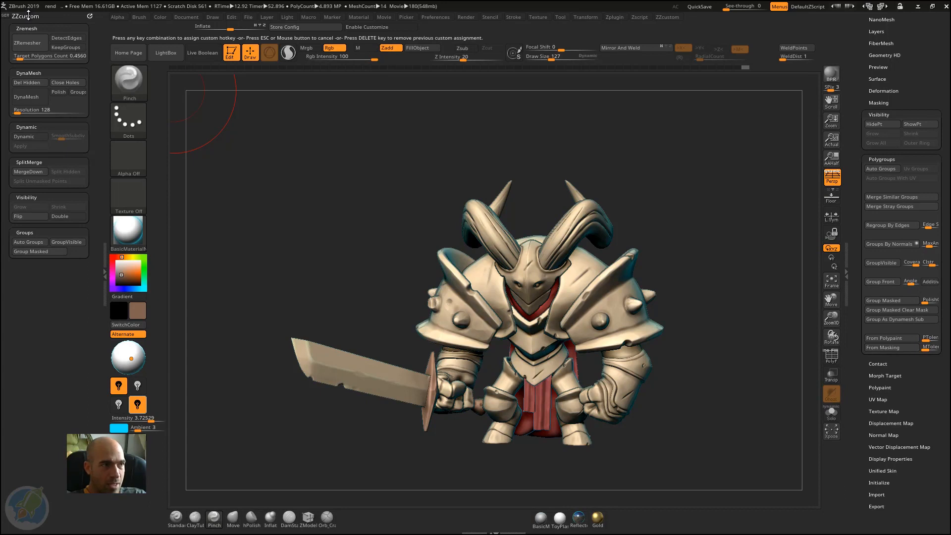
key(ctrl+shift)
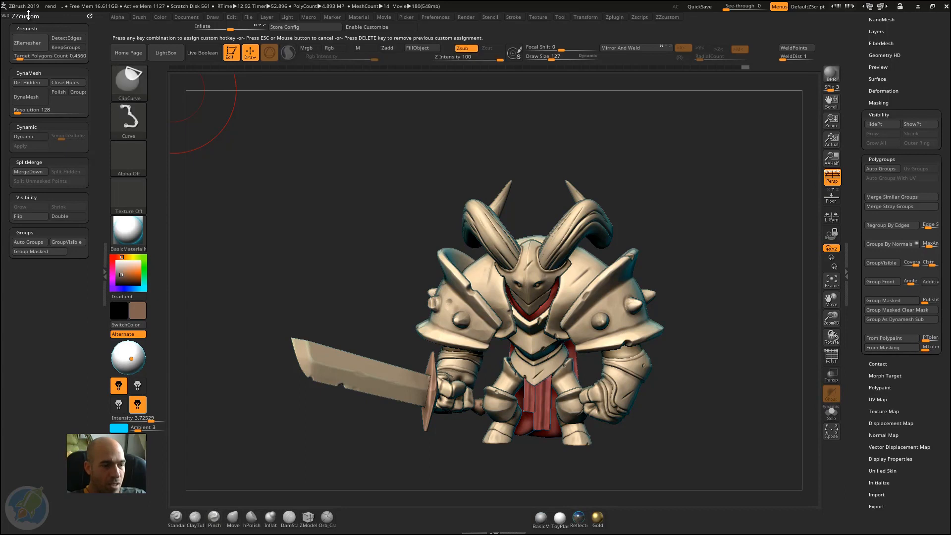
key(ctrl+shift+c)
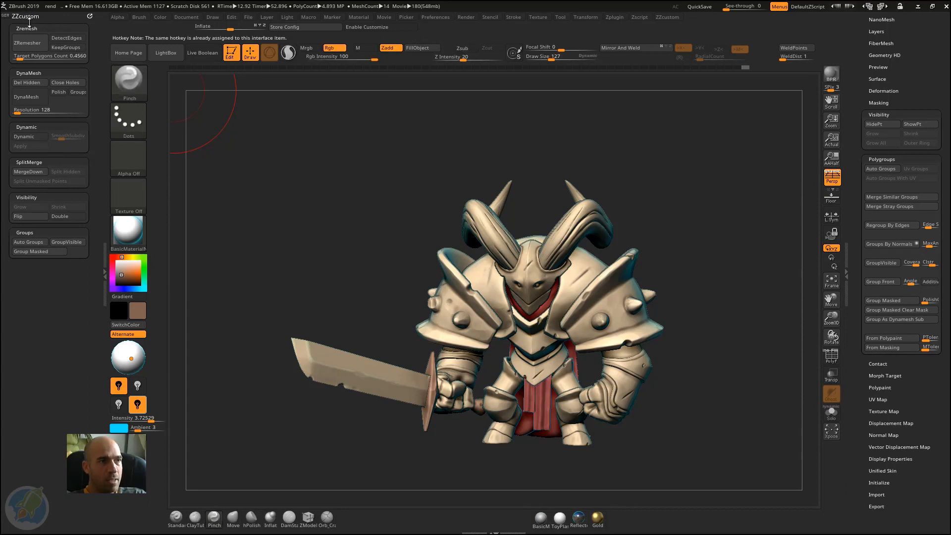
- Test the ZZcustom menu as a pop-up at different places over the canvas, and collapse the tray where it is docked
mouse_move(685, 200)
mouse_down()
mouse_move(662, 244)
mouse_move(671, 252)
mouse_up()
key(space)
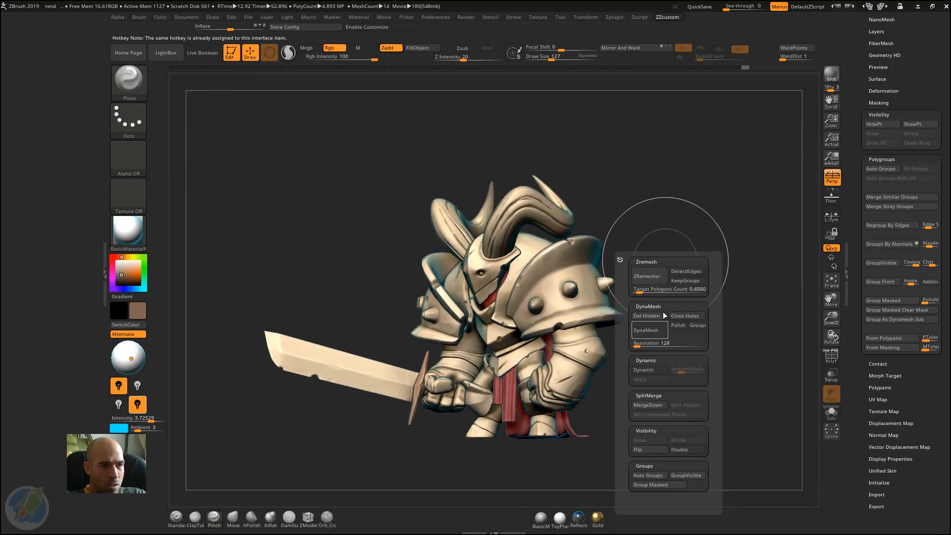
key(space)
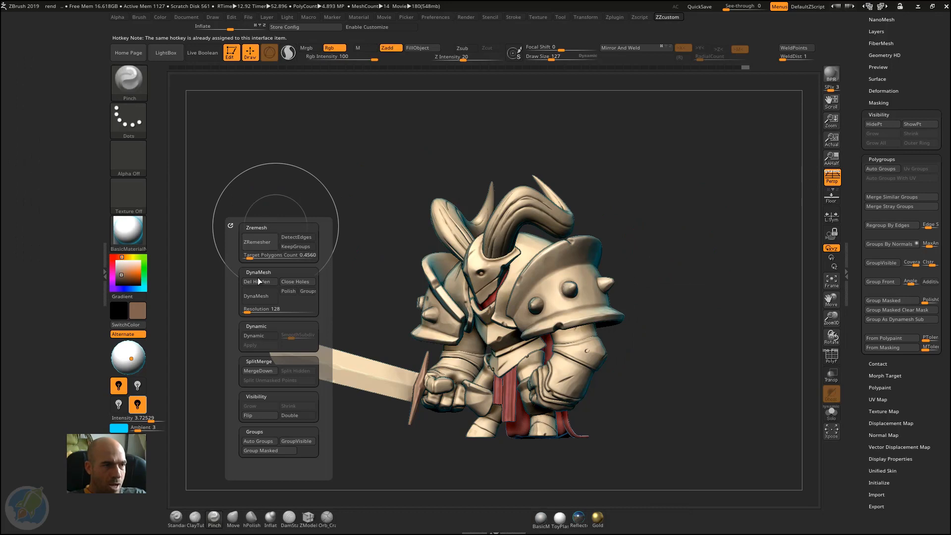
key(space)
click(692, 181)
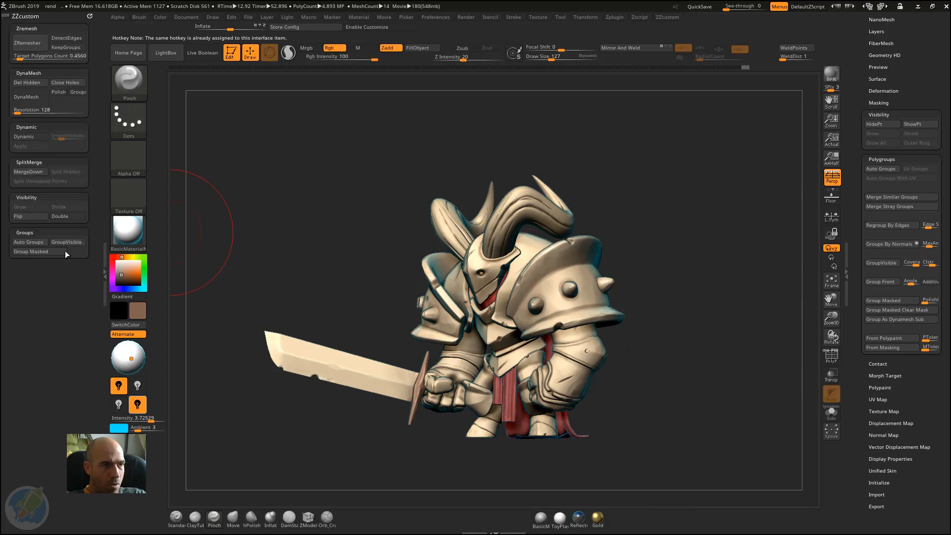
click(101, 255)
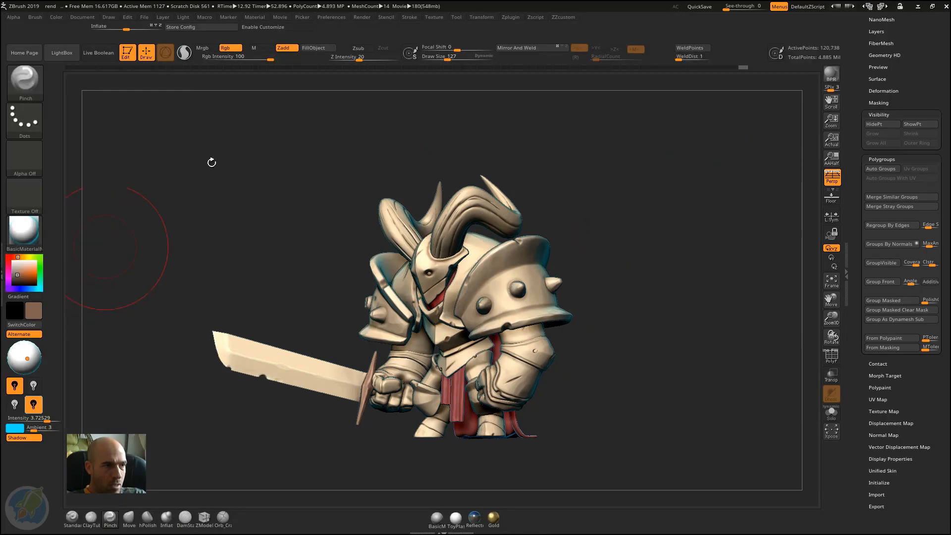
click(567, 16)
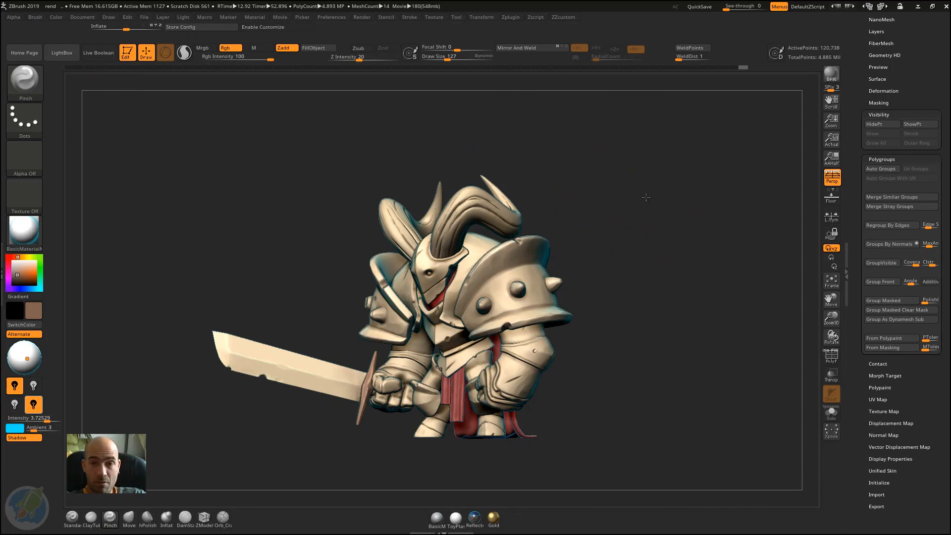
drag(643, 195, 700, 221)
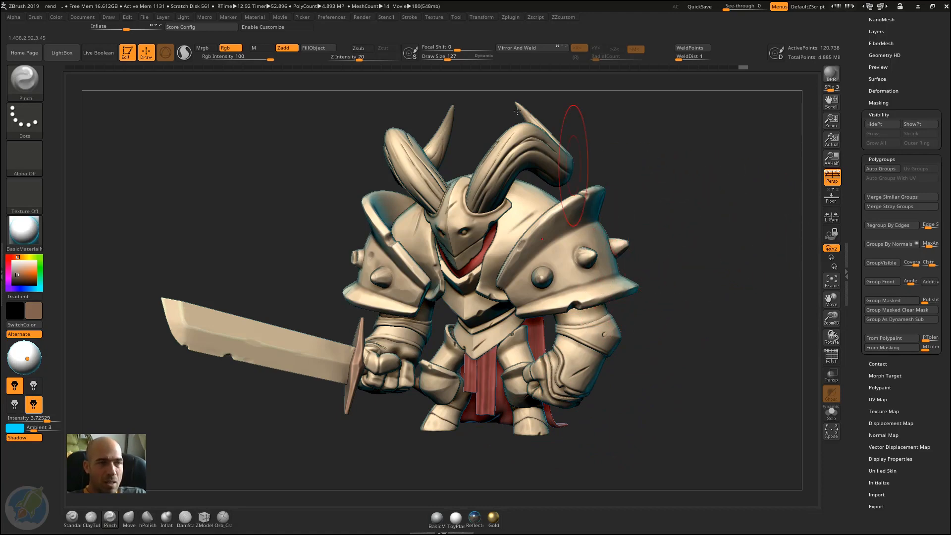
- Collapse the Custom UI preferences and locate Absolute_beginners_Zbrush_Niko_Interface.cfg for loading as an interface configuration, closing the file dialog without opening it
click(338, 17)
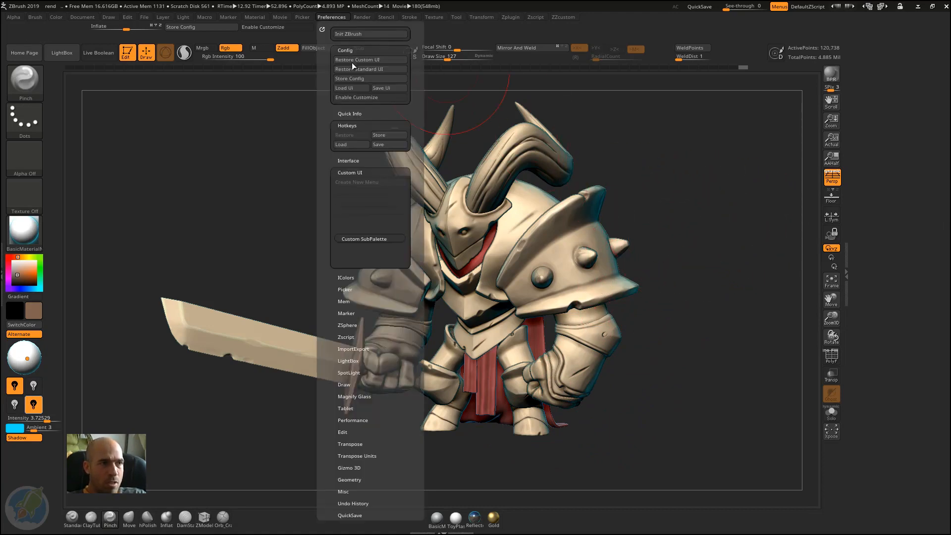
click(354, 50)
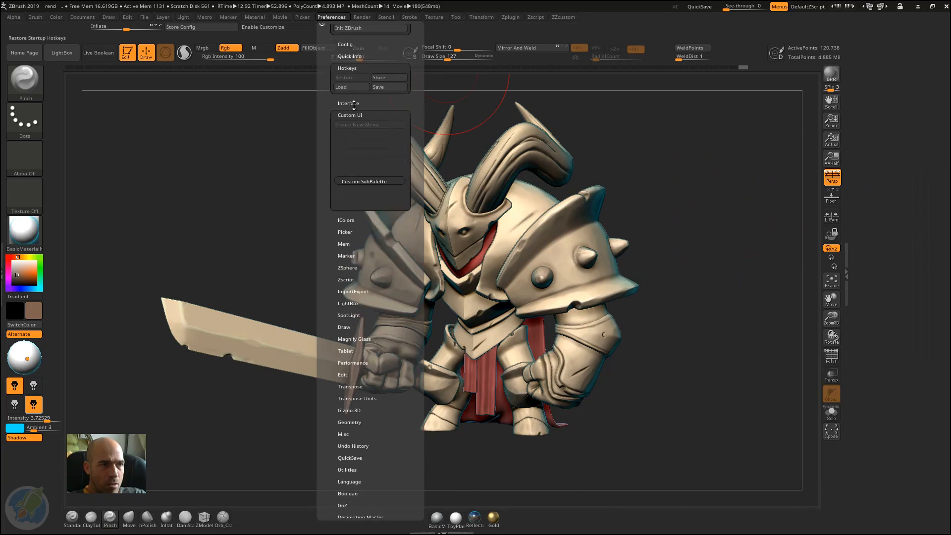
click(355, 113)
click(352, 42)
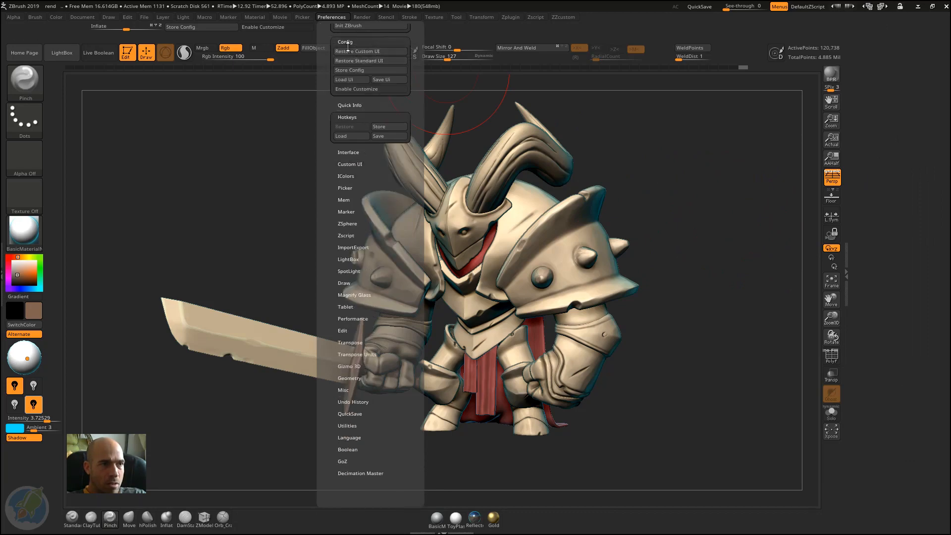
click(349, 81)
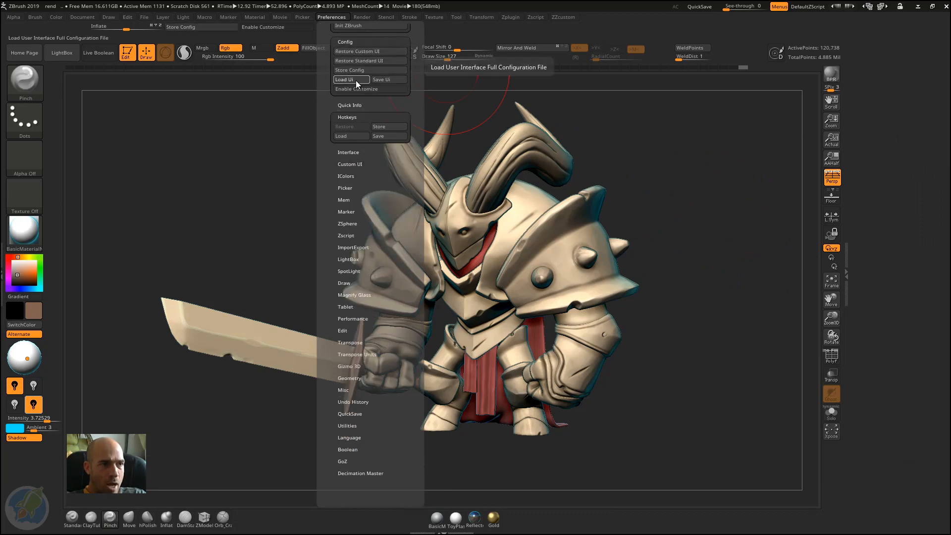
click(188, 64)
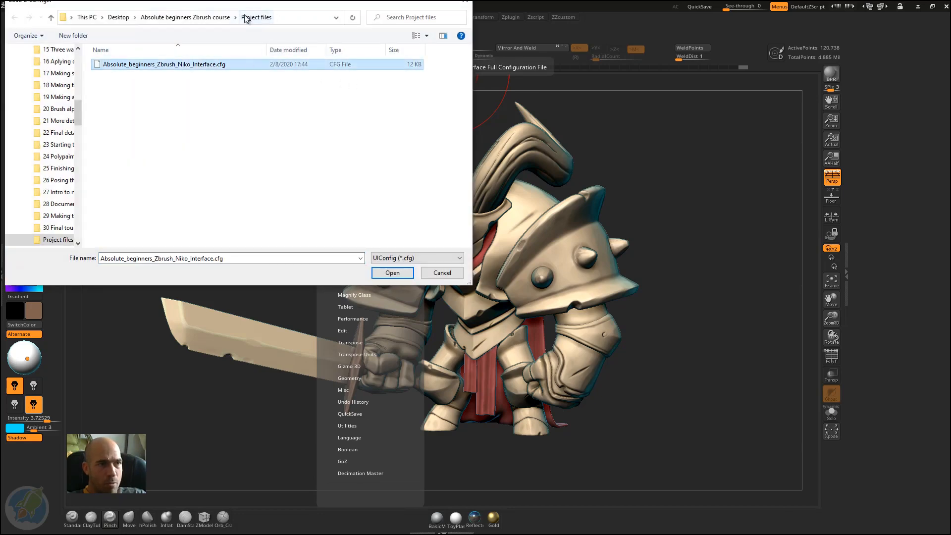
click(465, 2)
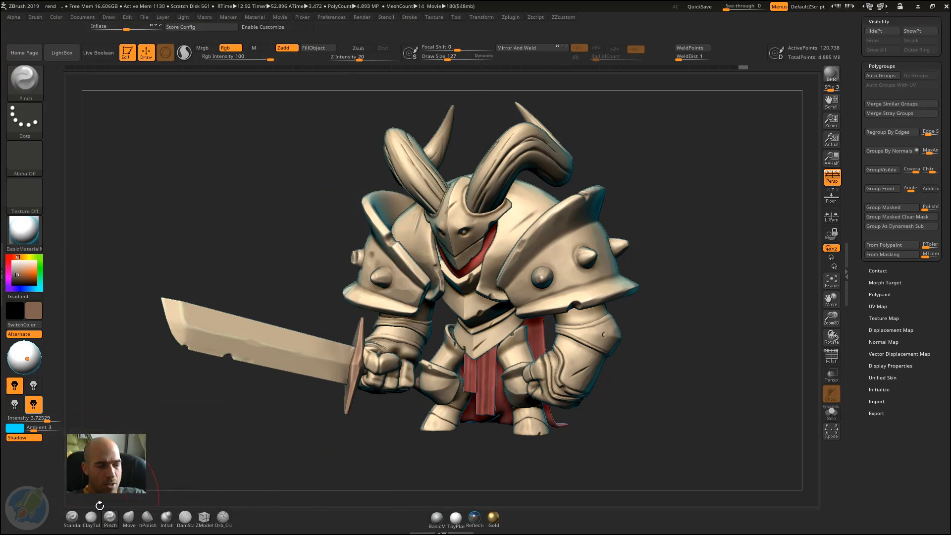
- Assign the hotkey 1 to the Standard brush and check the Hotkeys section of the preferences
ctrl+alt+click(73, 518)
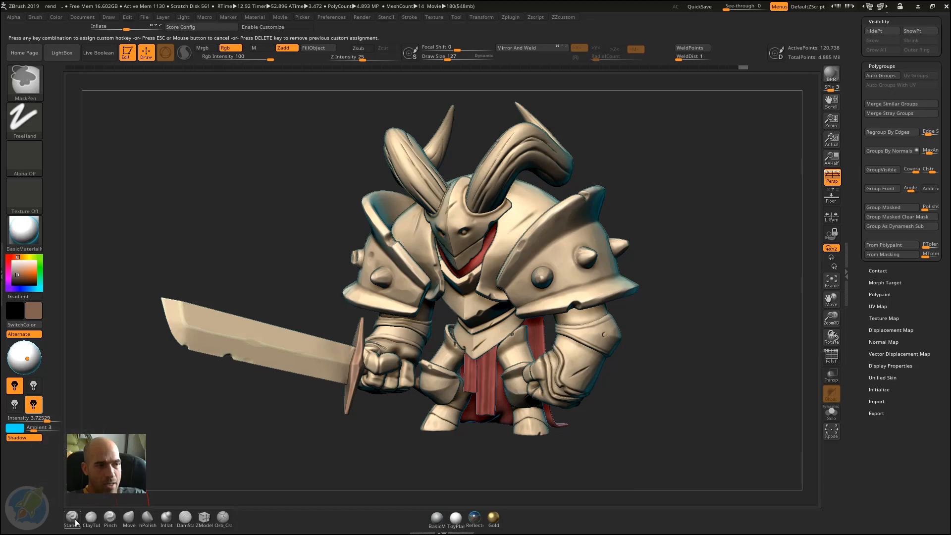
key(1)
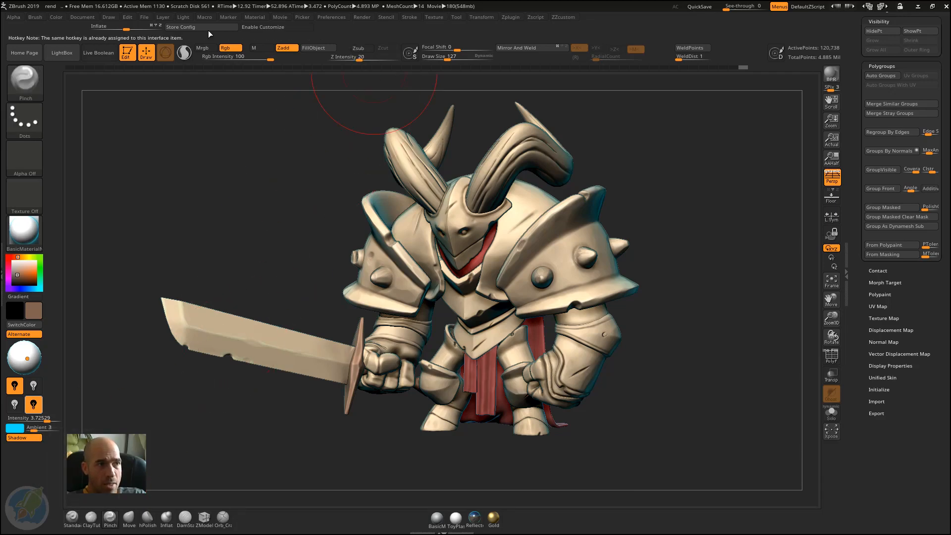
click(333, 17)
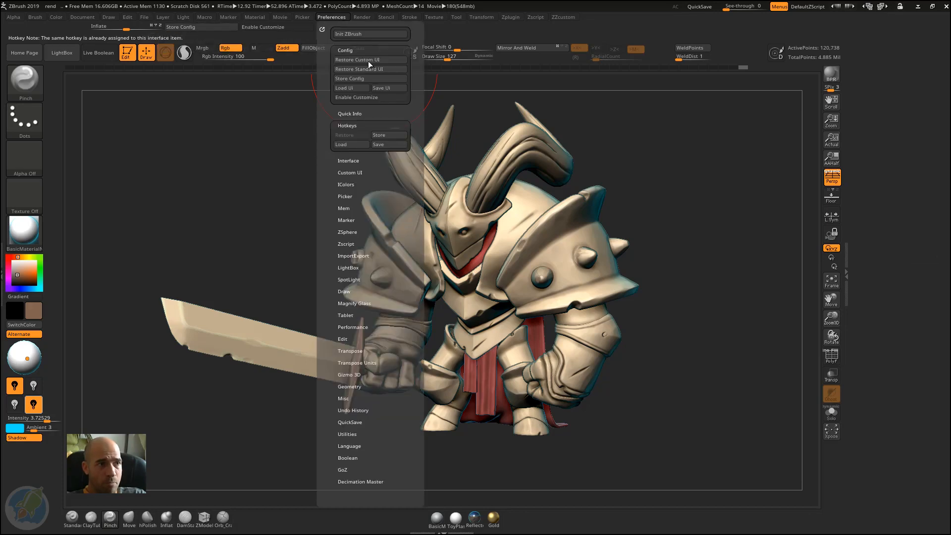
click(361, 124)
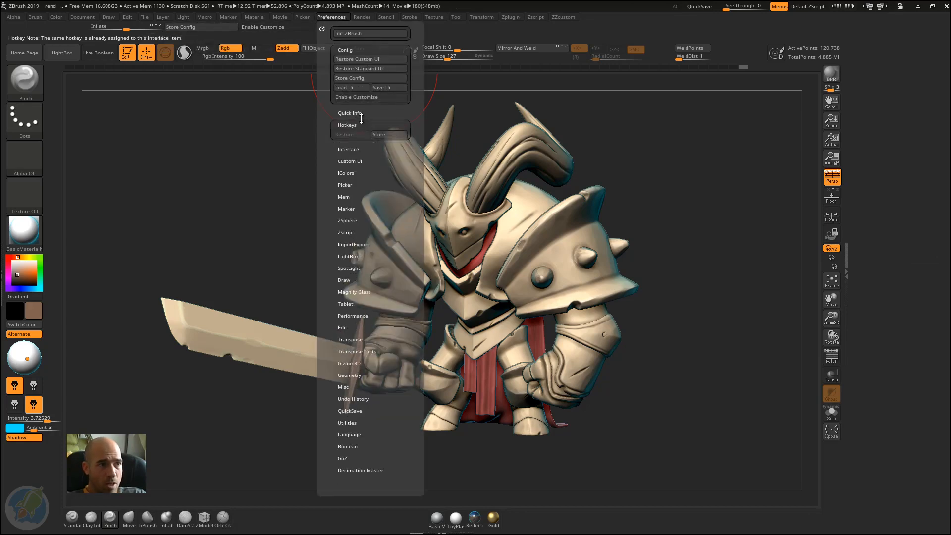
click(361, 125)
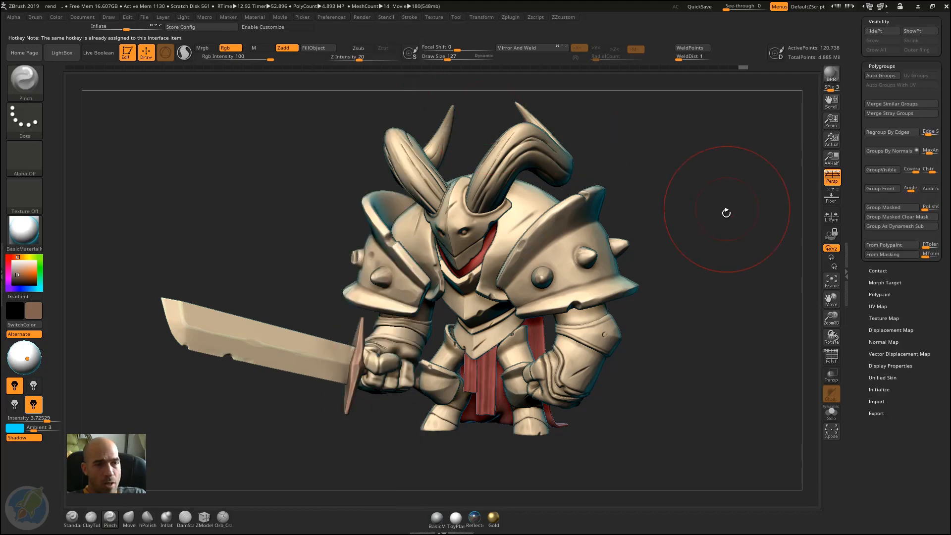
drag(726, 213, 715, 214)
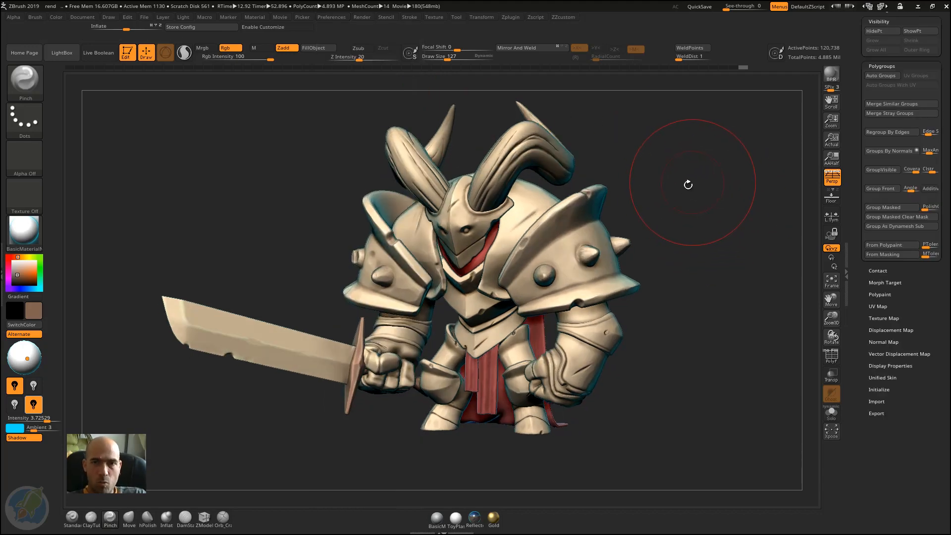